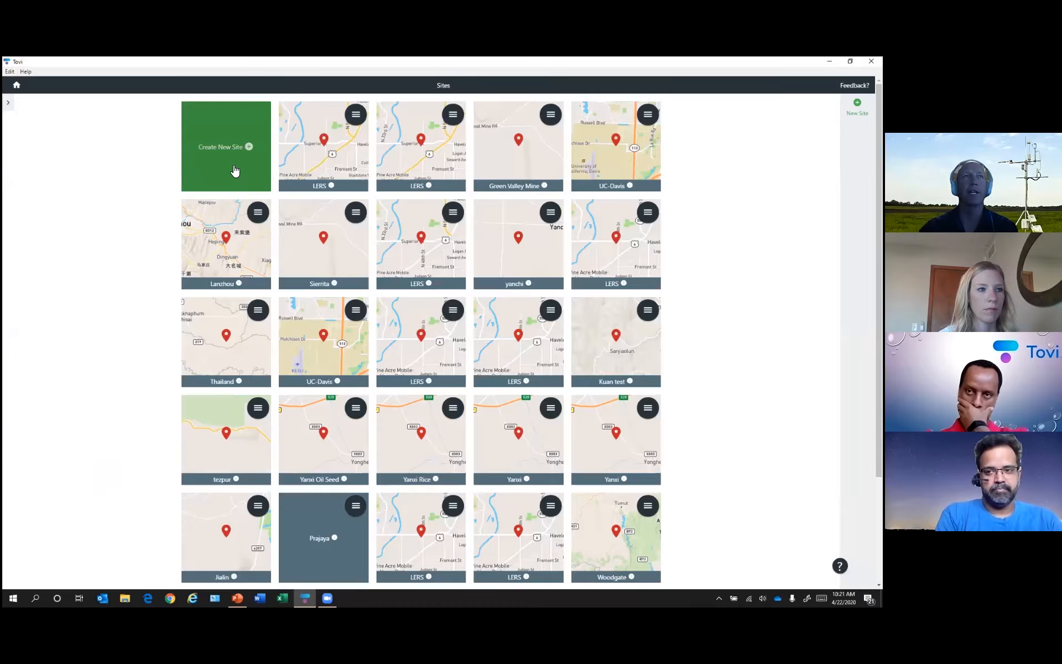
# Step: Show the list of existing sites, then hide it again
pyautogui.click(8, 105)
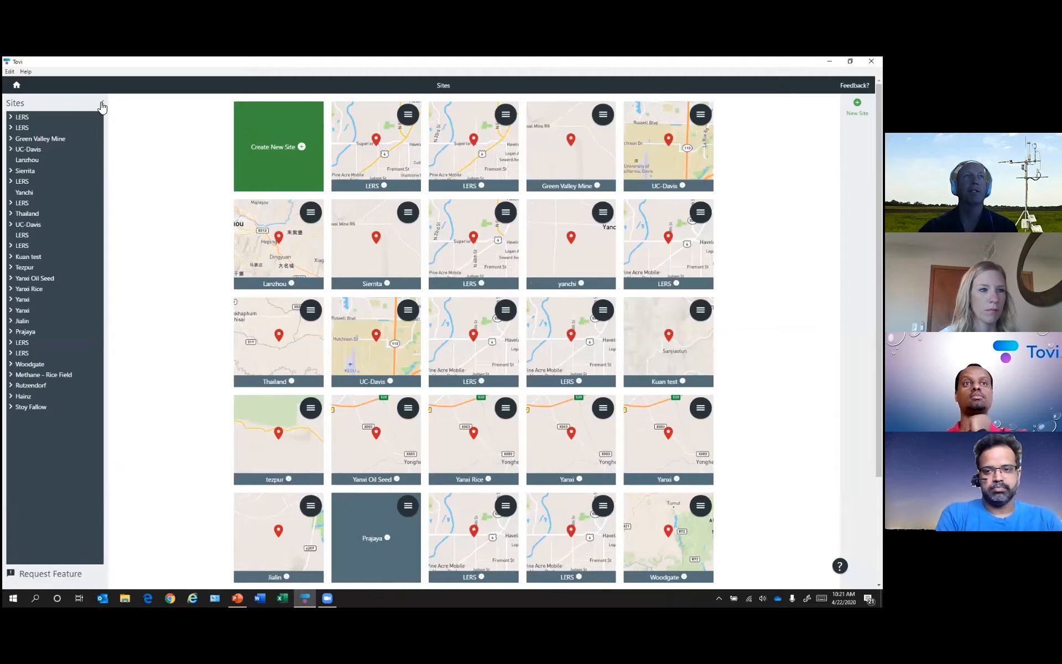
pyautogui.click(13, 129)
pyautogui.click(12, 129)
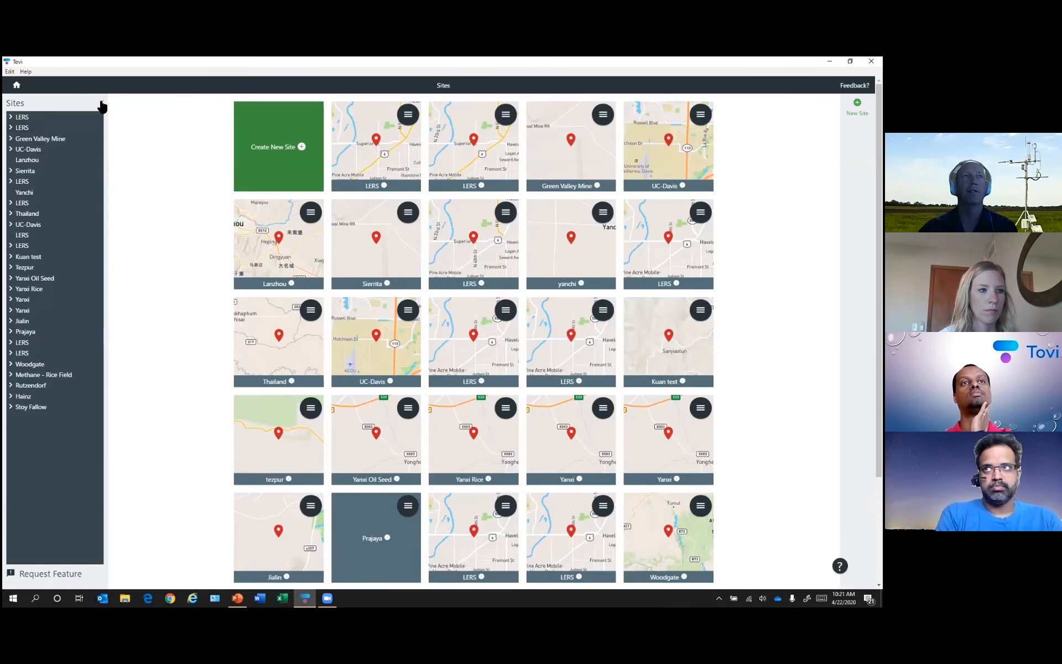
pyautogui.click(102, 105)
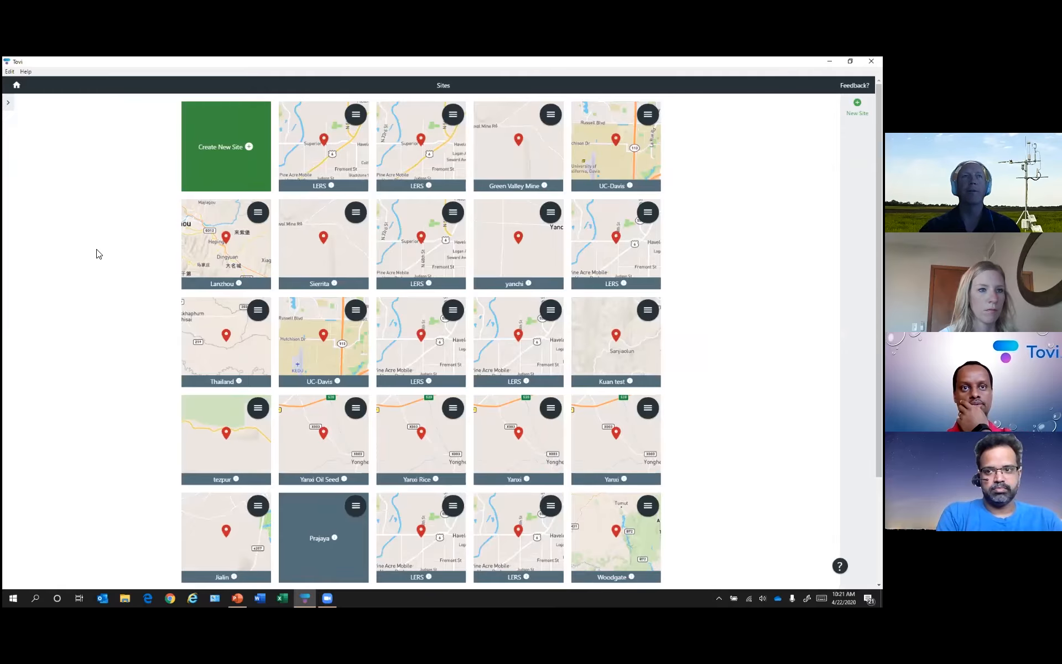
# Step: Start creating a new site and name it LERS
pyautogui.click(240, 167)
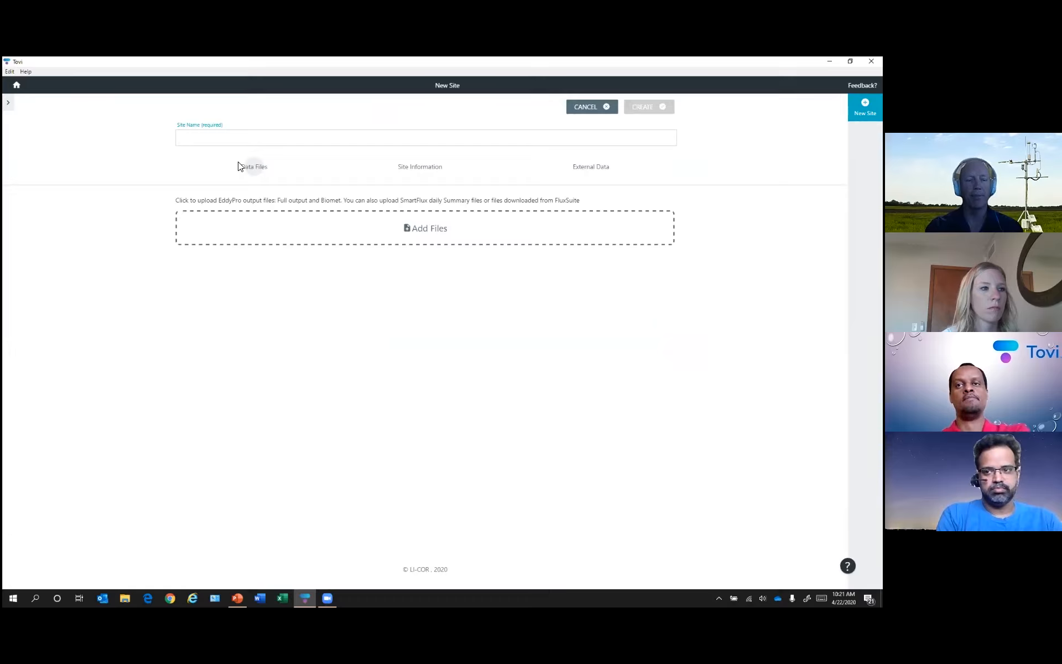
pyautogui.write('U')
pyautogui.write('ER')
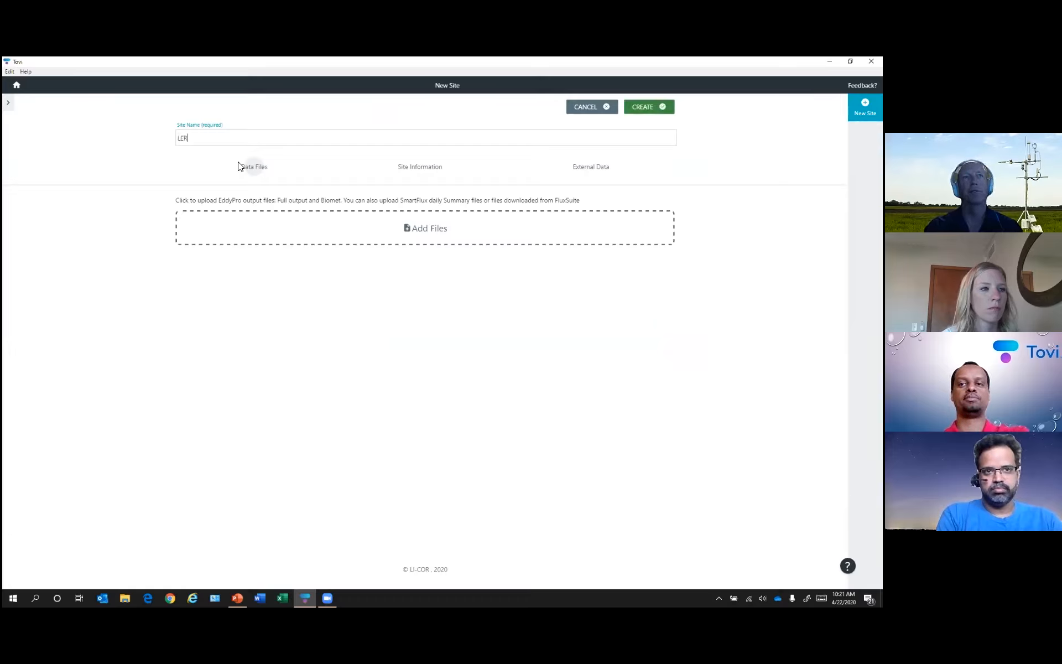
pyautogui.write('S')
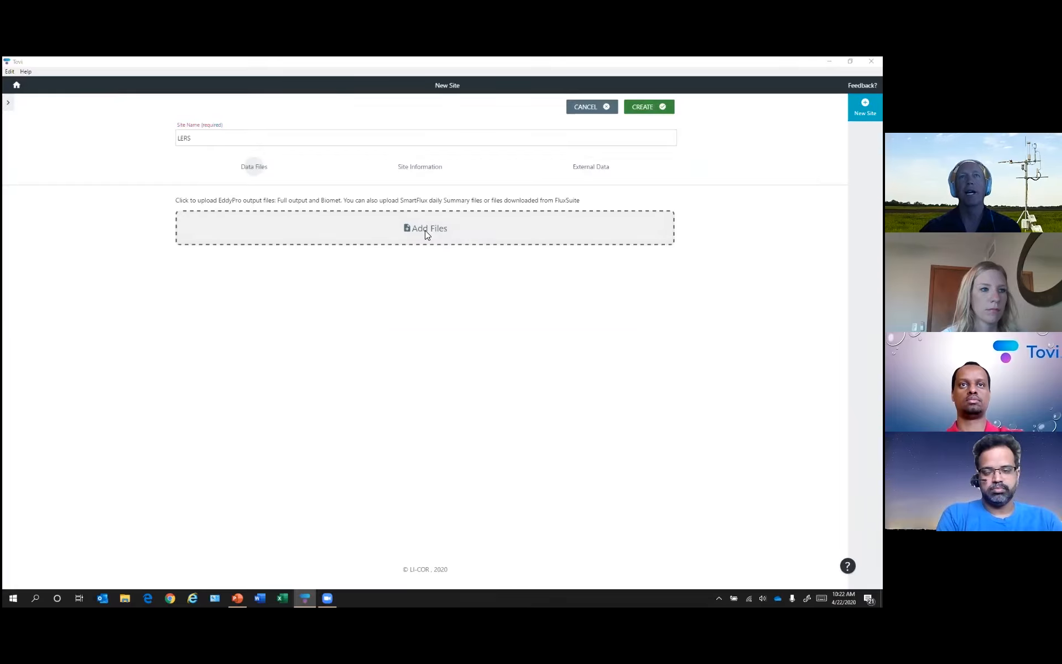
# Step: Add the EddyPro biomet and full output CSV files from the LERS_Nebraska_1_Year folder as the site's data files
pyautogui.click(425, 232)
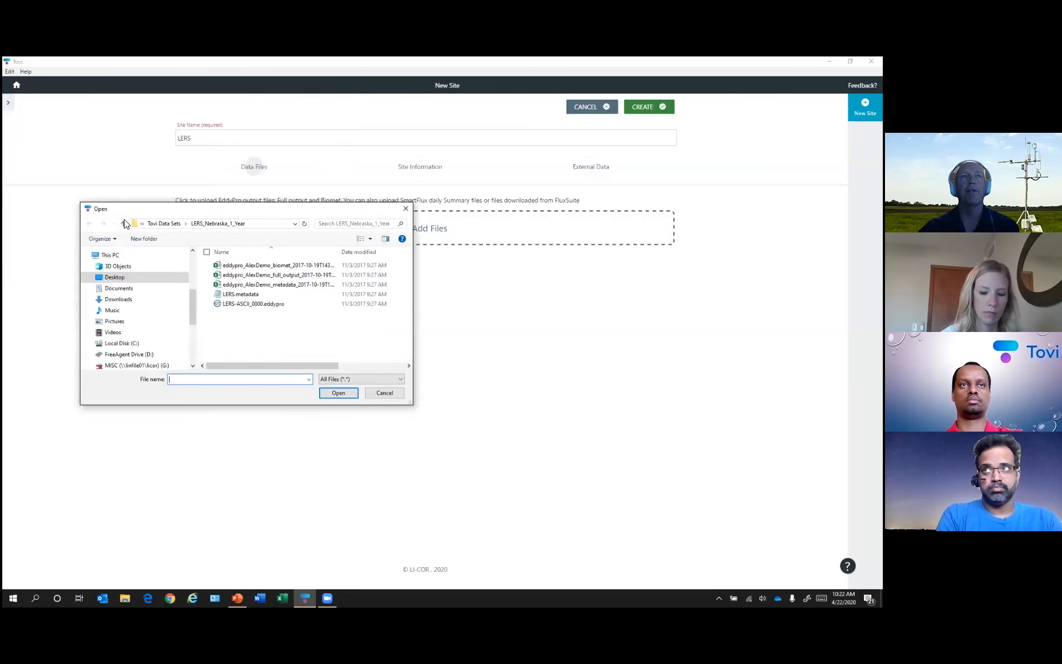
pyautogui.click(124, 223)
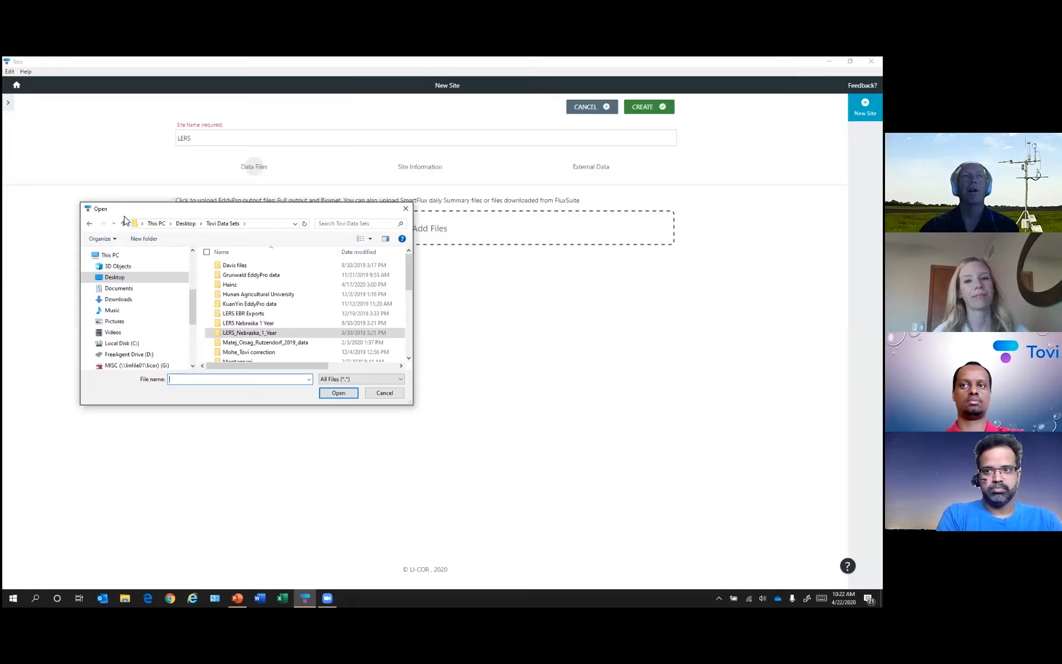
pyautogui.click(246, 333)
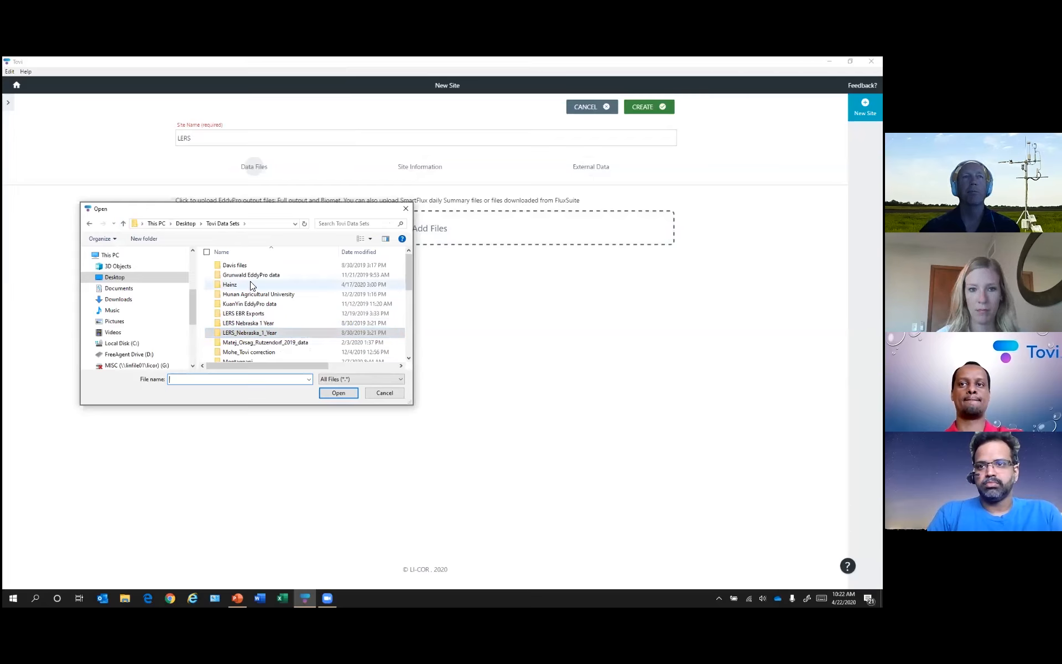
pyautogui.doubleClick(245, 332)
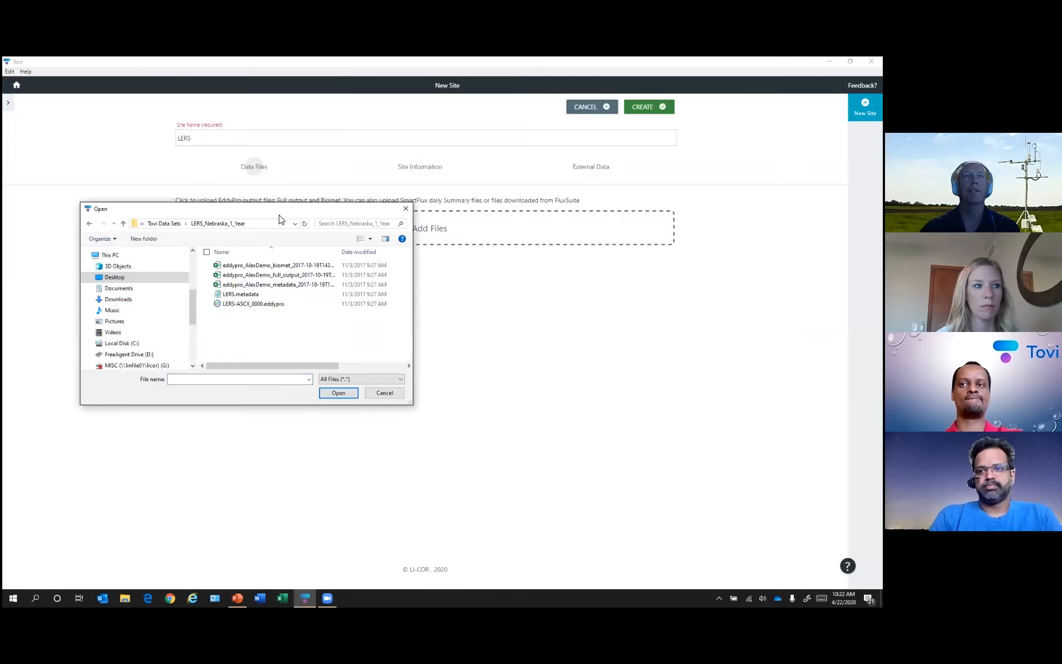
pyautogui.moveTo(276, 214); pyautogui.dragTo(229, 179)
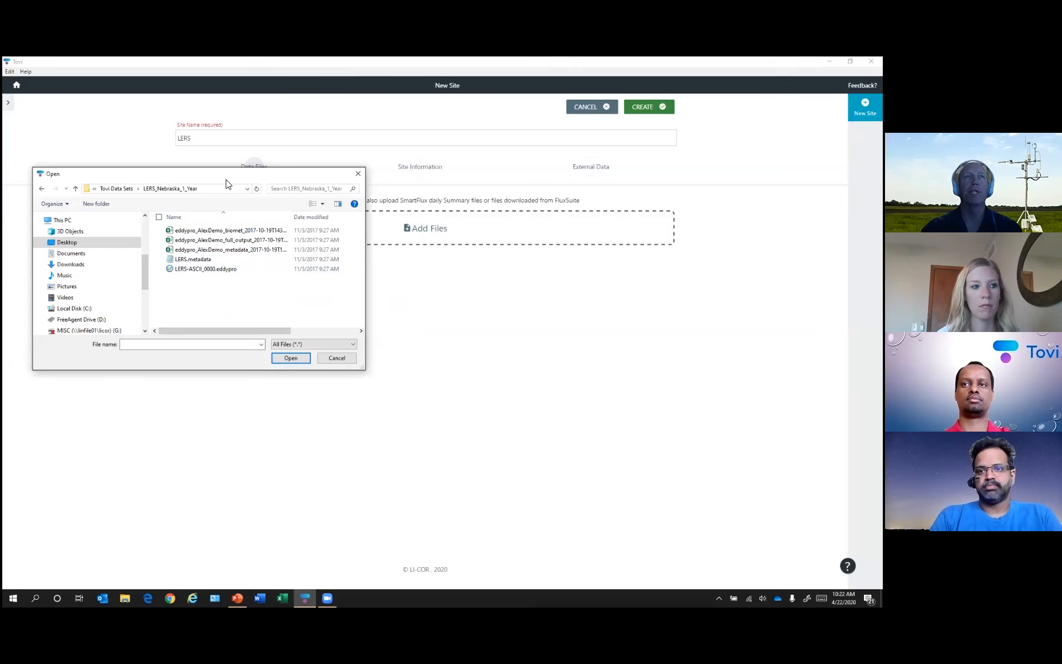
pyautogui.moveTo(226, 183); pyautogui.dragTo(264, 279)
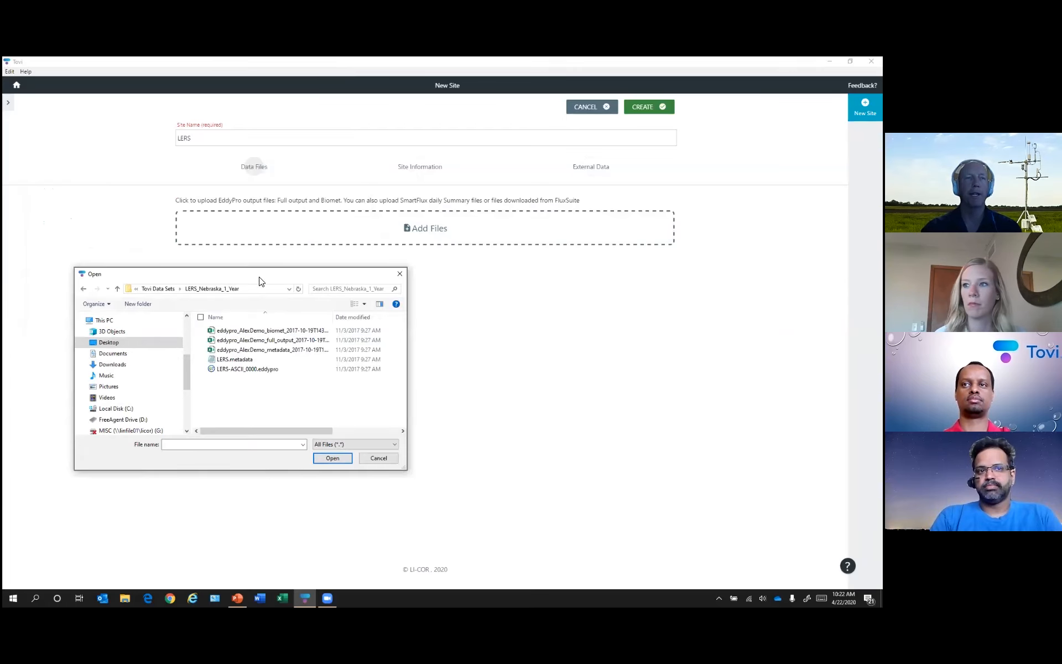
pyautogui.click(280, 332)
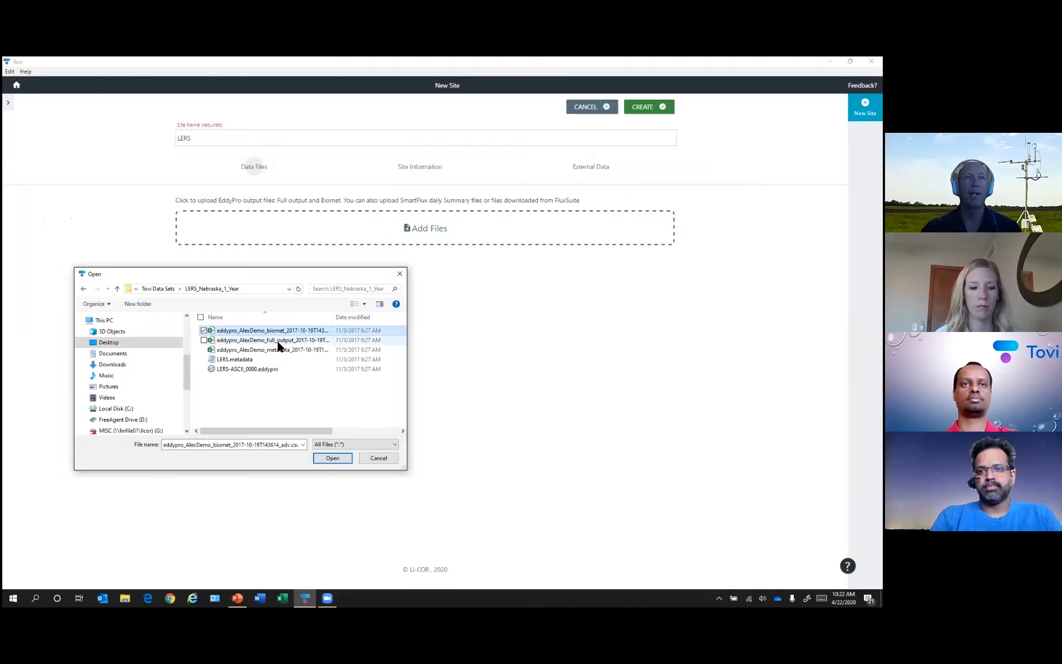
pyautogui.keyDown('ctrl'); pyautogui.click(277, 340); pyautogui.keyUp('ctrl')
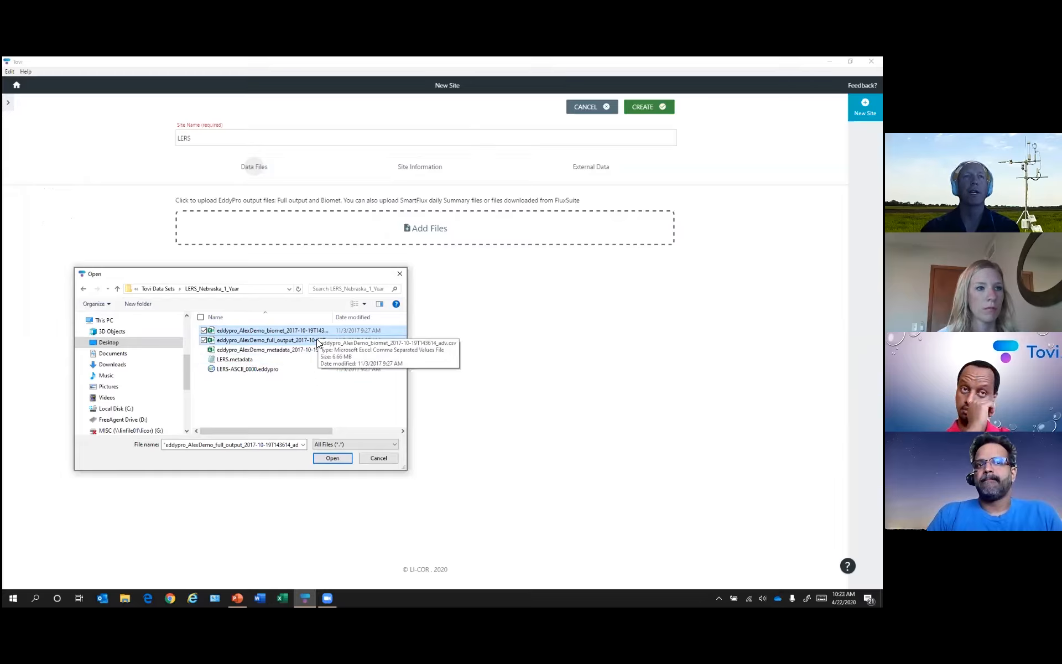
pyautogui.click(332, 457)
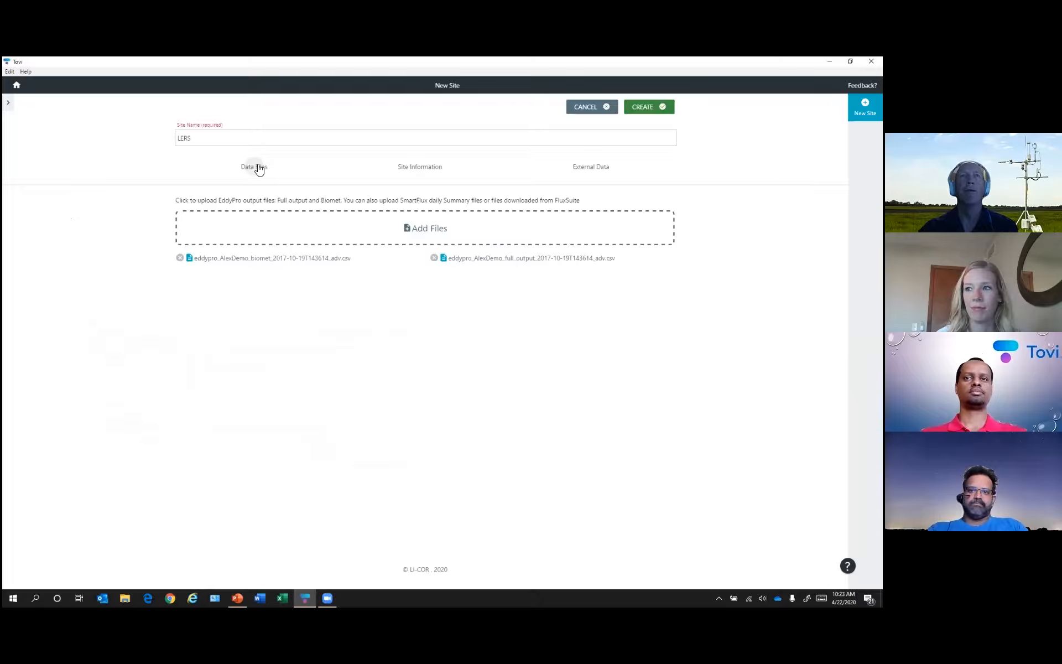
# Step: Add LERS.metadata as the EddyPro metadata file in the site information
pyautogui.click(422, 175)
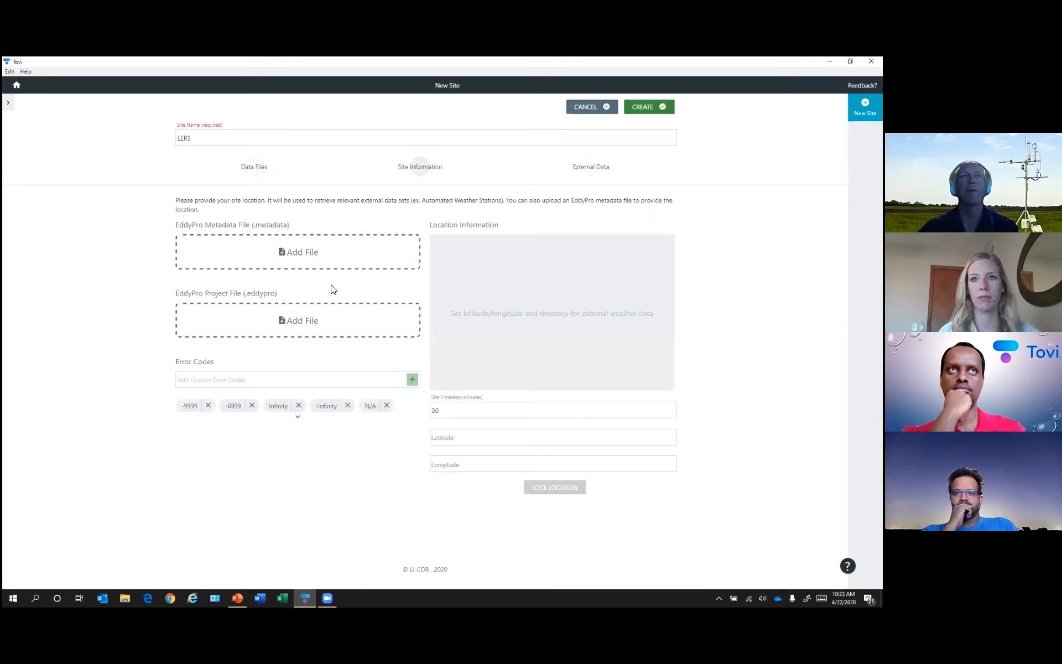
pyautogui.click(313, 253)
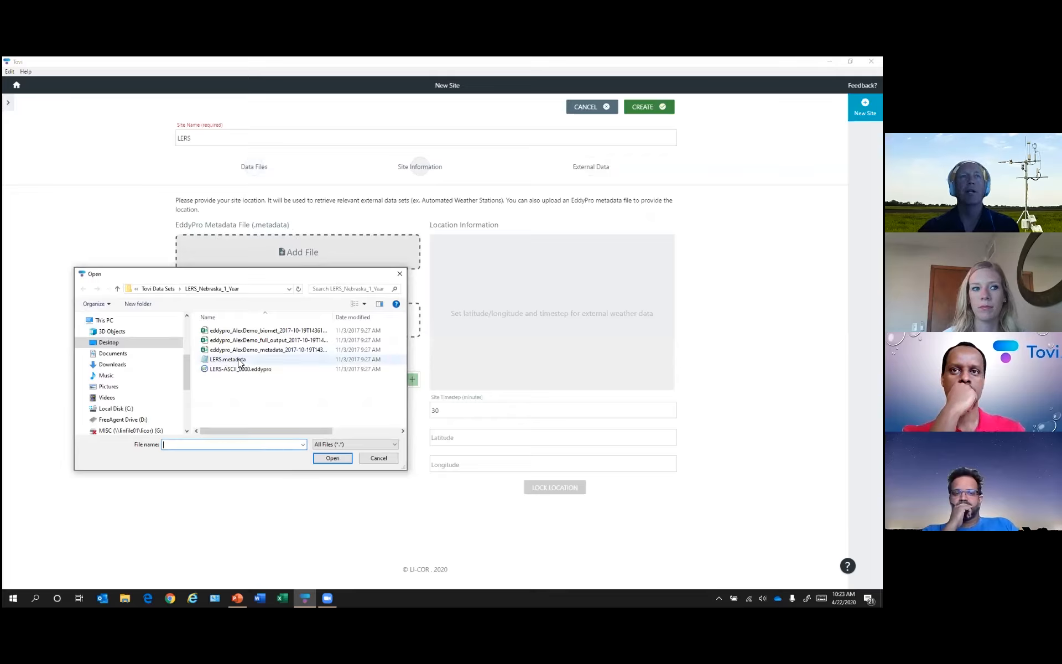
pyautogui.click(255, 360)
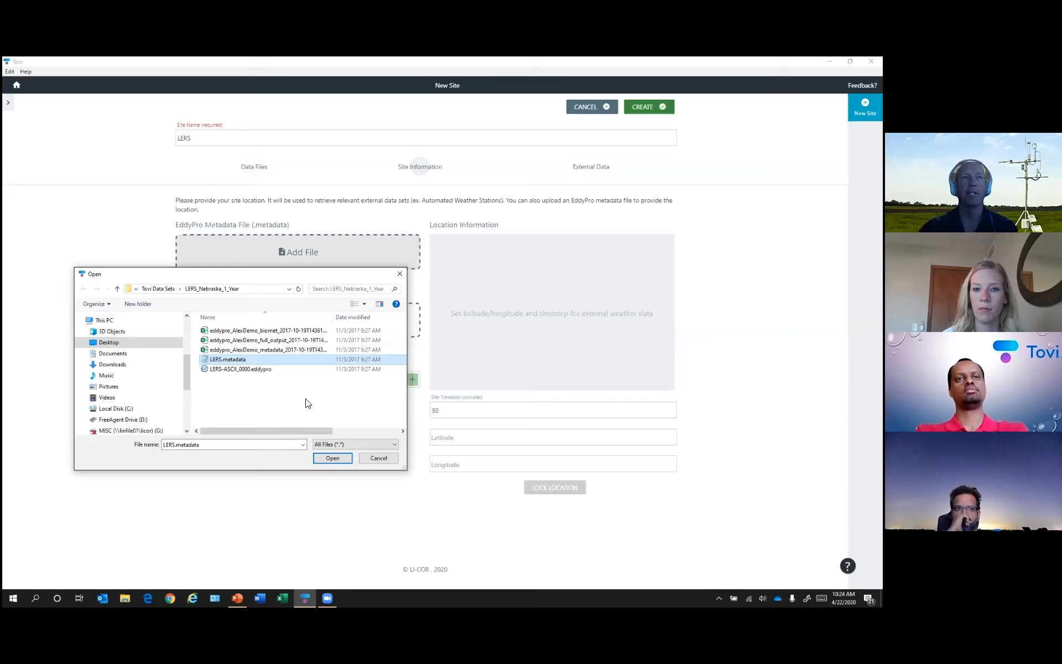
pyautogui.click(332, 458)
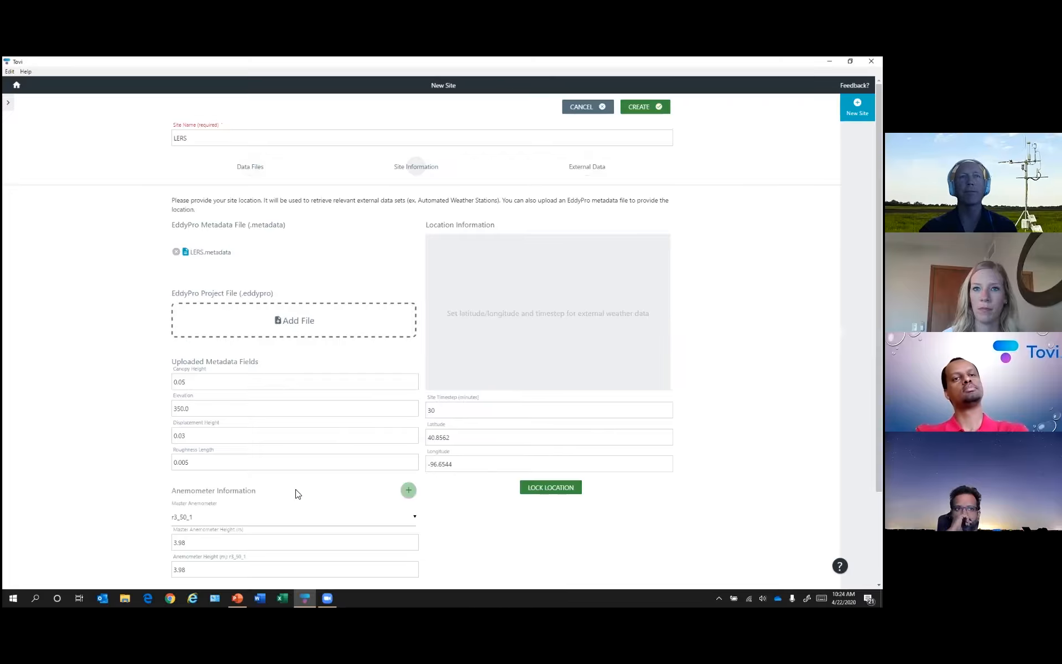
# Step: Examine the uploaded metadata fields, anemometer information and location details of the new site
pyautogui.scroll(-1, 97, 392)
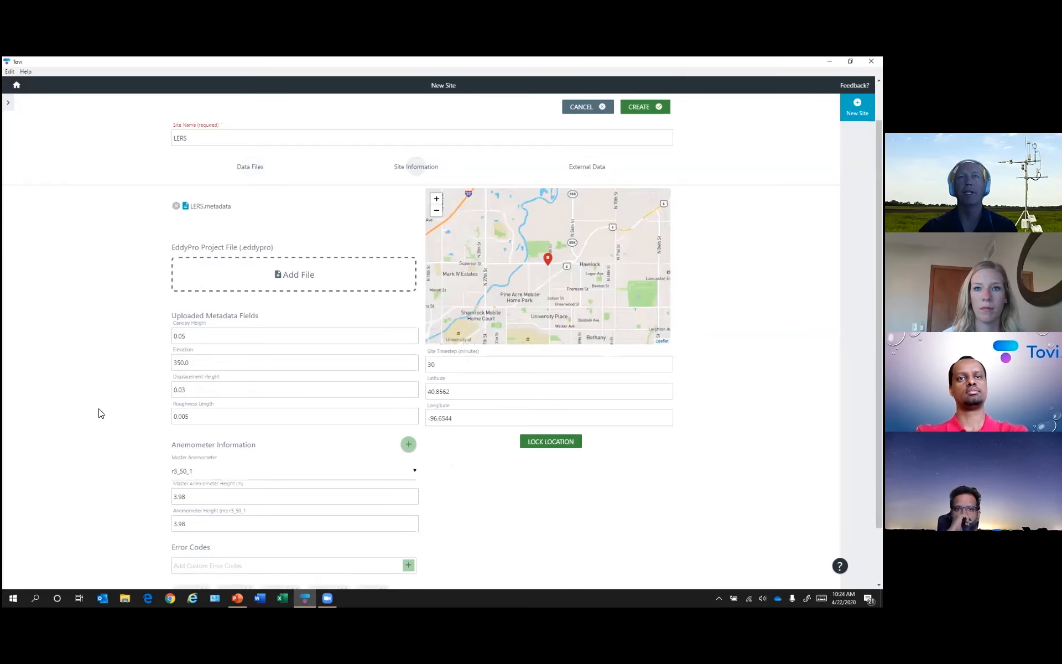
pyautogui.scroll(1, 100, 413)
pyautogui.scroll(-1, 98, 412)
pyautogui.scroll(1, 99, 412)
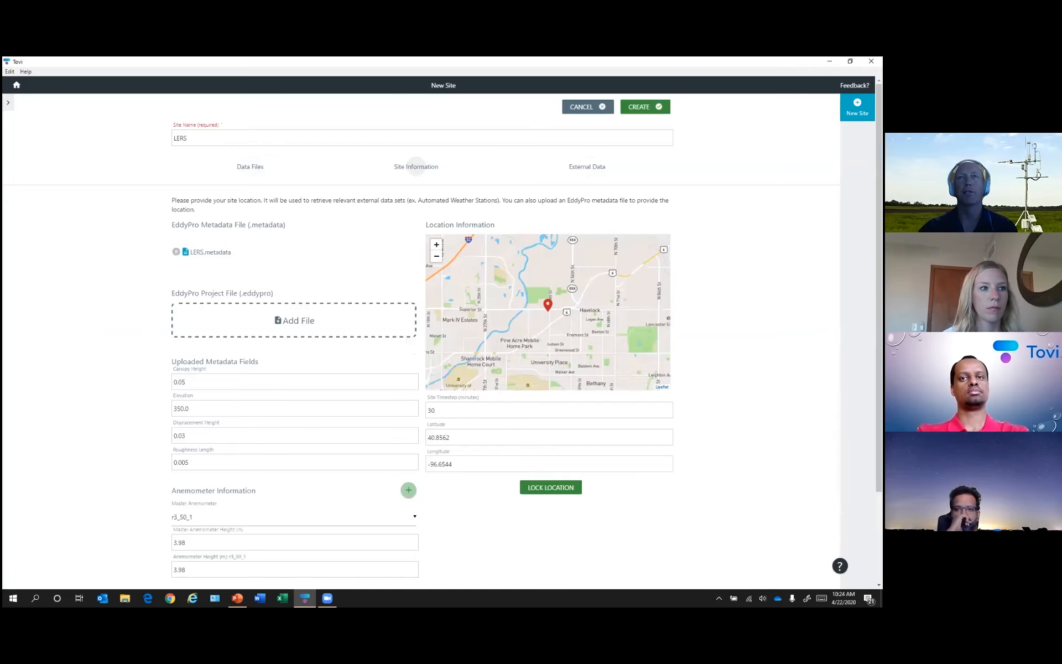
pyautogui.scroll(-1, 553, 311)
pyautogui.scroll(-1, 680, 390)
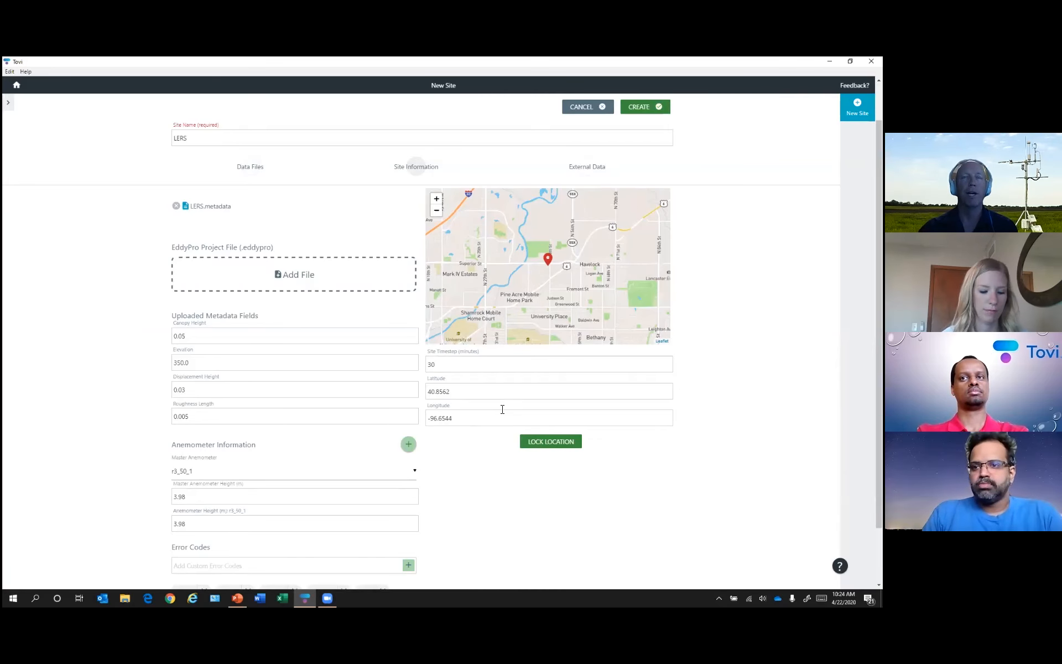
pyautogui.scroll(-1, 466, 455)
pyautogui.scroll(2, 62, 362)
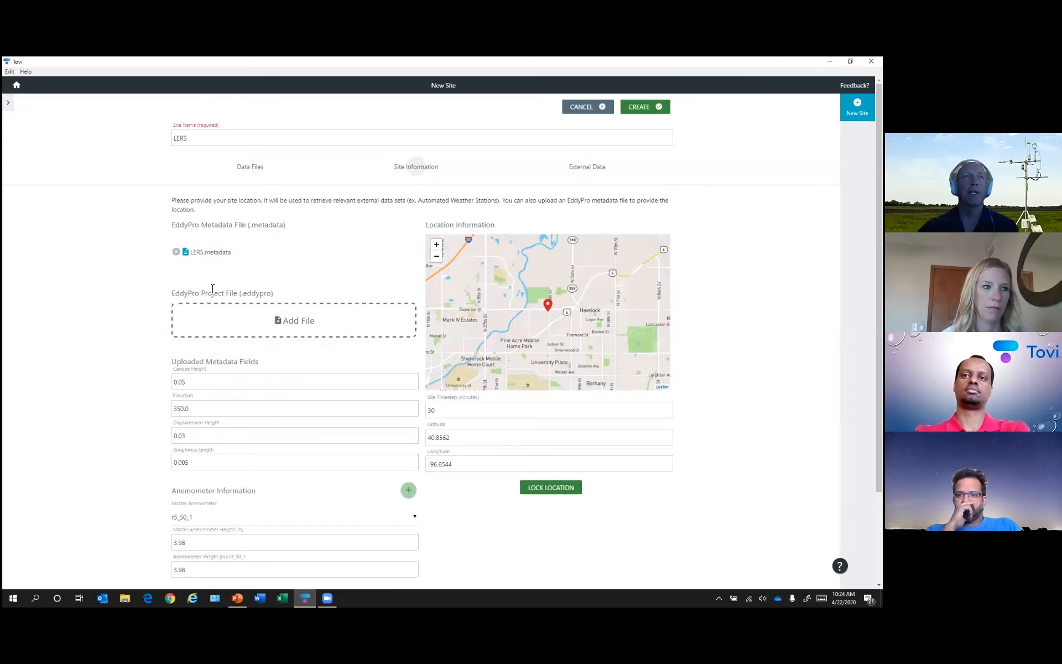
# Step: Add LERS-ASCII_0000.eddypro as the EddyPro project file of the site
pyautogui.click(296, 325)
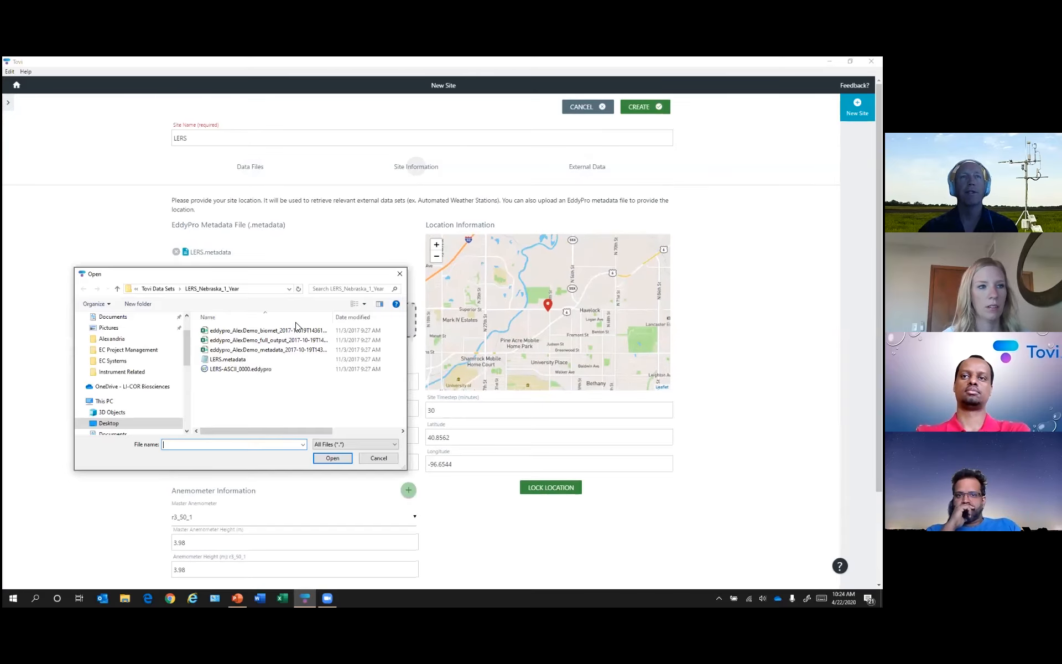
pyautogui.click(252, 370)
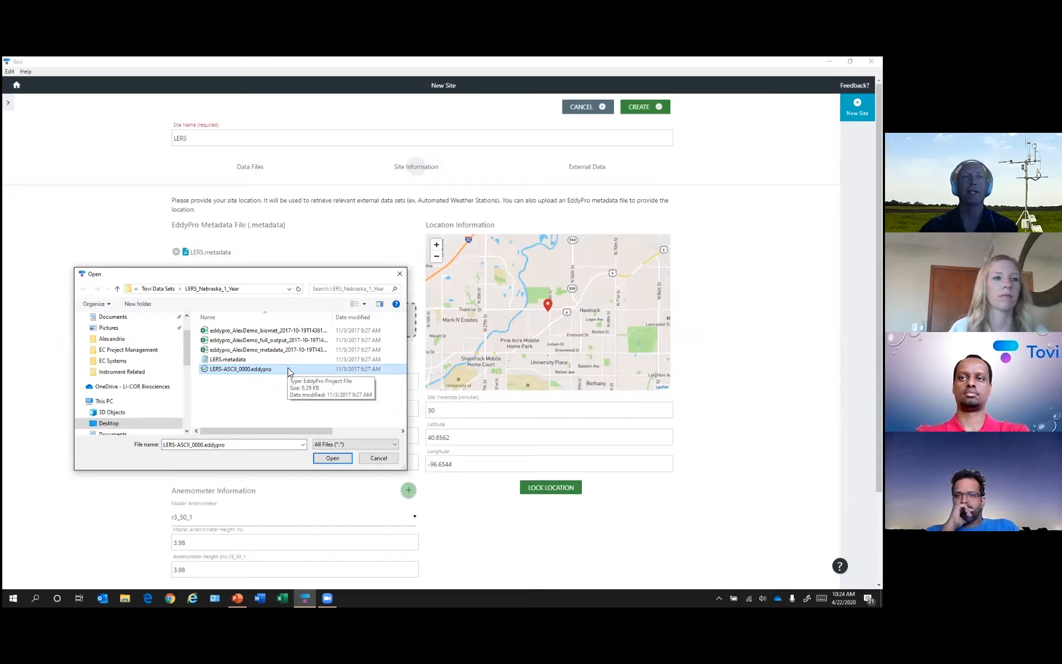
pyautogui.click(331, 457)
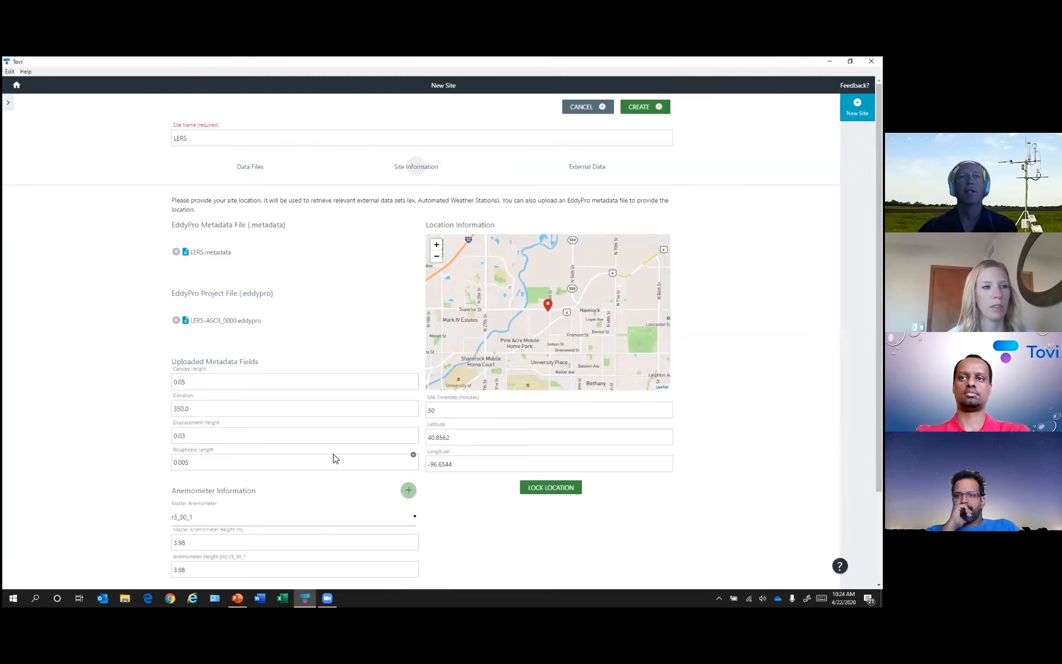
# Step: Review the site information and lock the site's location and time step, confirming the lock
pyautogui.scroll(-3, 81, 423)
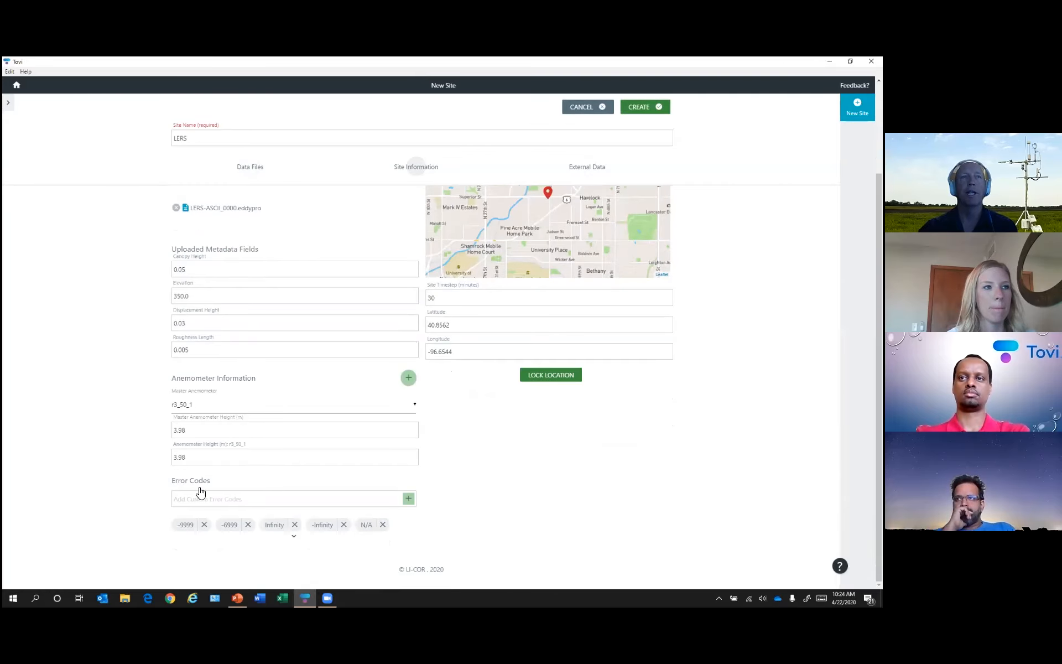
pyautogui.scroll(3, 263, 463)
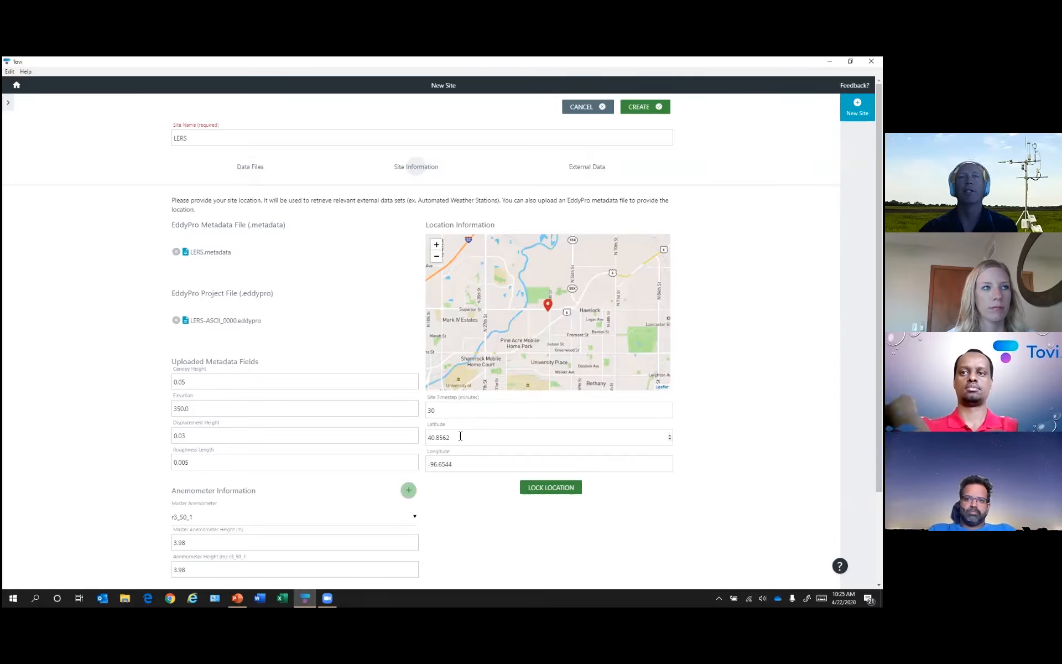
pyautogui.click(540, 489)
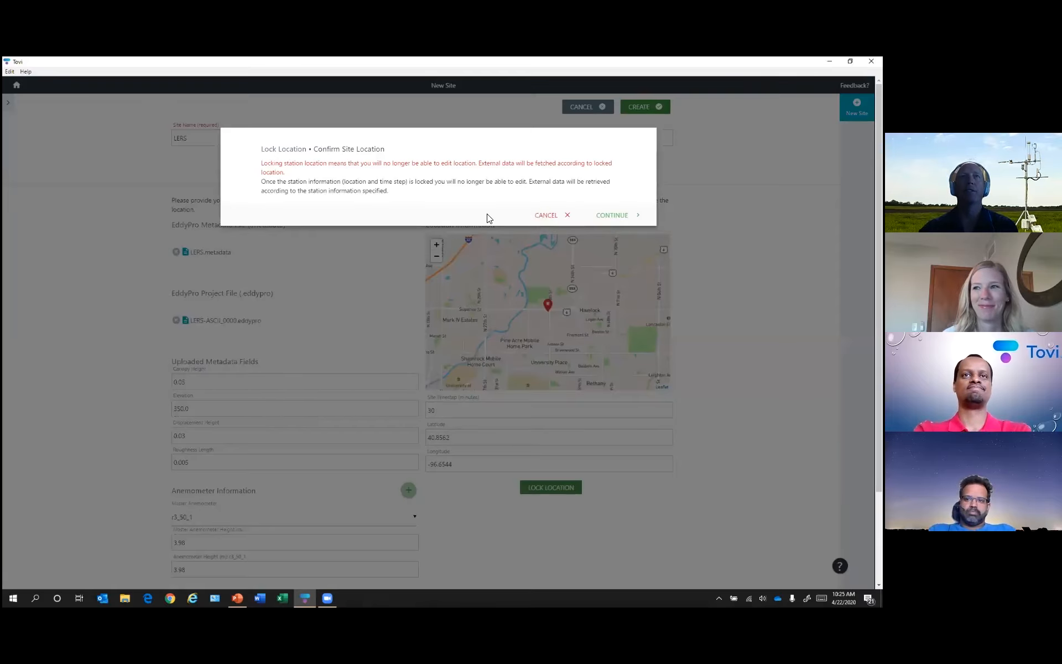
pyautogui.click(612, 220)
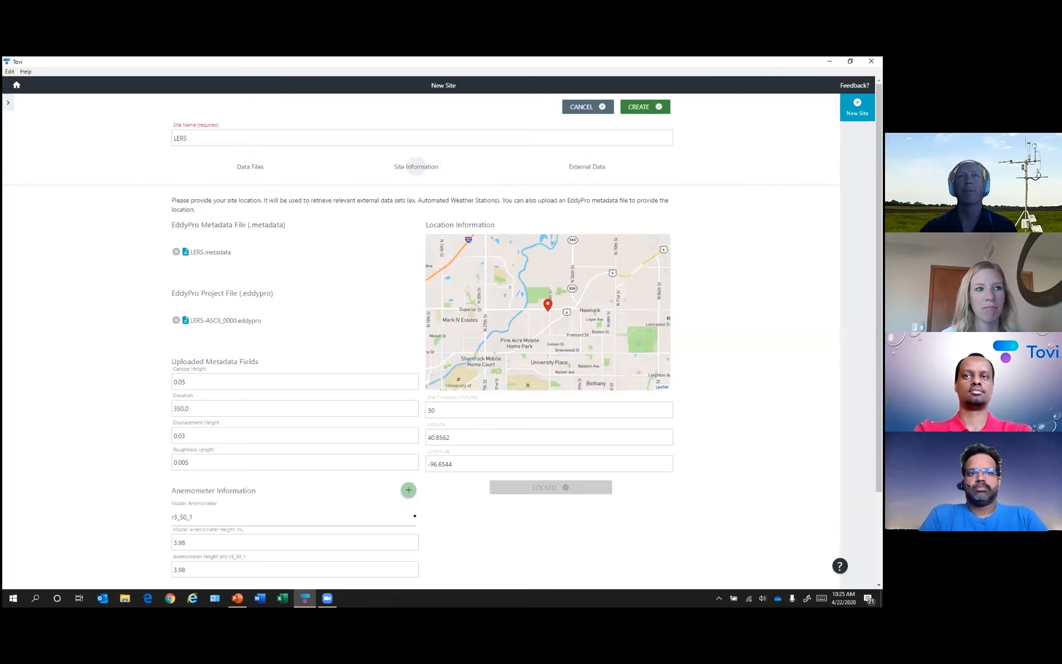
pyautogui.scroll(-1, 421, 332)
pyautogui.scroll(1, 420, 331)
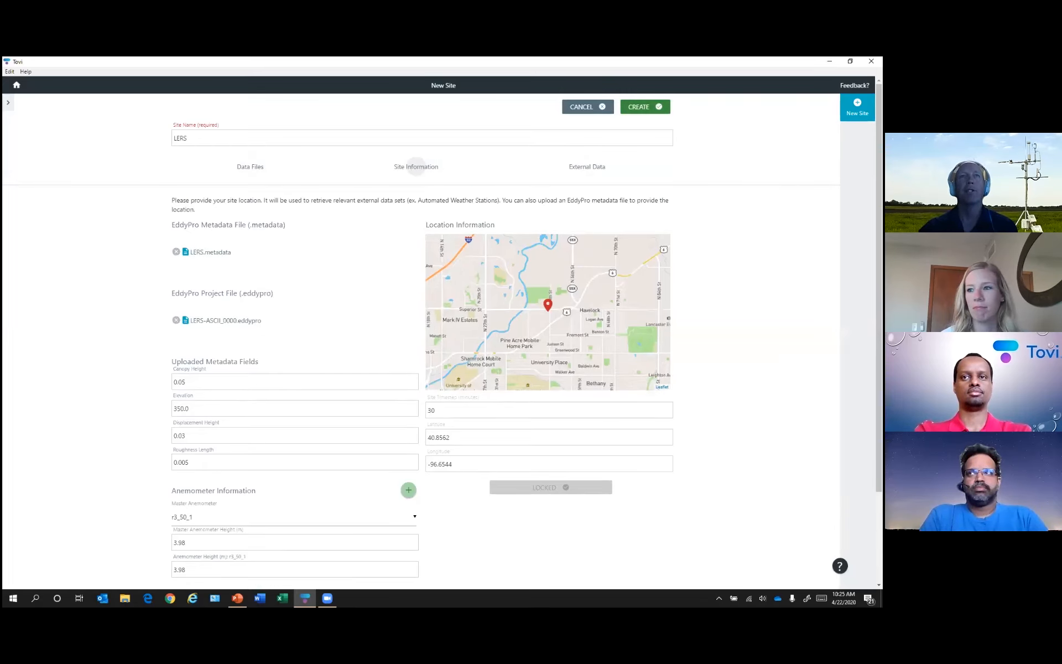
# Step: Open the external data sets for the site and view the whole ERA-I grid and ISD stations on the map
pyautogui.click(589, 175)
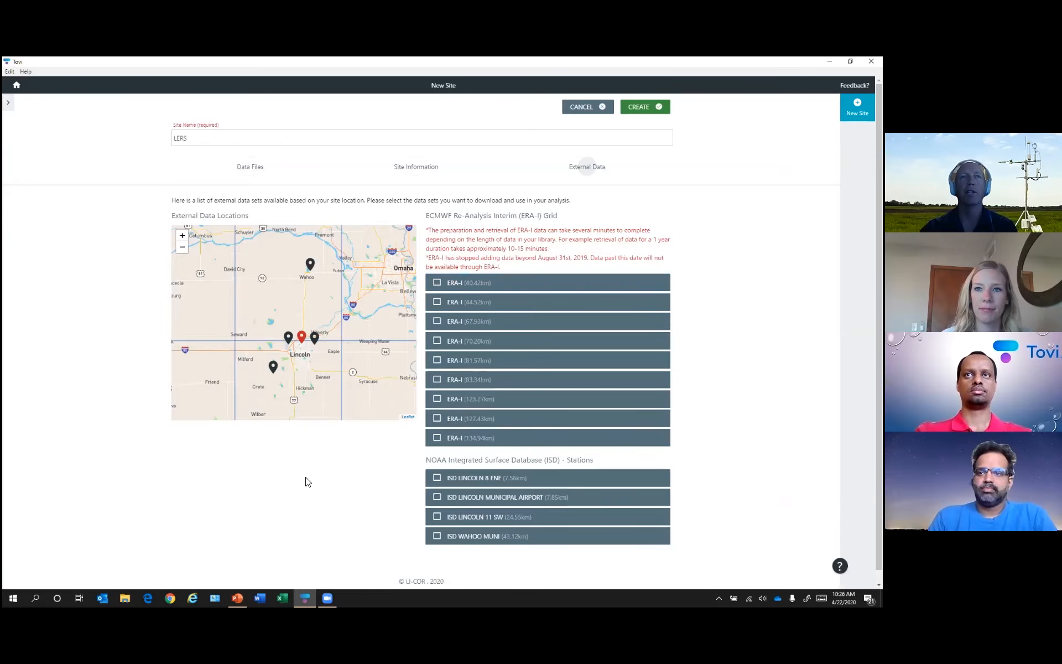
pyautogui.moveTo(318, 341)
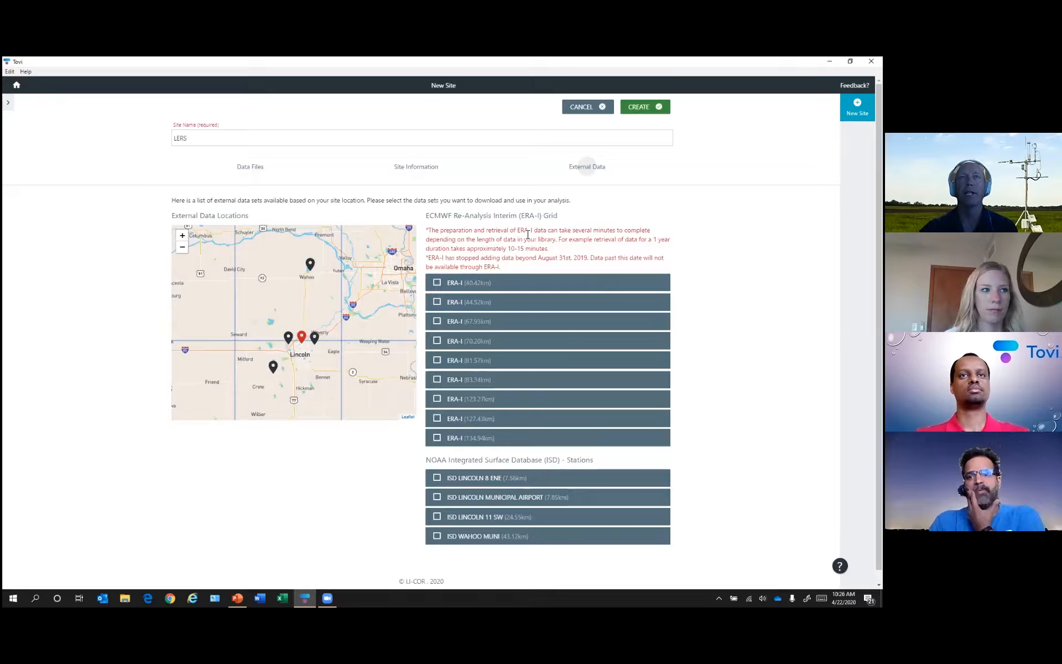
pyautogui.click(182, 247)
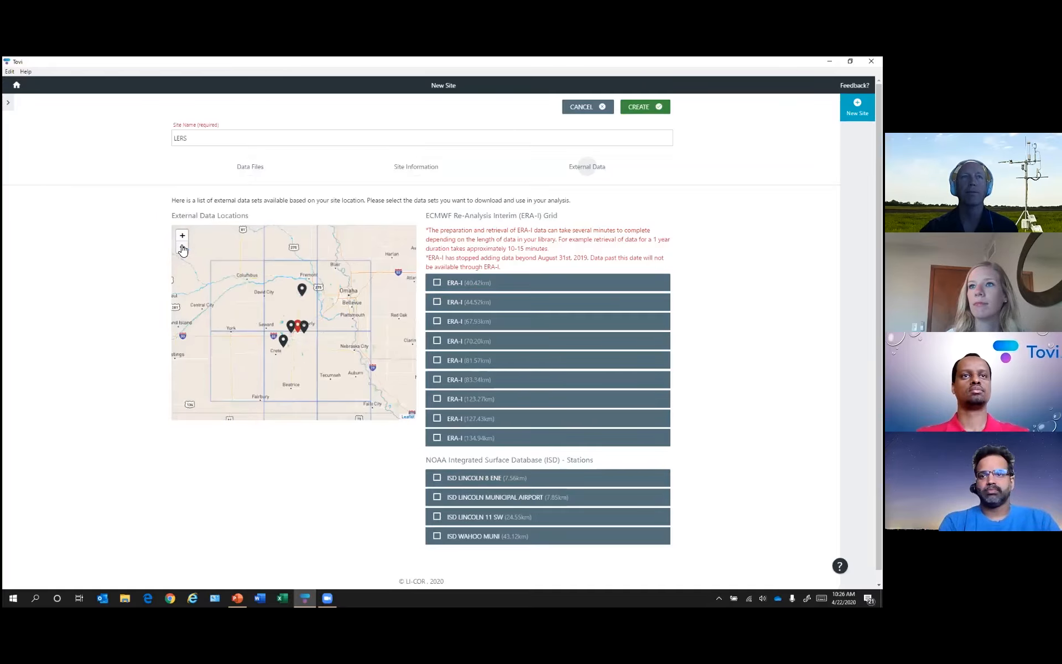
pyautogui.click(182, 248)
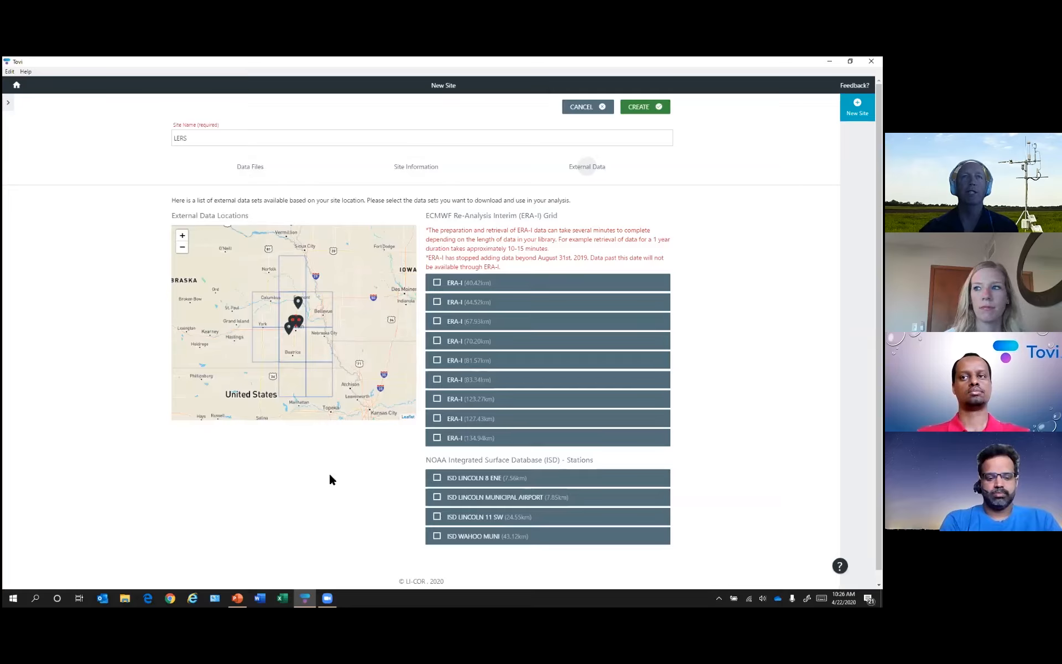
# Step: Include the ISD Lincoln Municipal Airport station as external data and create the LERS site
pyautogui.moveTo(299, 312)
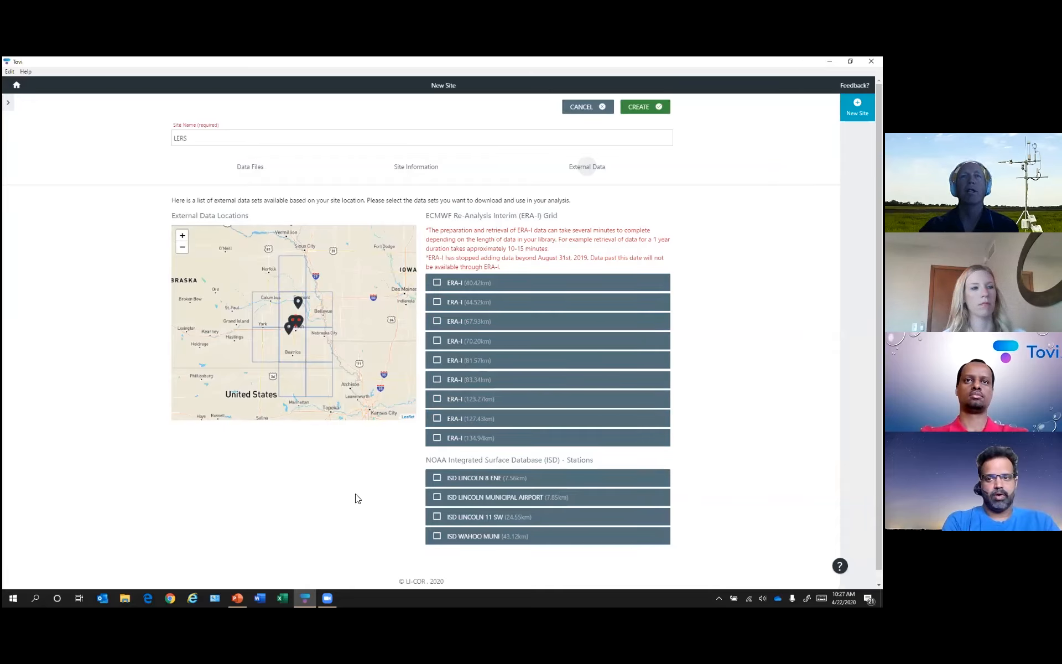
pyautogui.click(437, 498)
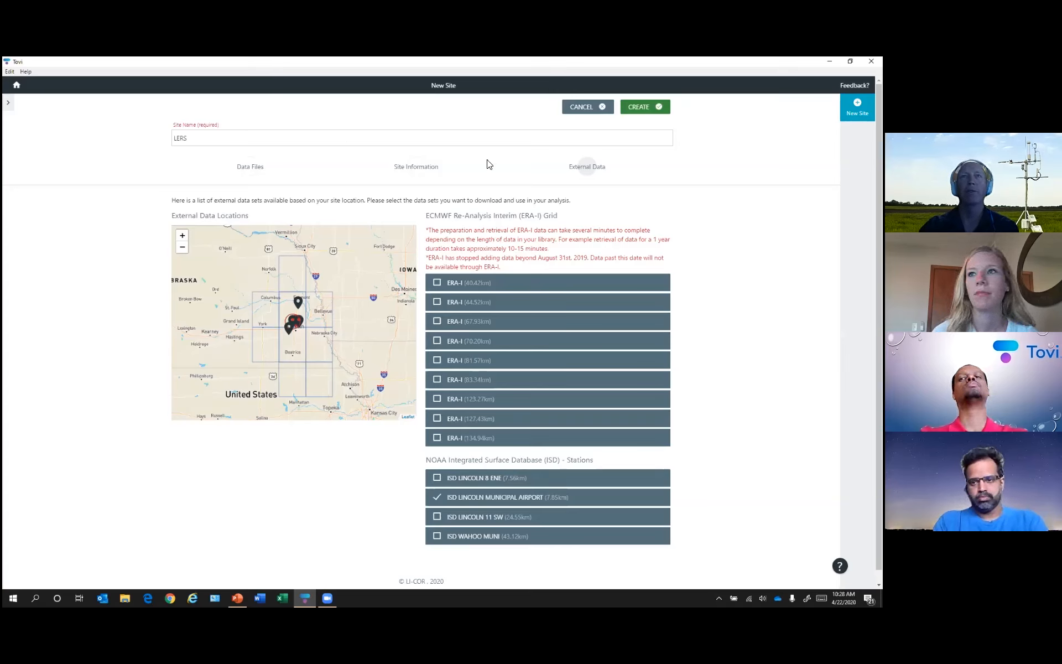
pyautogui.click(644, 109)
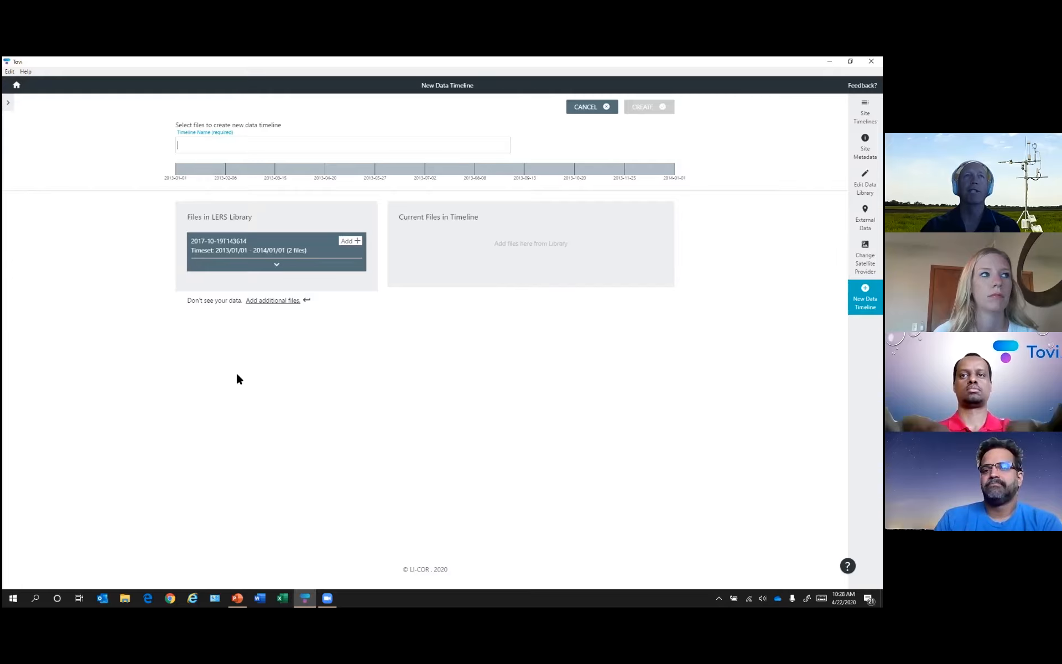
# Step: Create a data timeline named 2013 data from the 2017-10-19T143614 file set in the LERS library
pyautogui.click(283, 282)
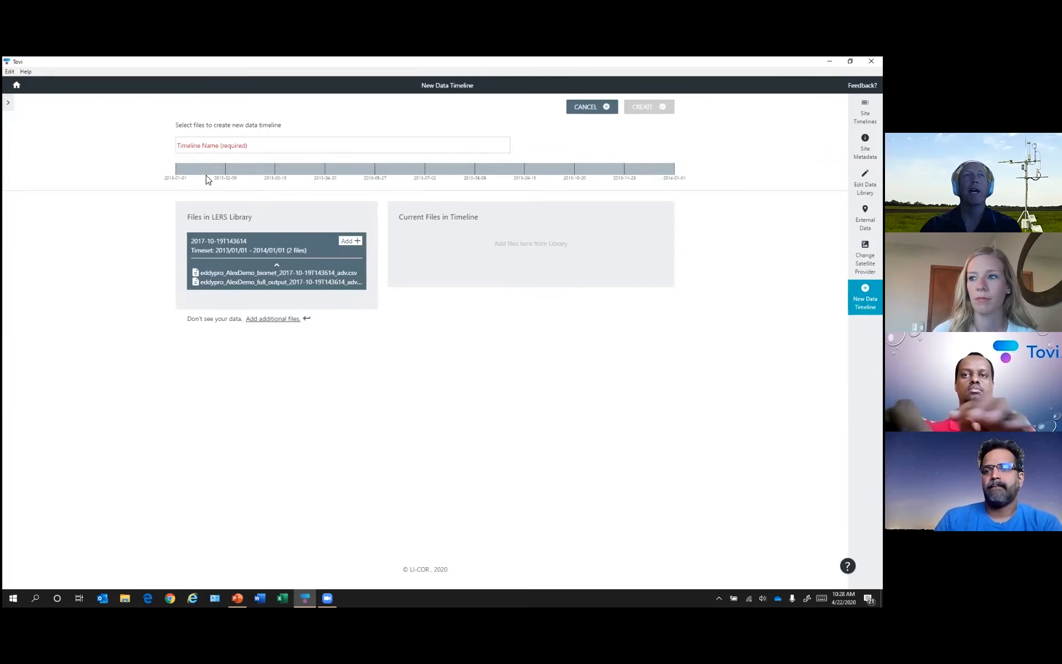
pyautogui.click(209, 142)
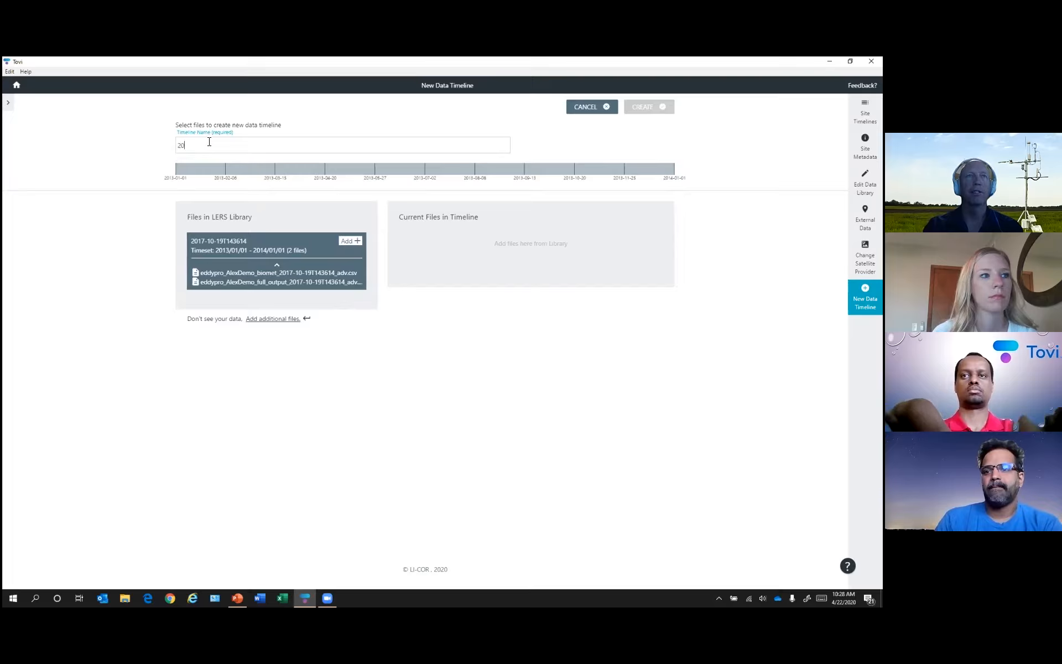
pyautogui.write('2013 d')
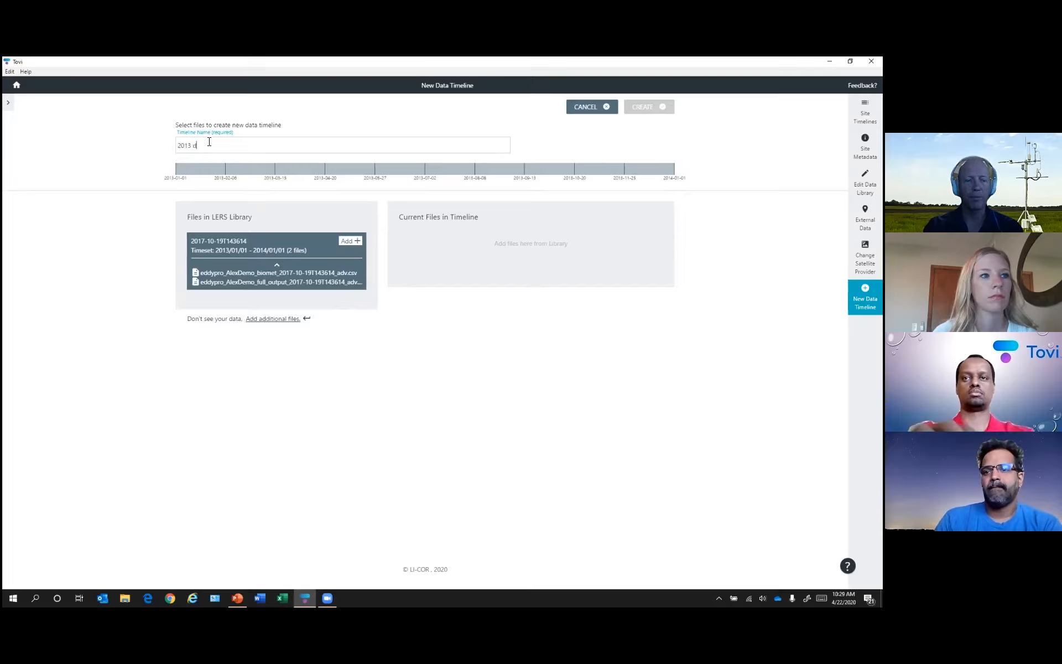
pyautogui.write('ata')
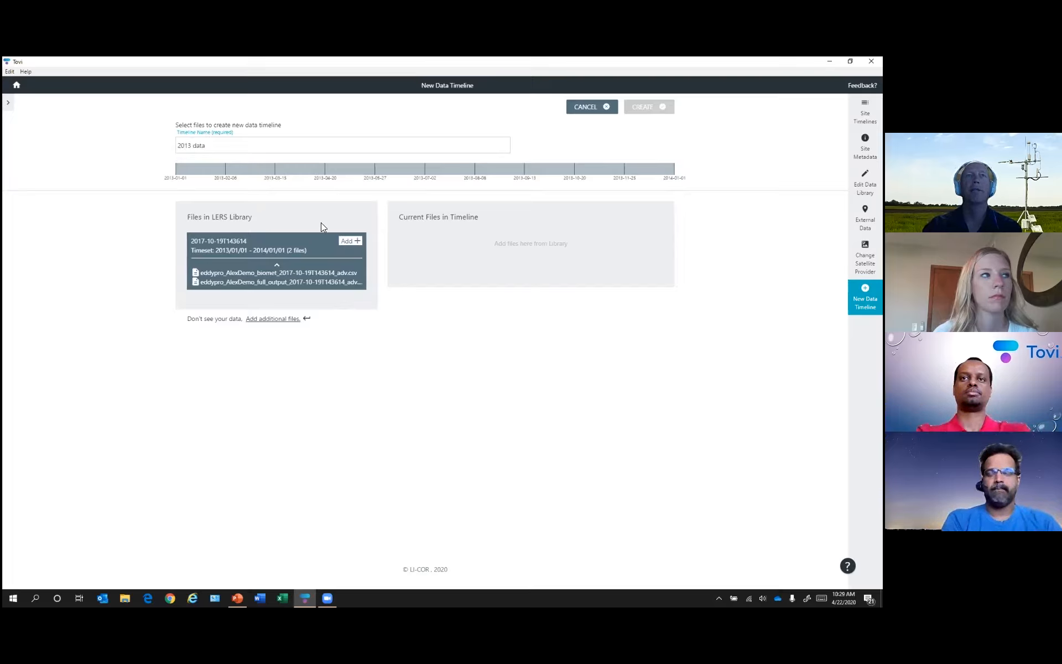
pyautogui.click(347, 242)
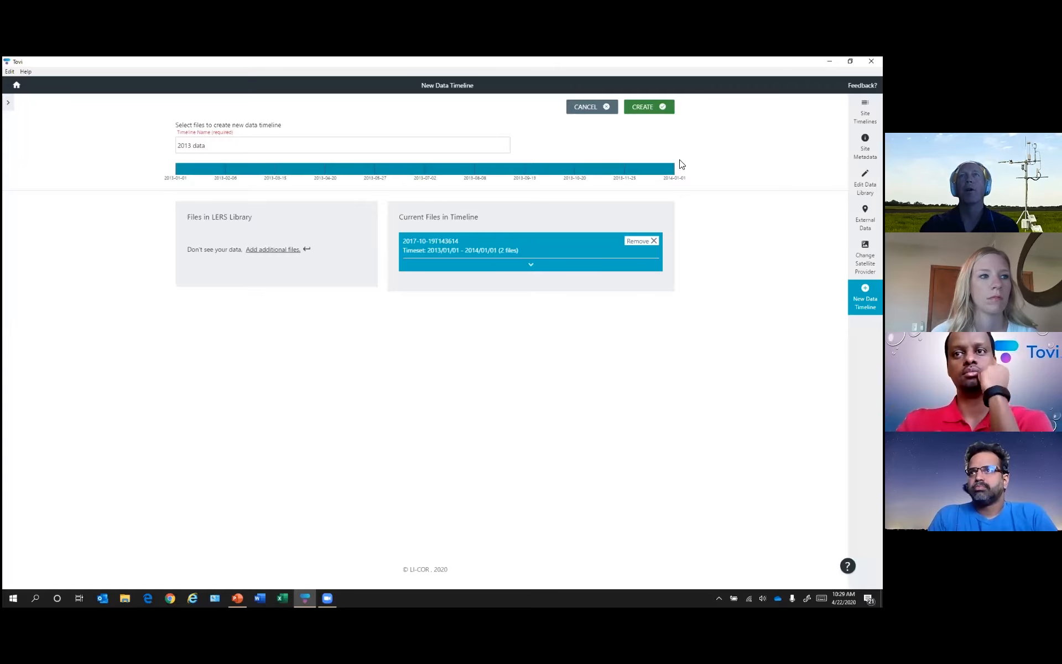
pyautogui.click(643, 115)
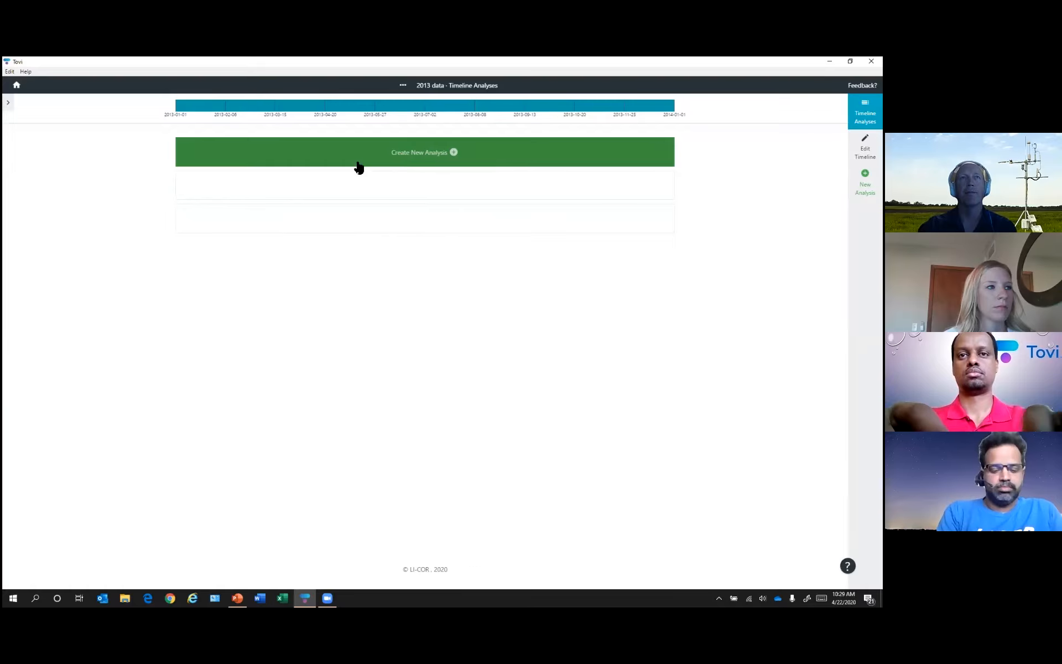
# Step: Start a new analysis named Tovi practice session, keeping the start date 2013-01-01 and setting the end date to 2013-12-31
pyautogui.click(385, 164)
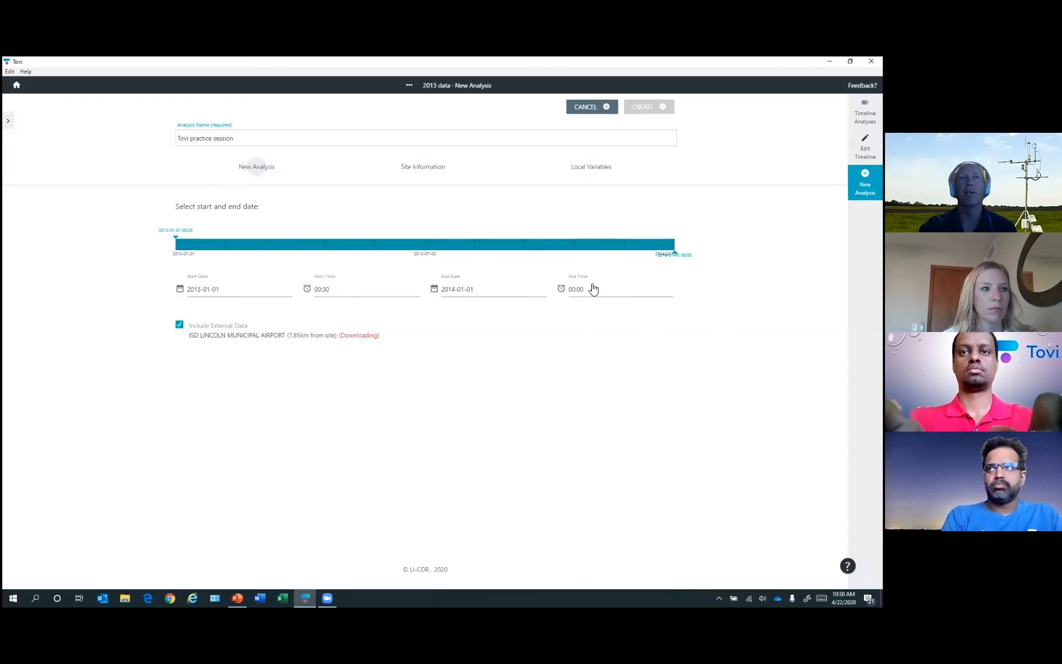
pyautogui.click(214, 291)
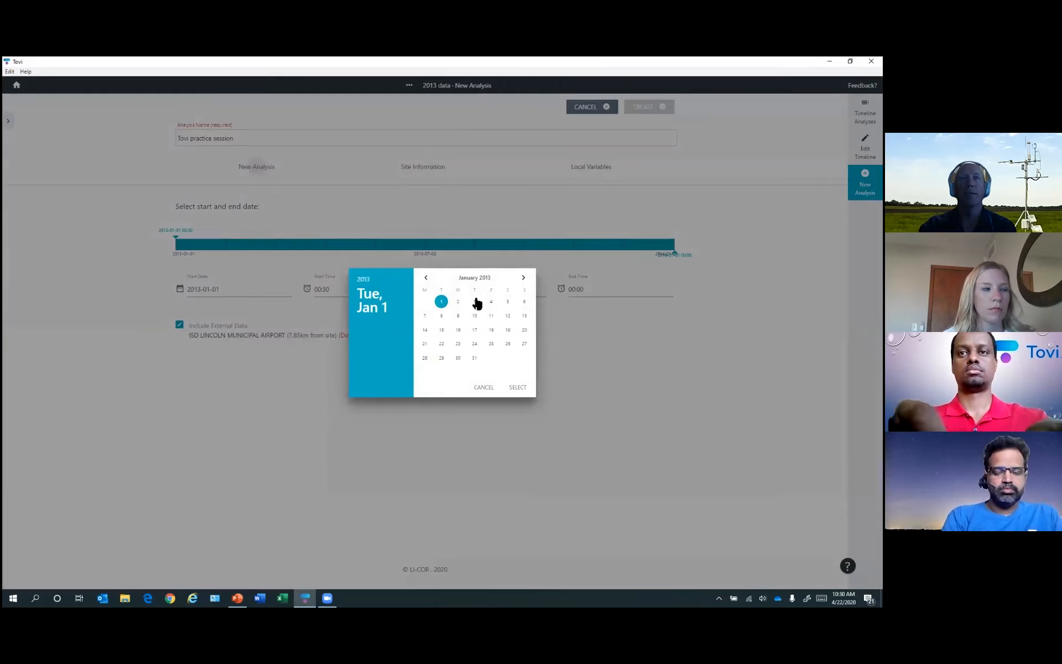
pyautogui.click(523, 277)
pyautogui.click(426, 278)
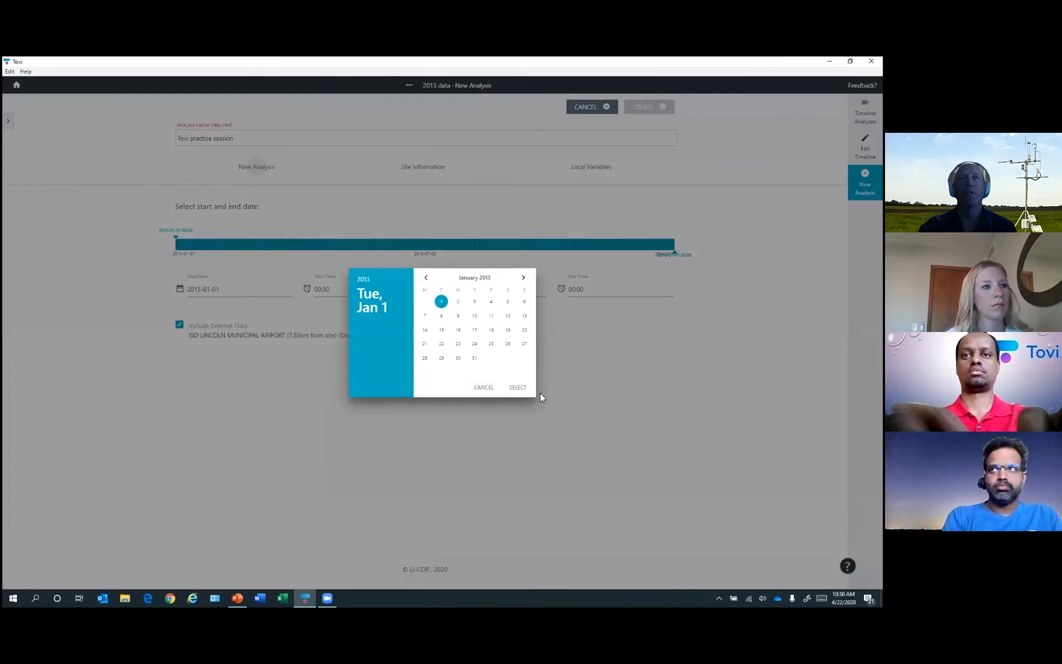
pyautogui.click(516, 419)
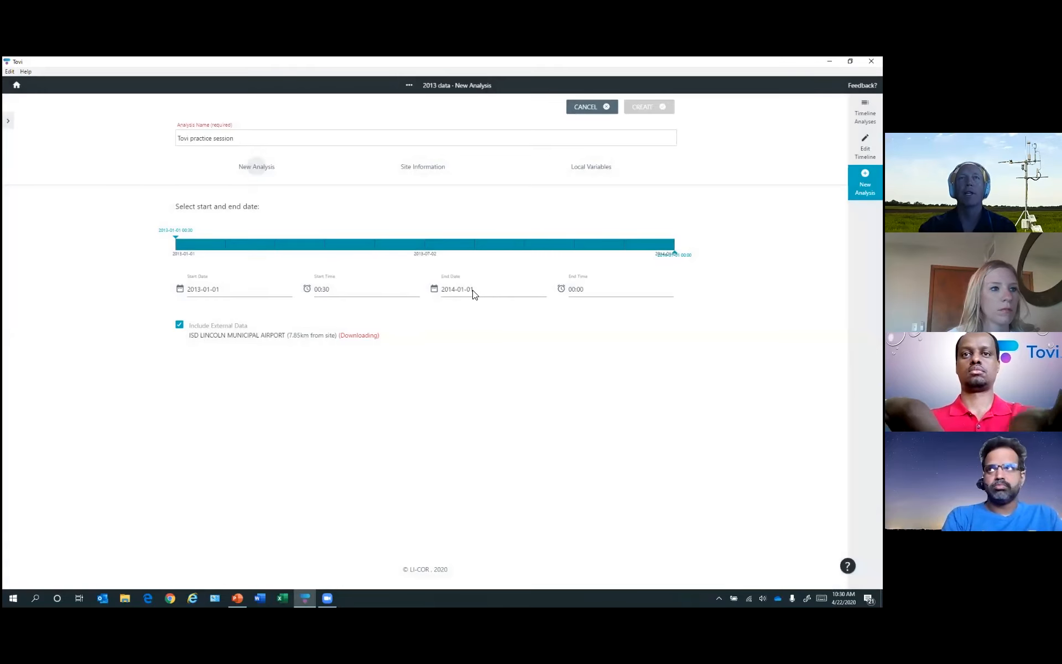
pyautogui.click(472, 290)
pyautogui.click(426, 278)
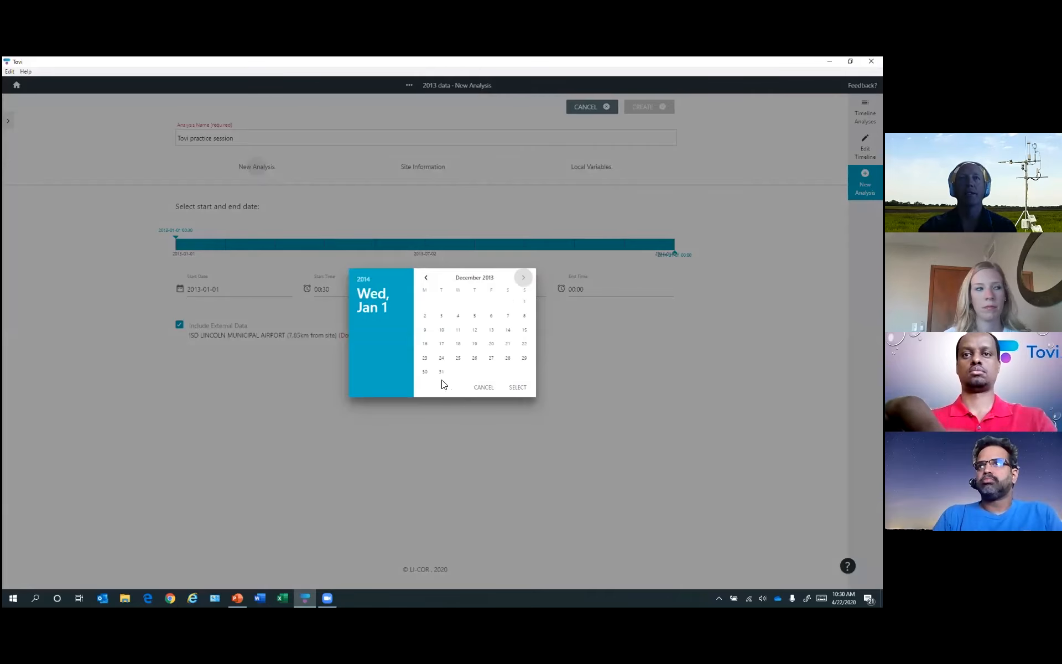
pyautogui.click(441, 371)
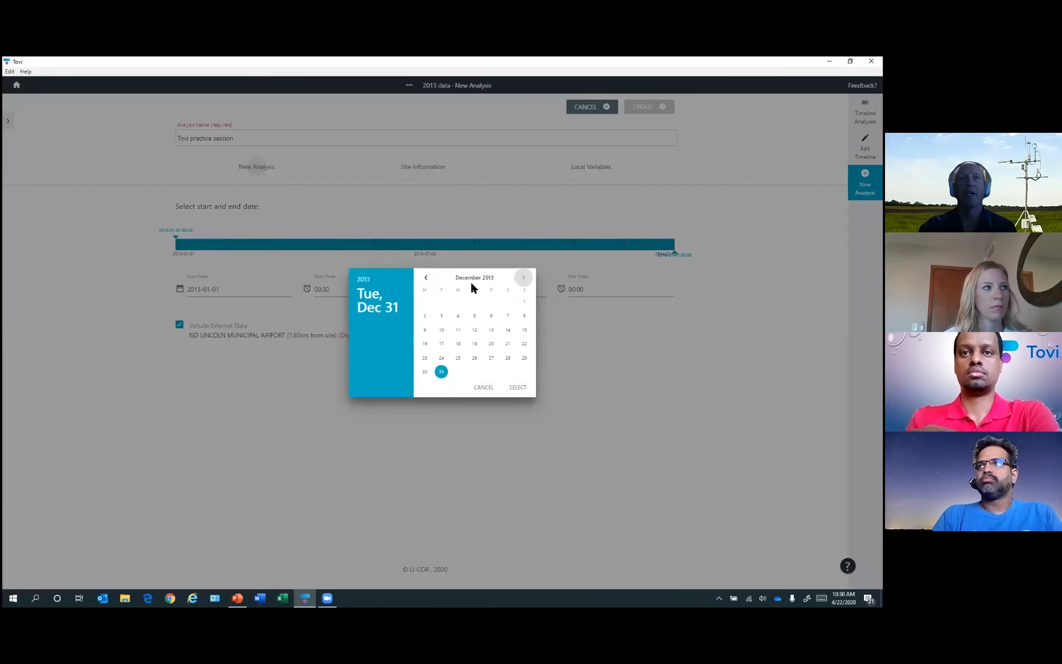
pyautogui.click(518, 388)
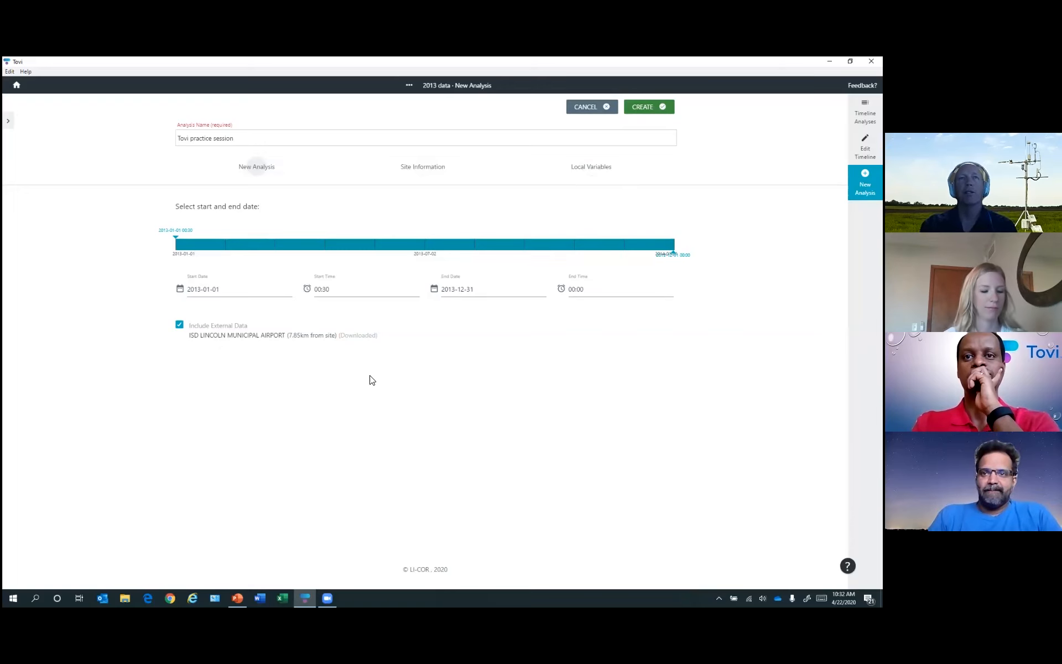
# Step: Create the analysis with the downloaded ISD Lincoln Municipal Airport external data included
pyautogui.click(181, 326)
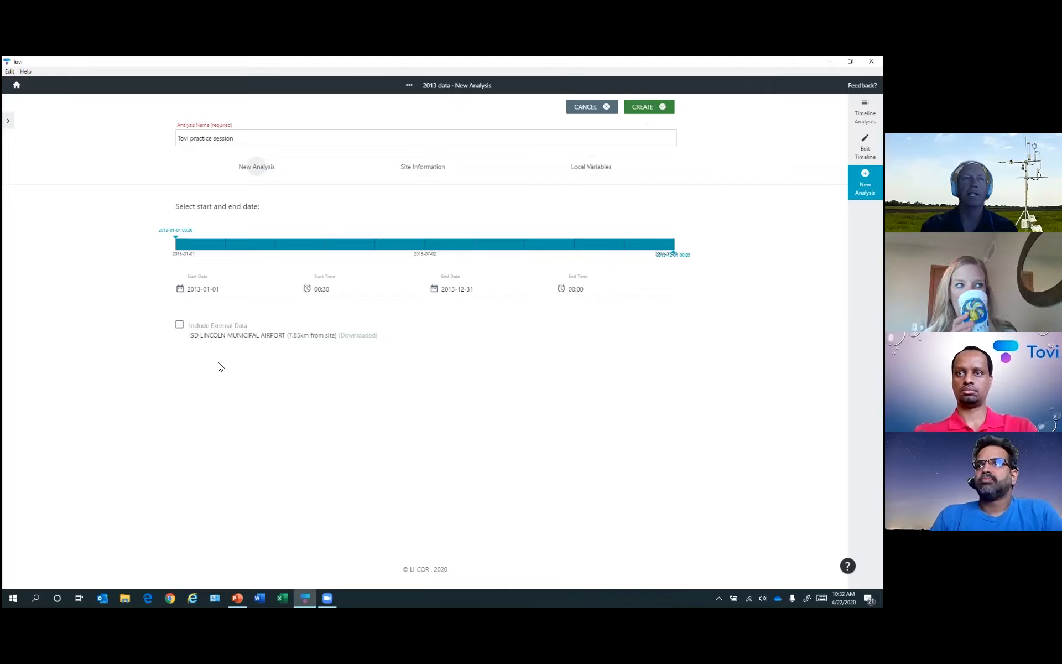
pyautogui.click(179, 324)
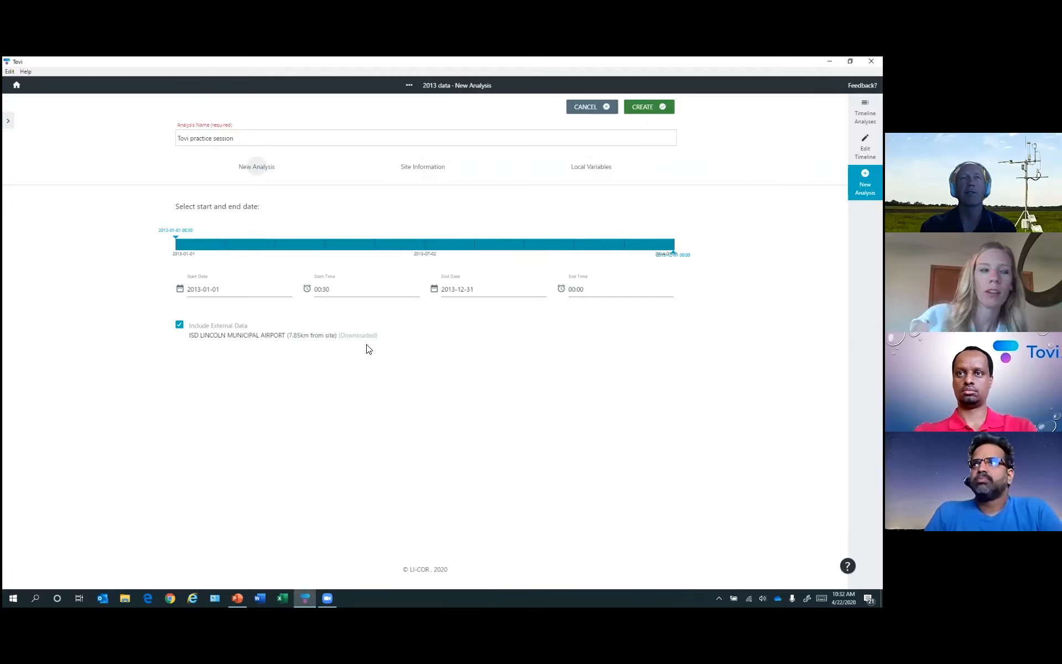
pyautogui.click(649, 106)
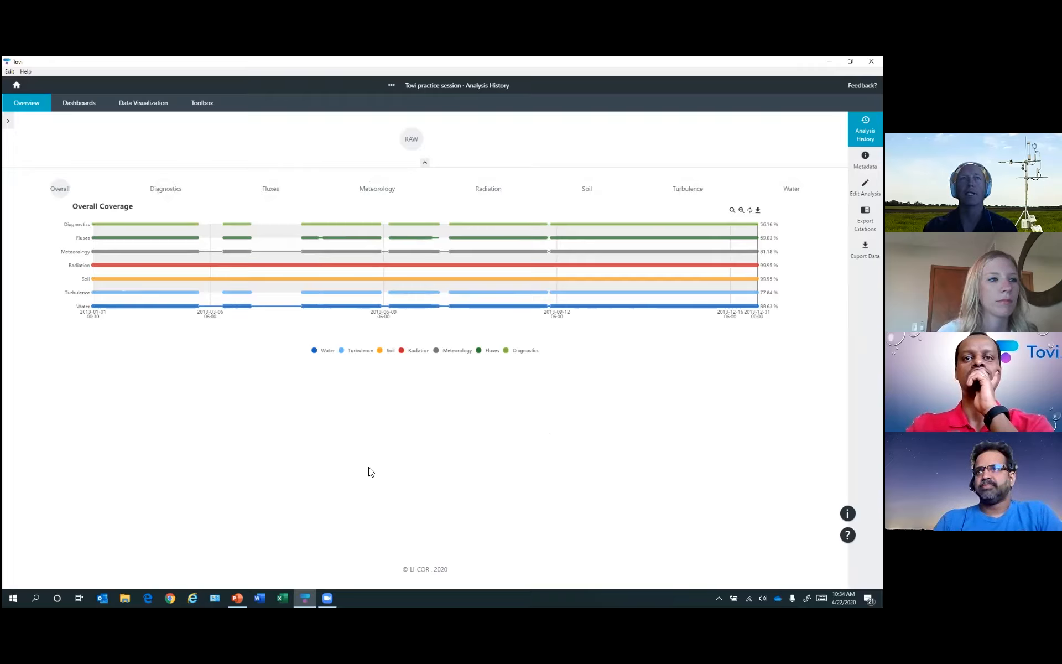
# Step: Inspect the meteorology coverage around the late March 2013 data gap up close, and restore the full time range
pyautogui.click(380, 191)
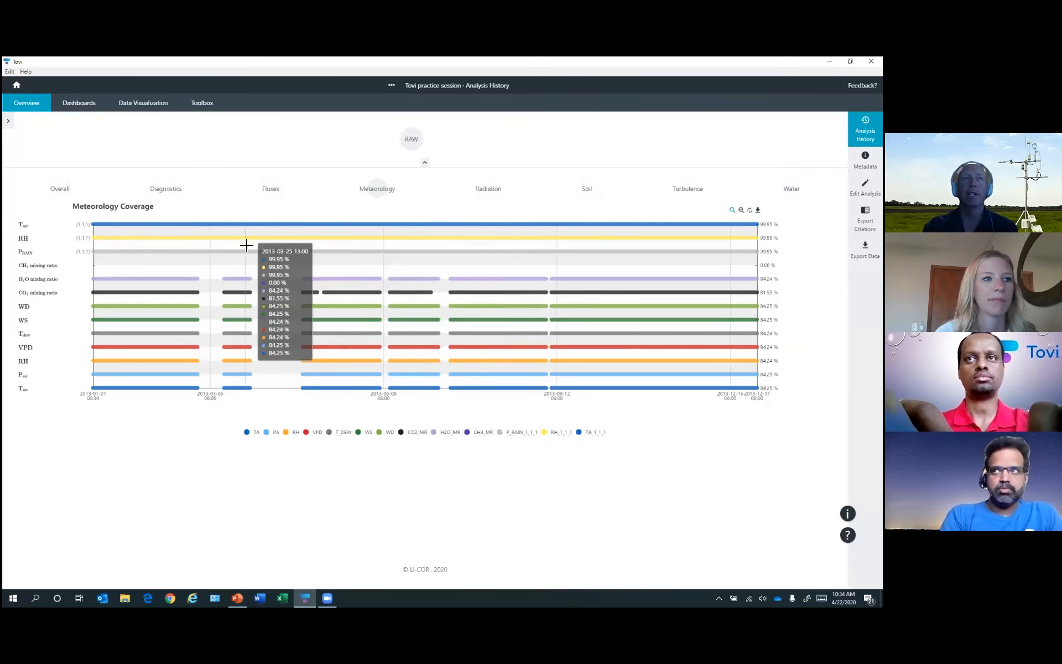
pyautogui.moveTo(241, 246); pyautogui.dragTo(264, 247)
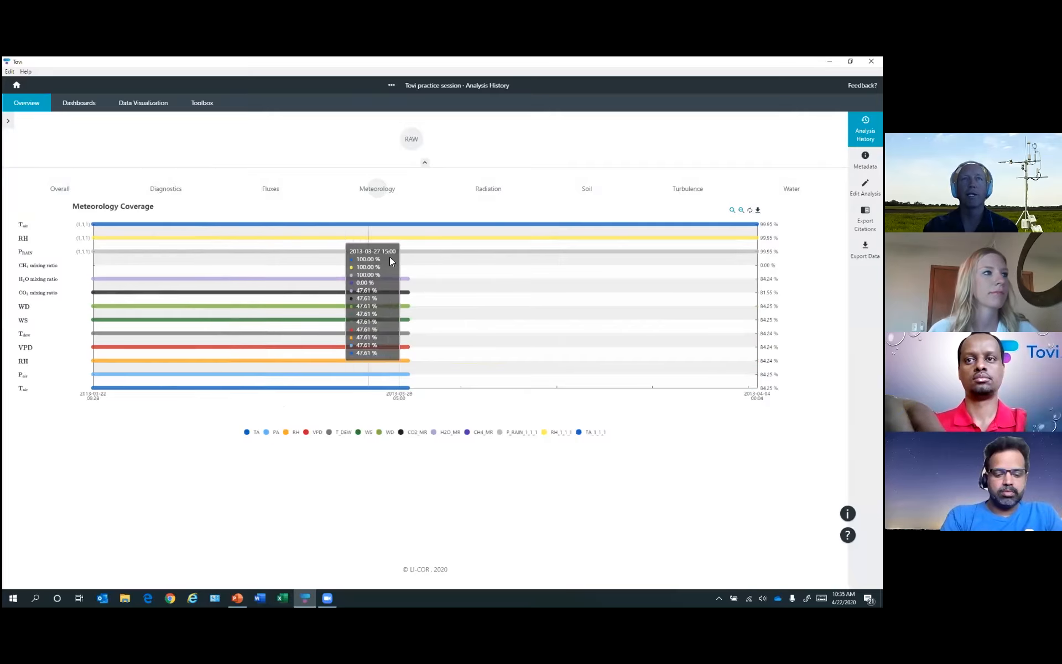
pyautogui.moveTo(391, 257); pyautogui.dragTo(431, 269)
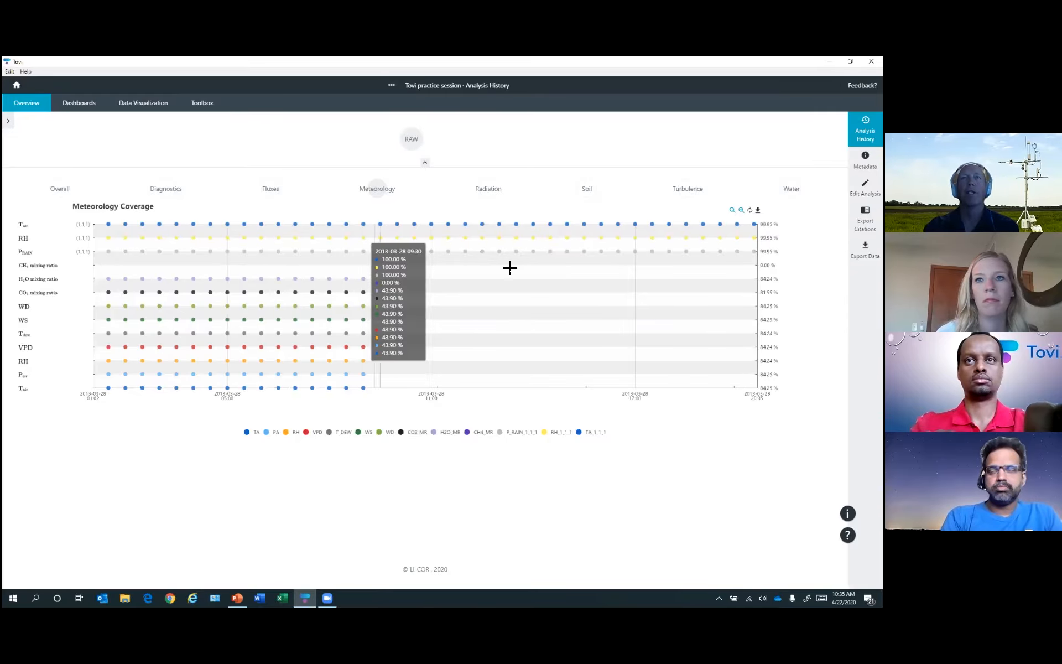
pyautogui.click(750, 210)
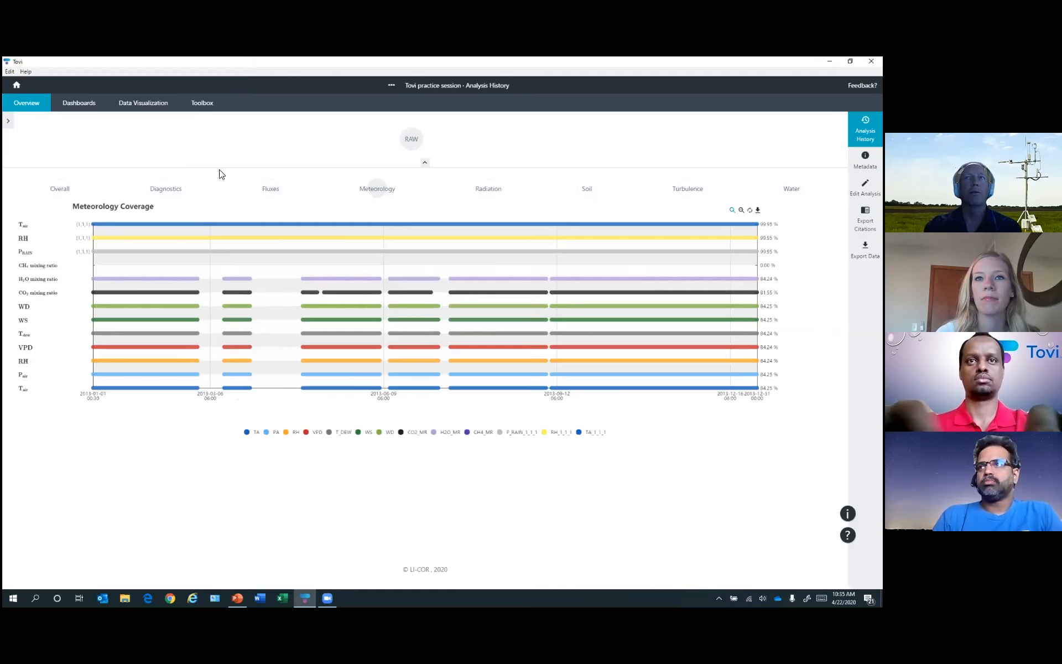
# Step: Look over the available dashboards and visualizations, and plot fingerprints for the ET and RH variables
pyautogui.click(92, 107)
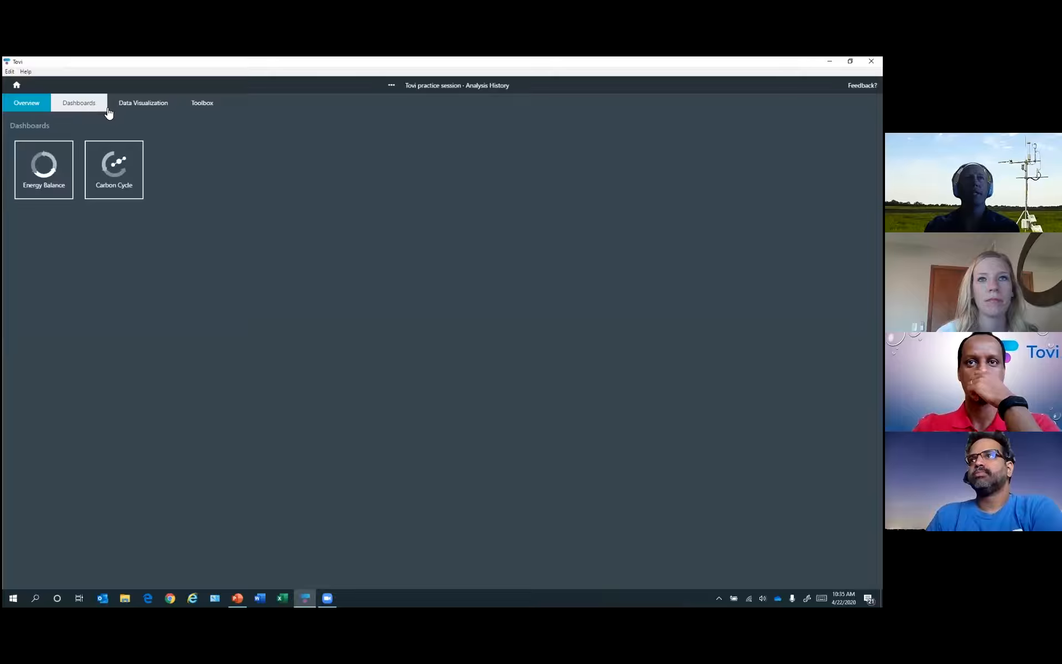
pyautogui.click(152, 108)
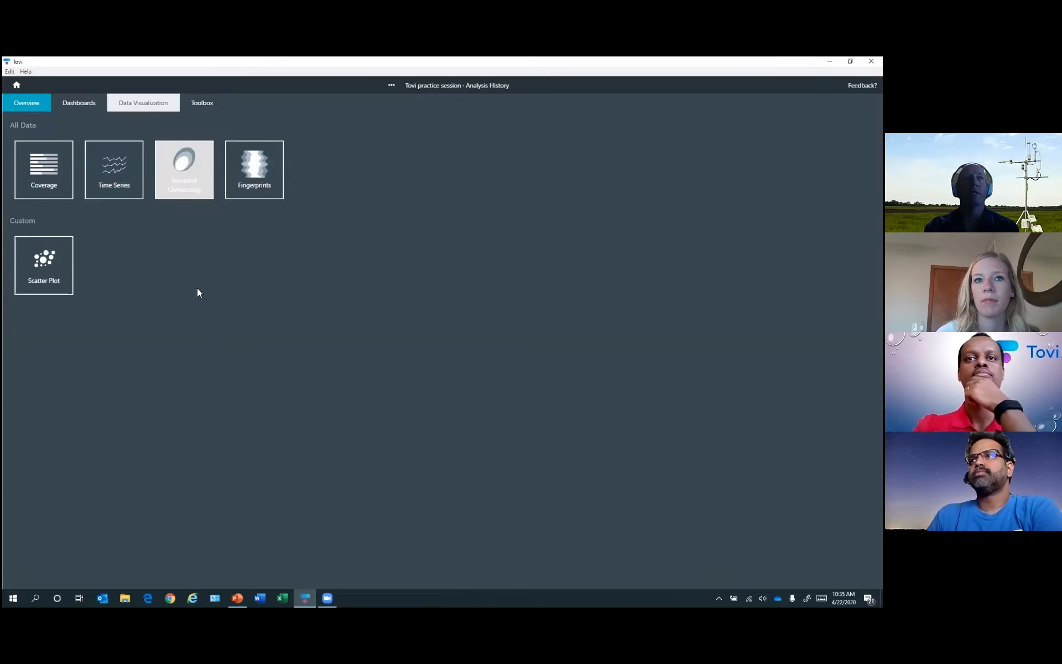
pyautogui.click(255, 198)
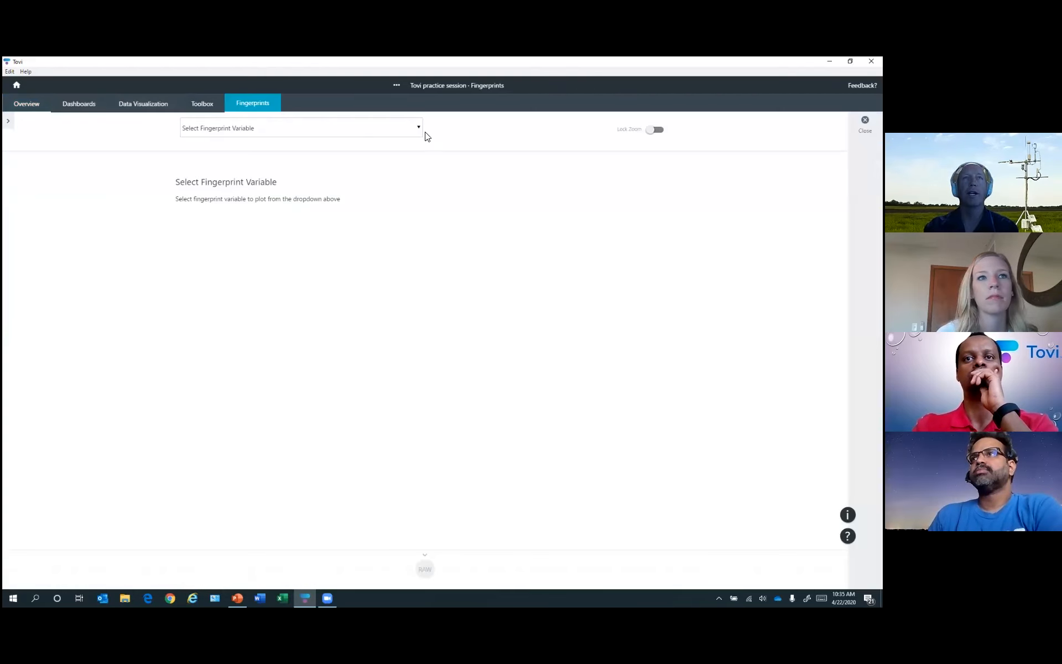
pyautogui.click(420, 131)
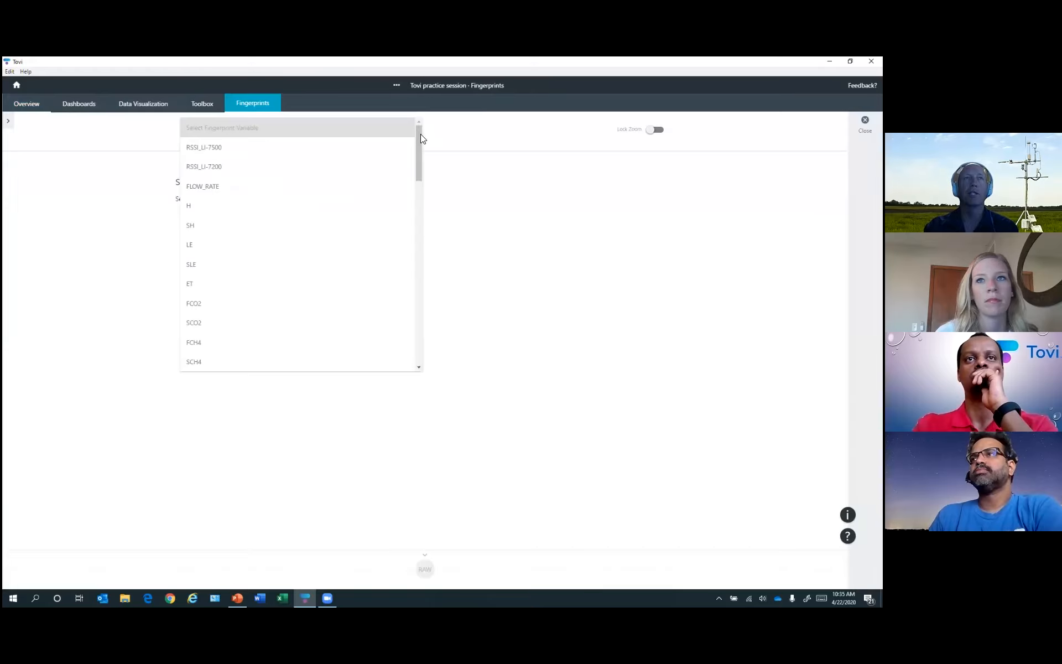
pyautogui.click(341, 282)
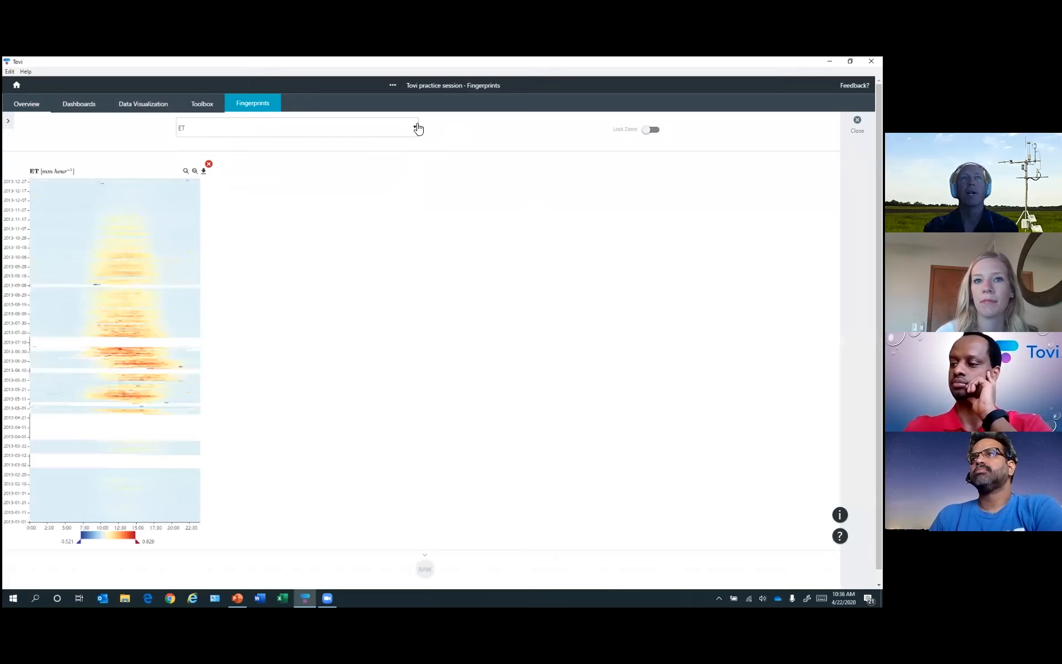
pyautogui.click(418, 128)
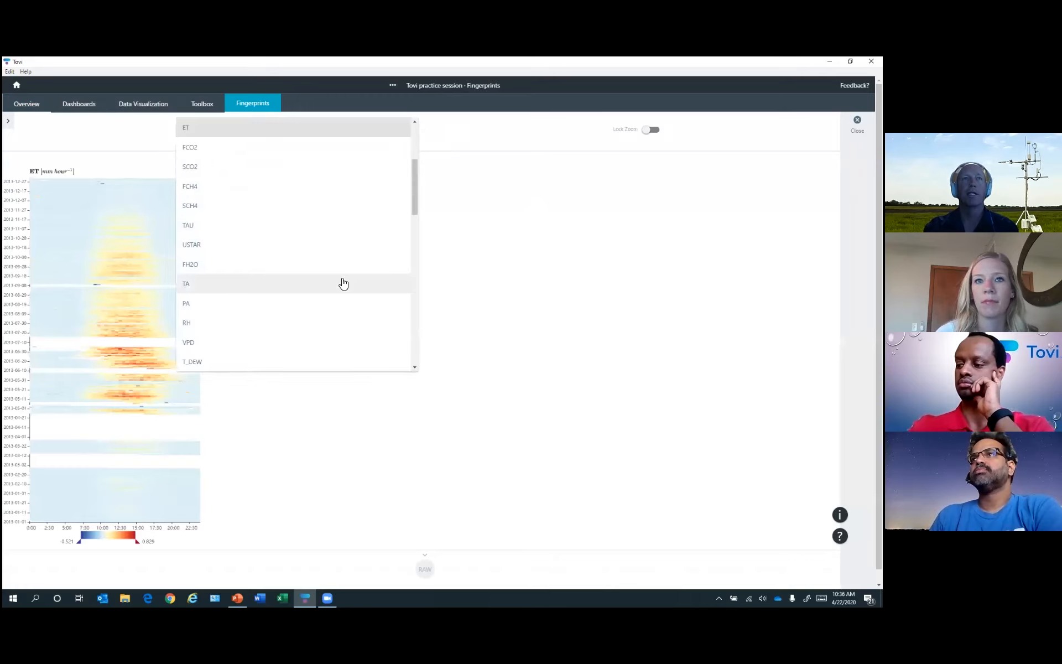
pyautogui.click(332, 322)
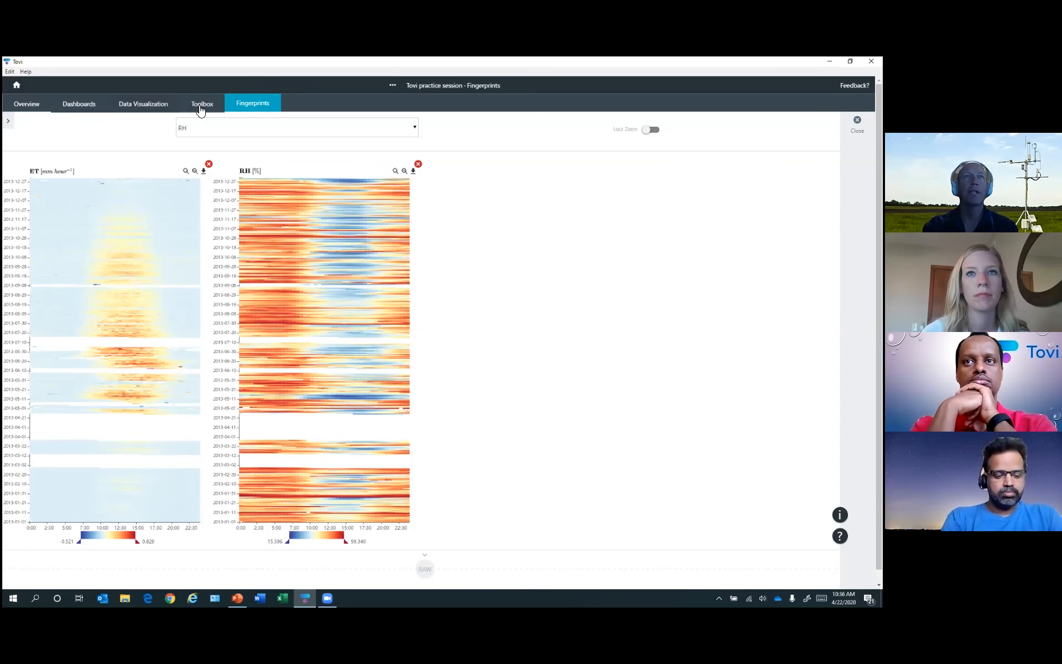
# Step: Look over the analysis tools by category and as an example workflow
pyautogui.click(210, 108)
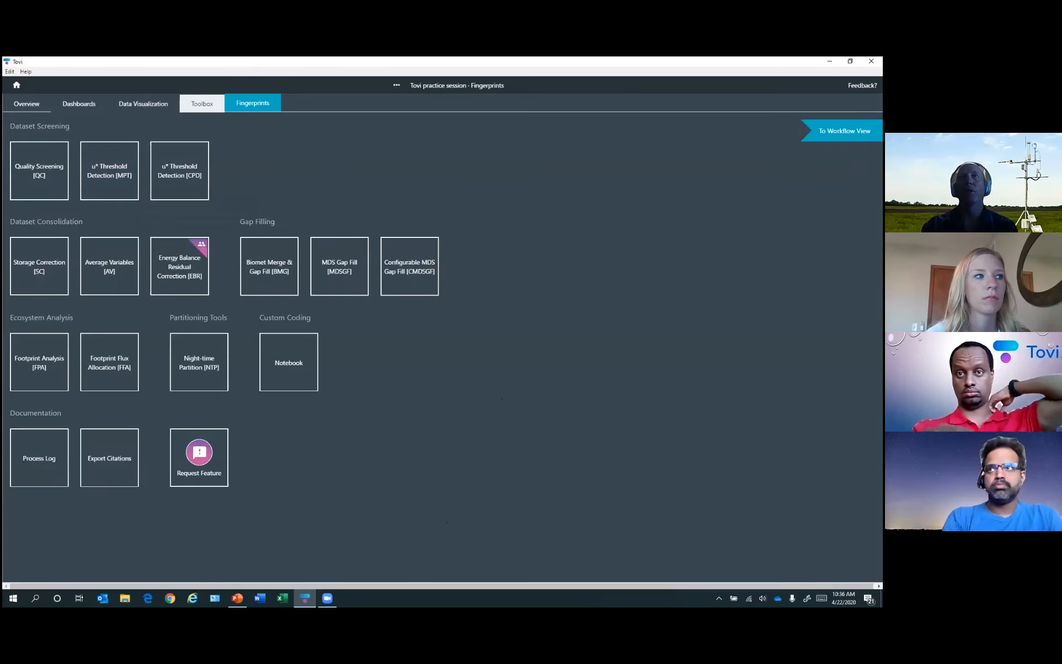
pyautogui.click(841, 131)
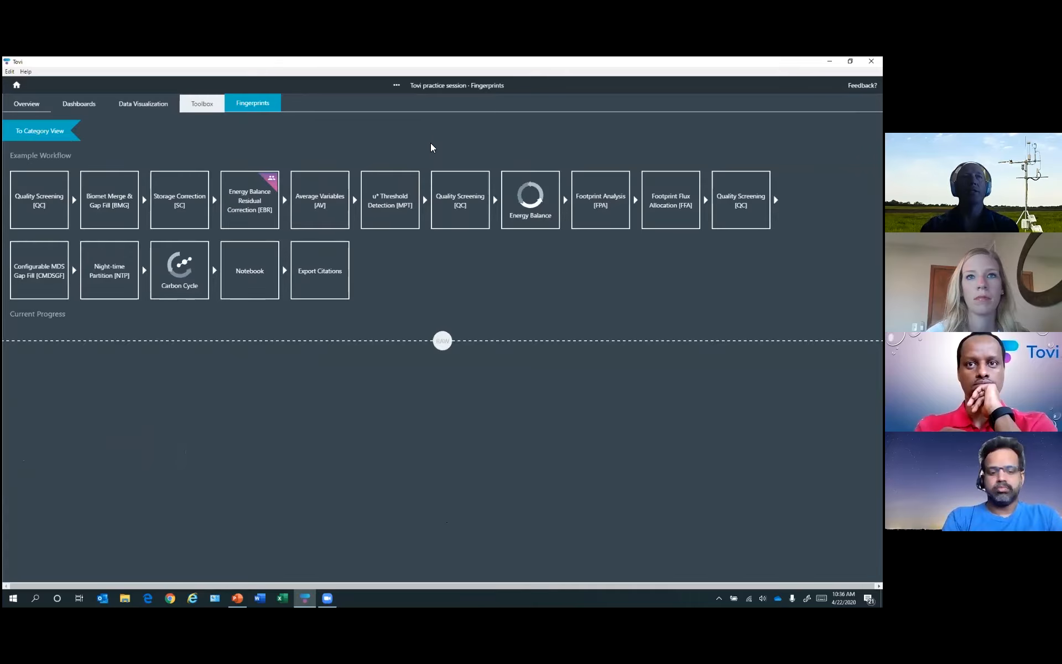
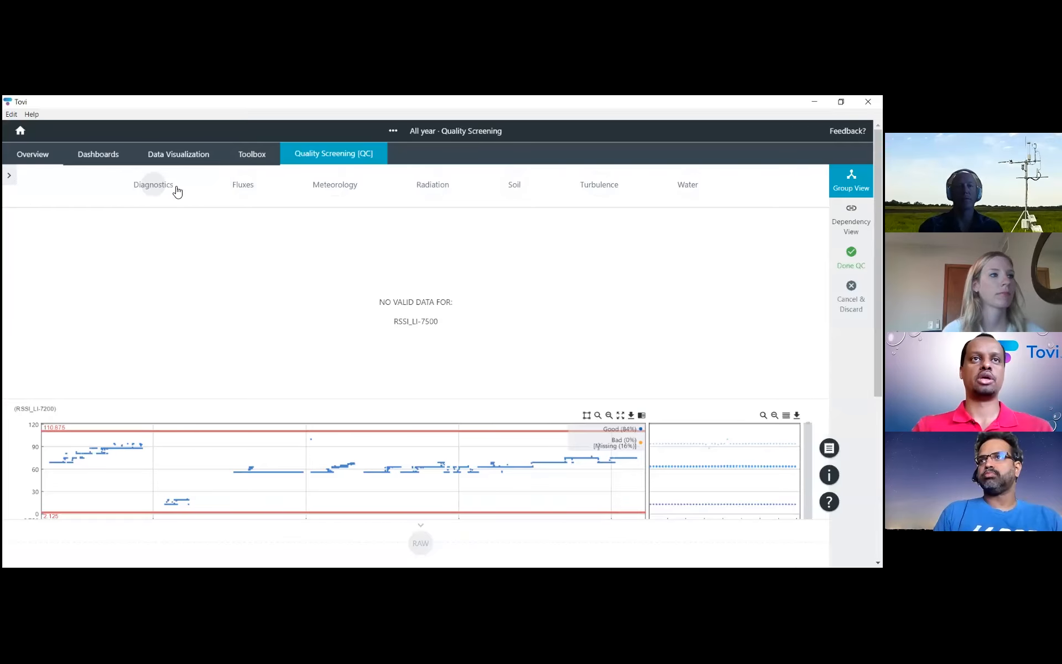
# Step: Examine the raw time series and daily-pattern plots of all the flux variables, from H down to u*
pyautogui.click(243, 185)
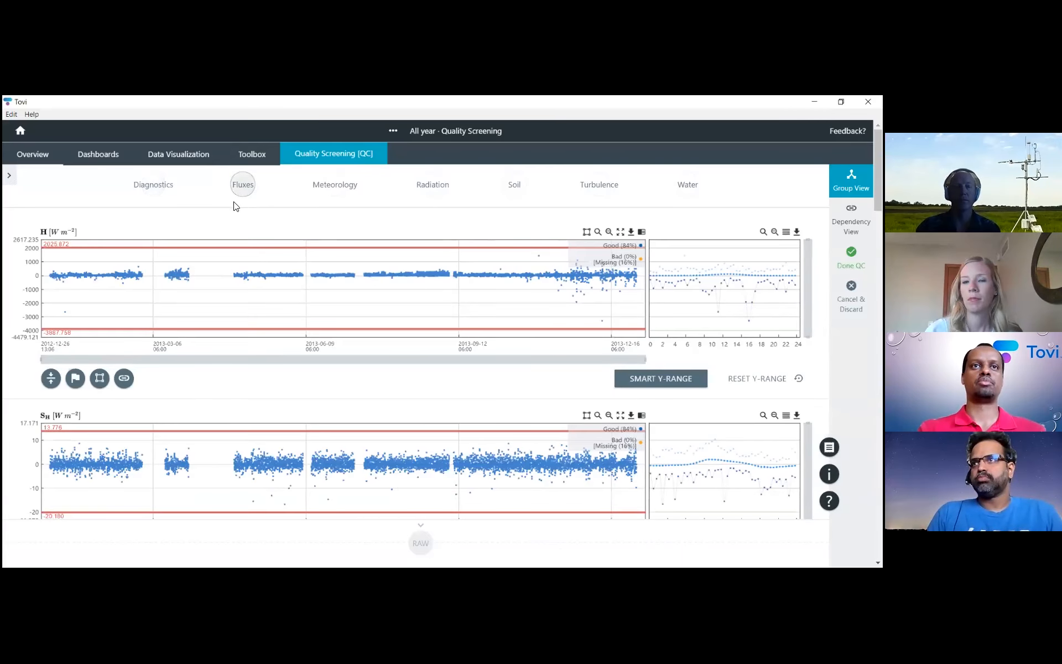
pyautogui.scroll(-2, 231, 222)
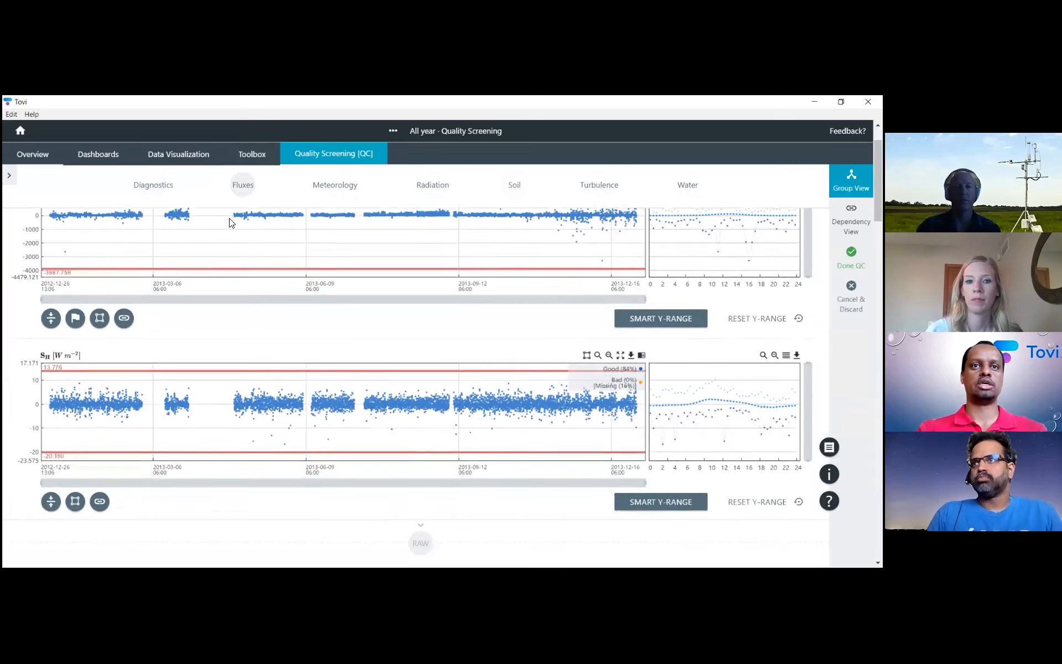
pyautogui.scroll(-6, 231, 223)
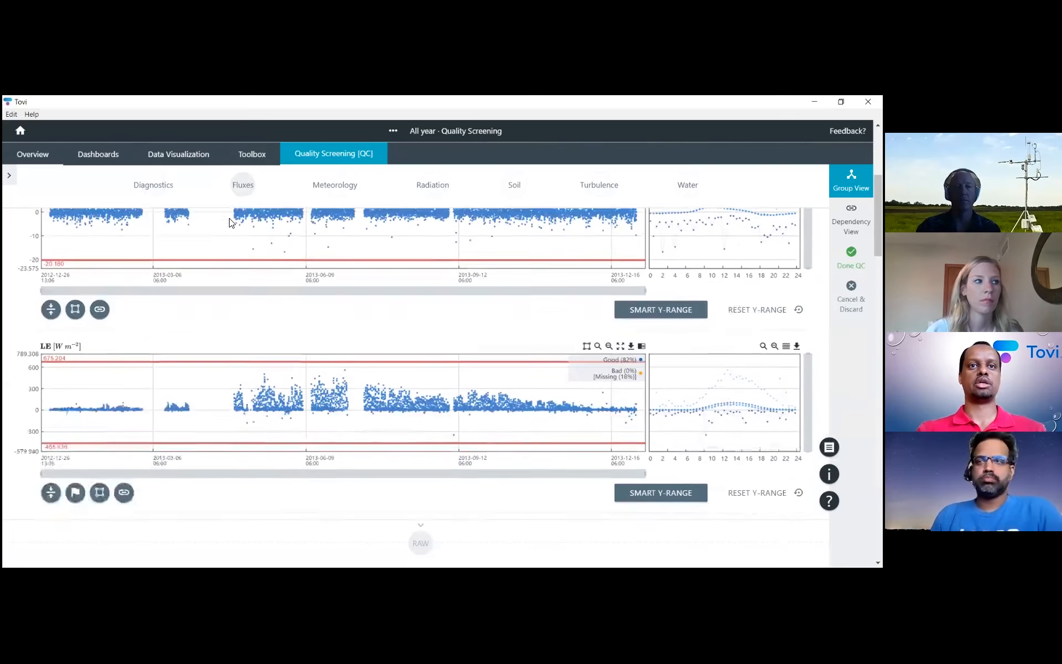
pyautogui.scroll(-5, 229, 219)
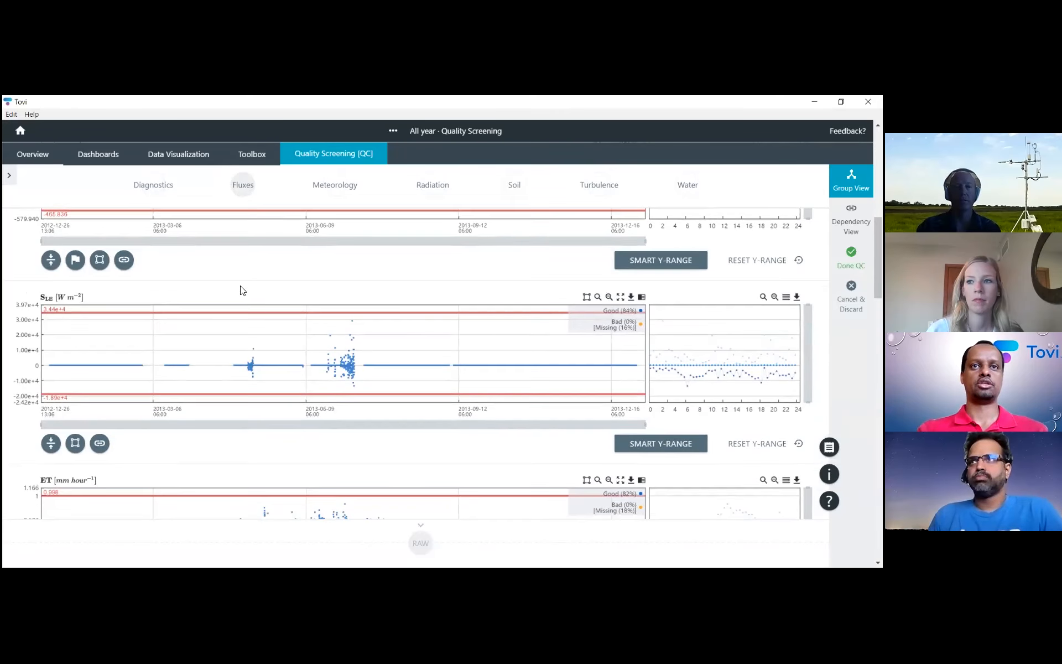
pyautogui.scroll(-5, 241, 290)
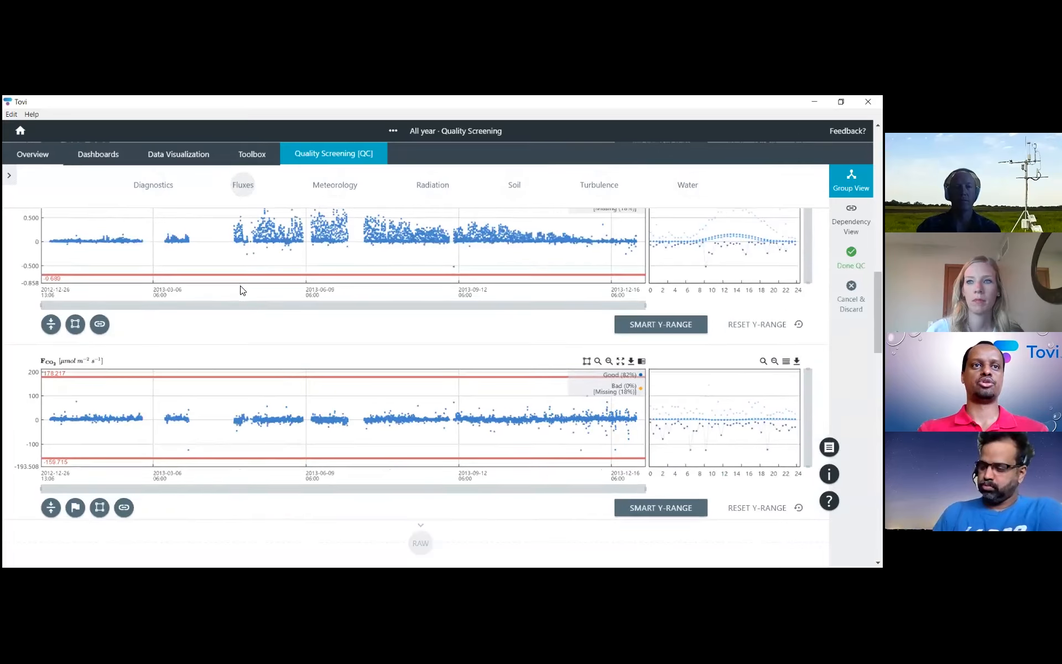
pyautogui.scroll(-5, 241, 290)
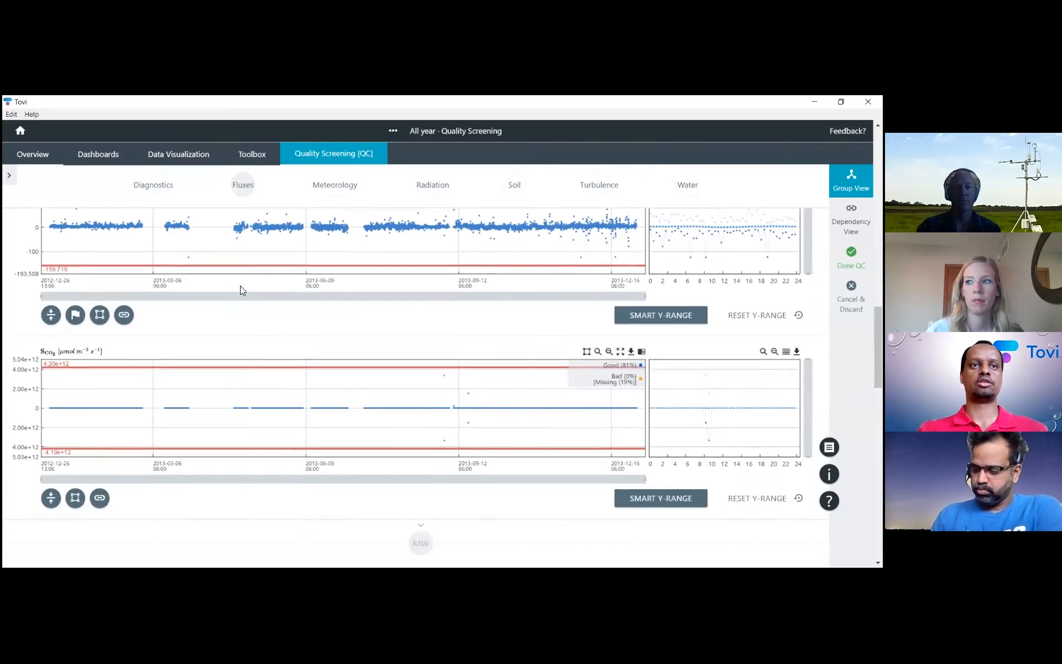
pyautogui.scroll(-3, 241, 289)
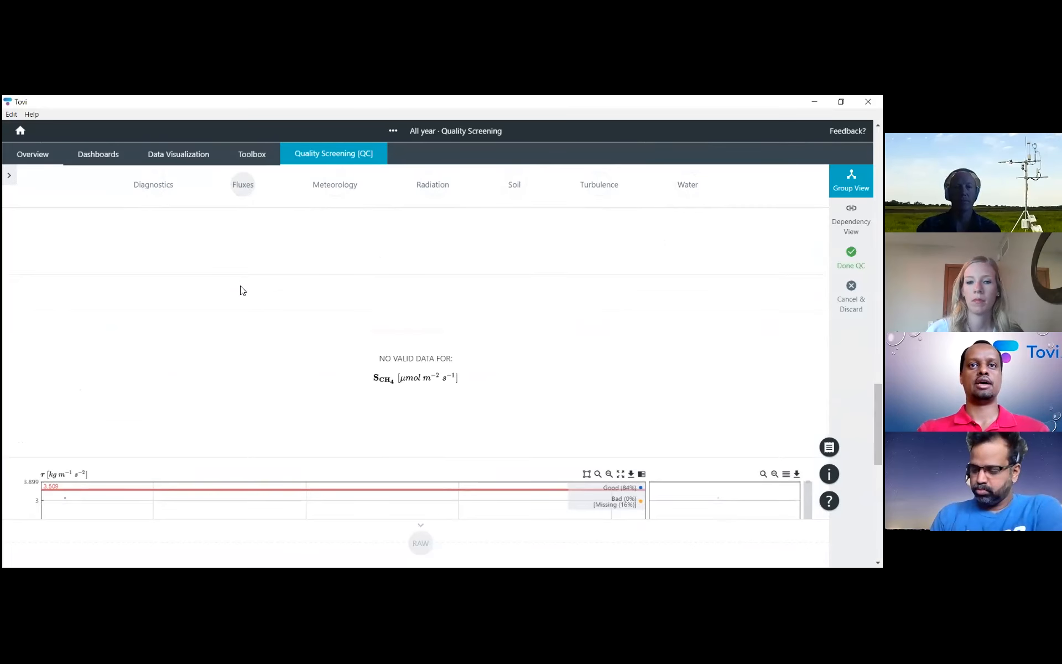
pyautogui.scroll(-2, 242, 290)
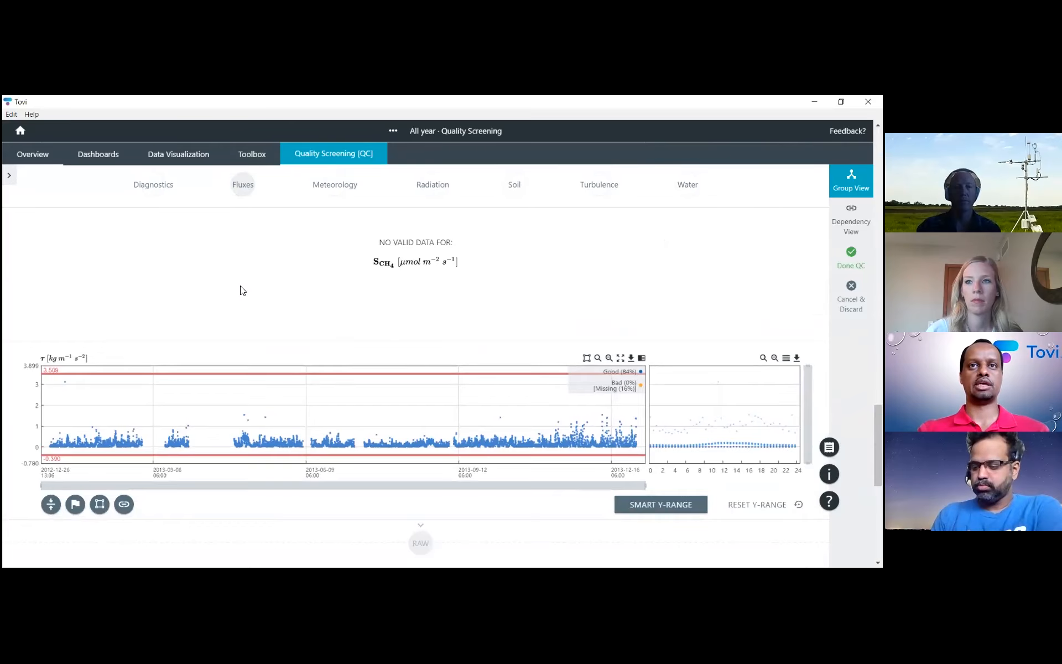
pyautogui.scroll(-2, 242, 291)
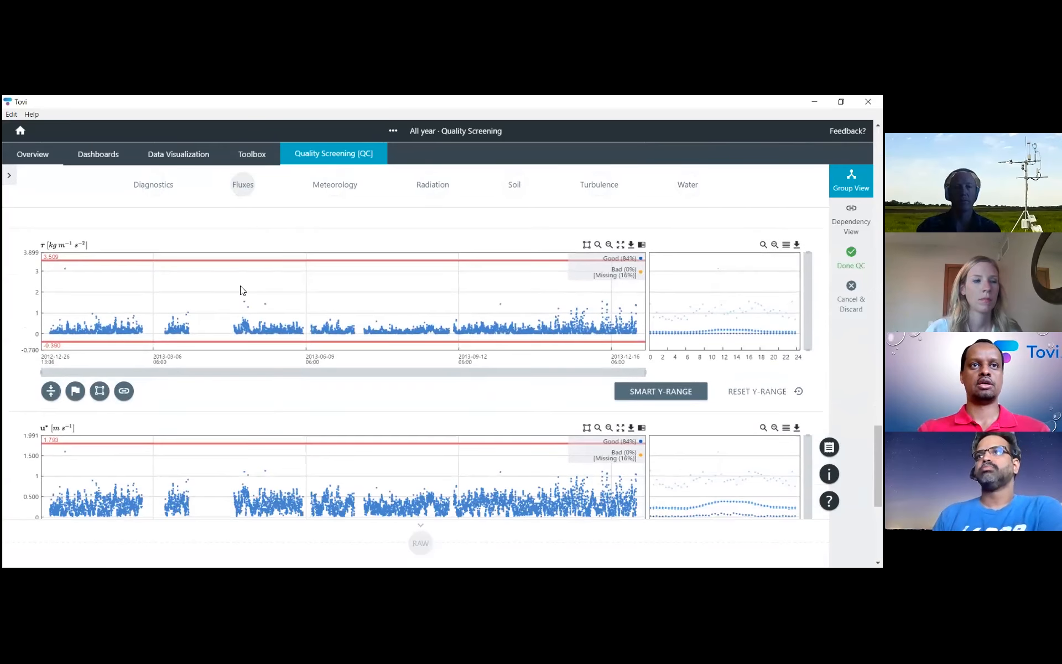
pyautogui.scroll(-2, 241, 288)
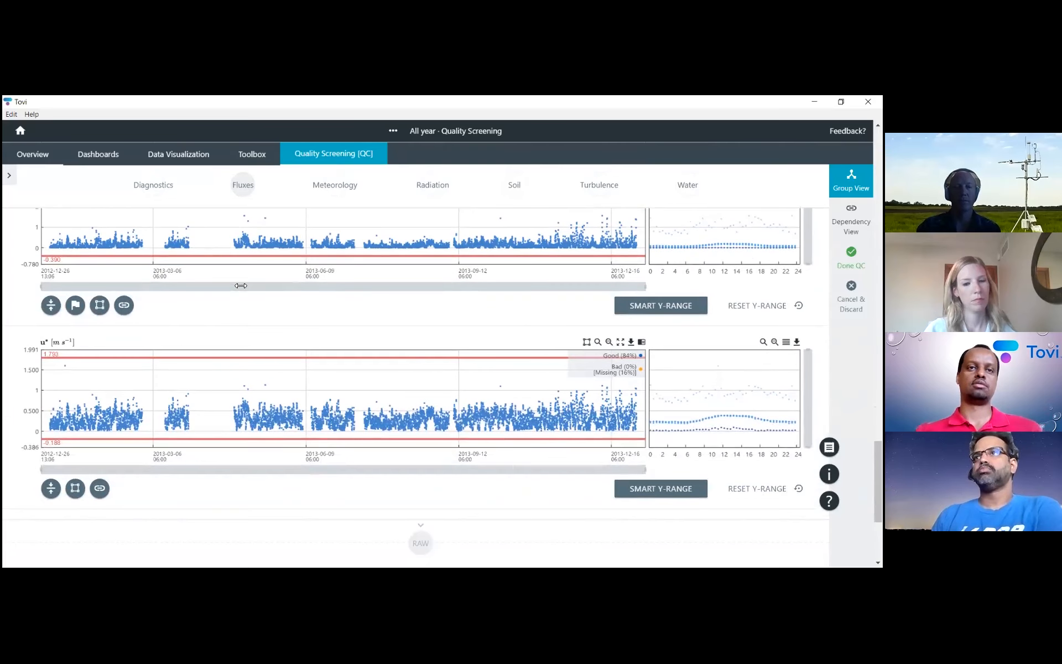
pyautogui.scroll(-4, 241, 285)
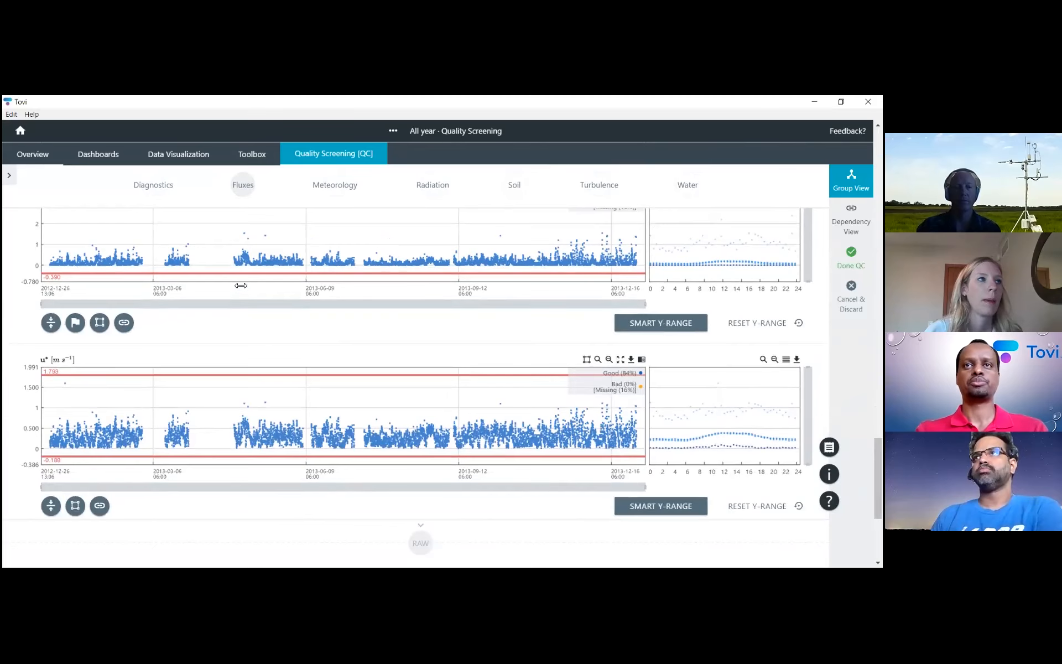
pyautogui.scroll(-8, 241, 290)
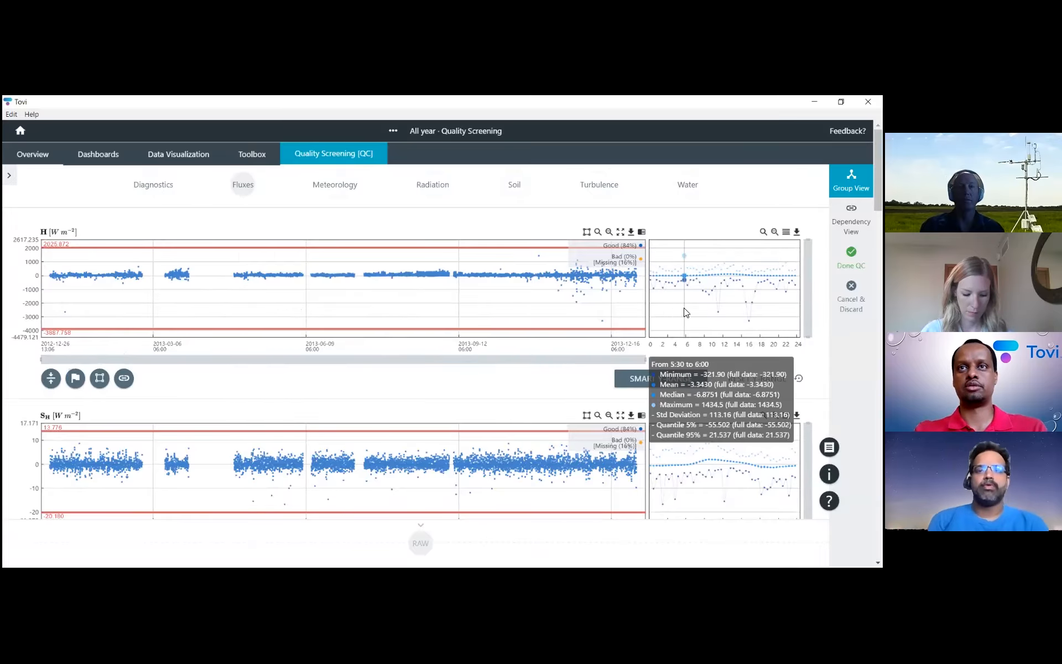
# Step: Enlarge the sensible heat flux (H) time series plot and collapse the RAW workflow strip beneath the plots
pyautogui.click(620, 232)
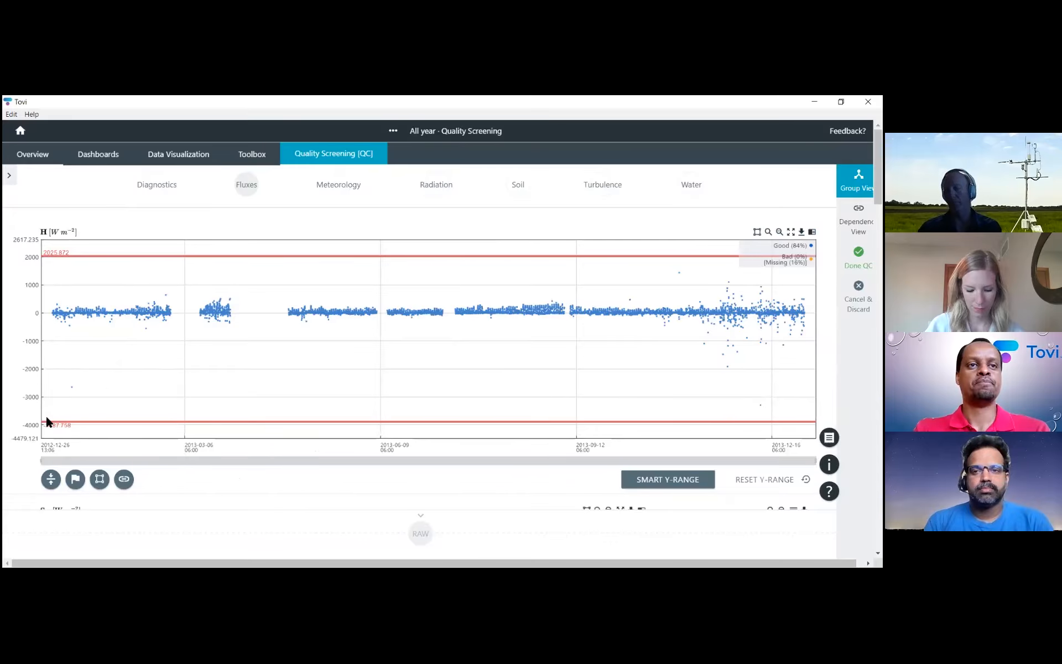
pyautogui.scroll(-2, 46, 420)
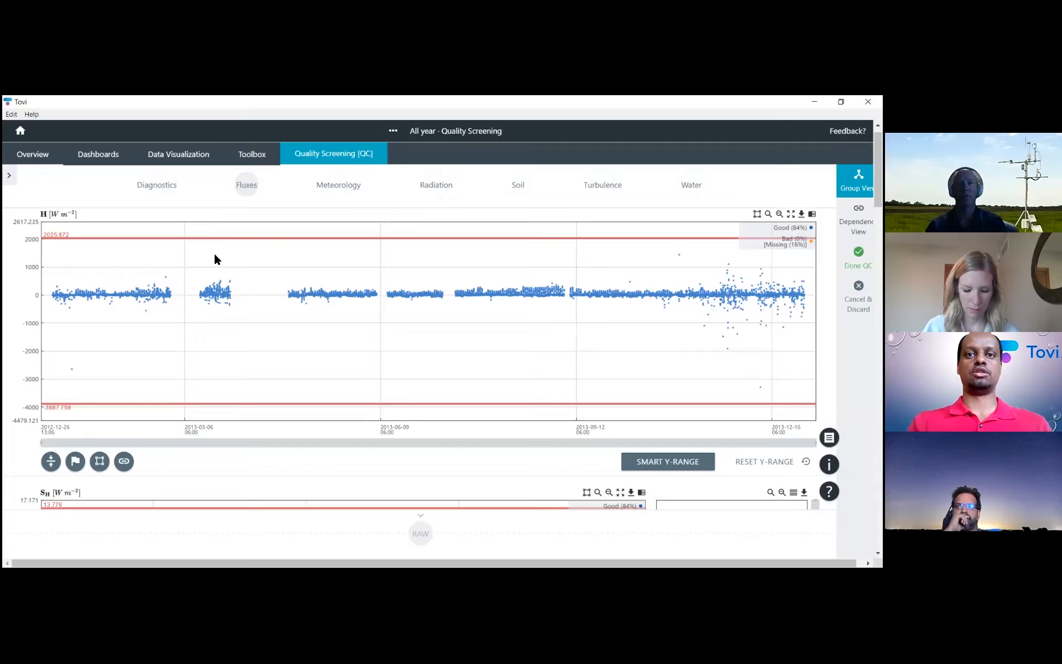
pyautogui.click(419, 516)
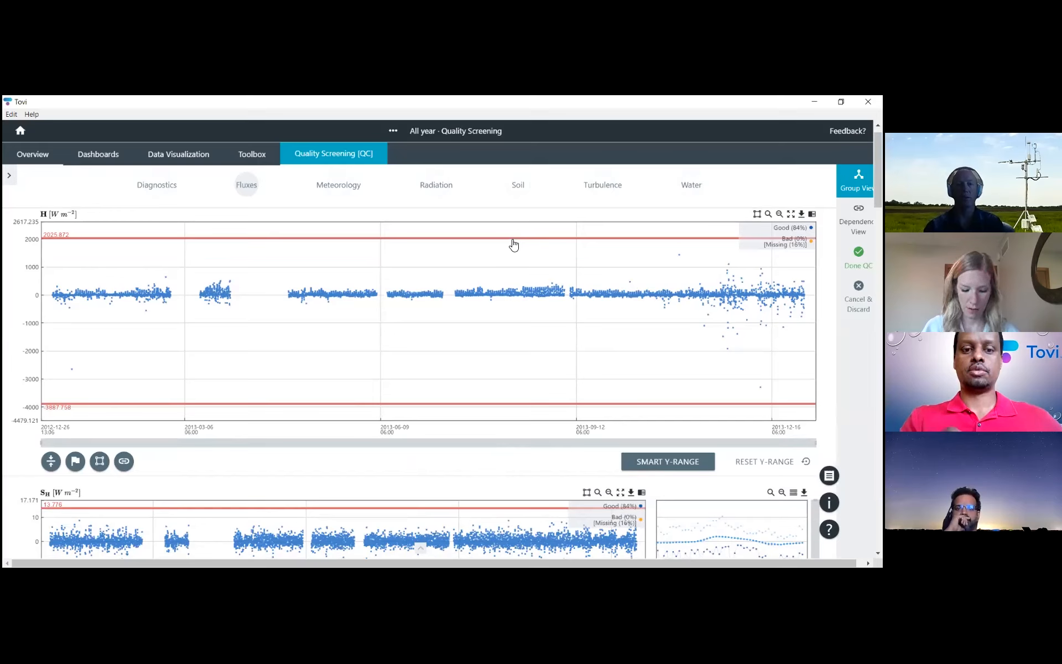
# Step: Tighten the H plot's limit lines by hand to an upper limit of about 1259 and a lower limit of about -889
pyautogui.moveTo(513, 244); pyautogui.dragTo(507, 265)
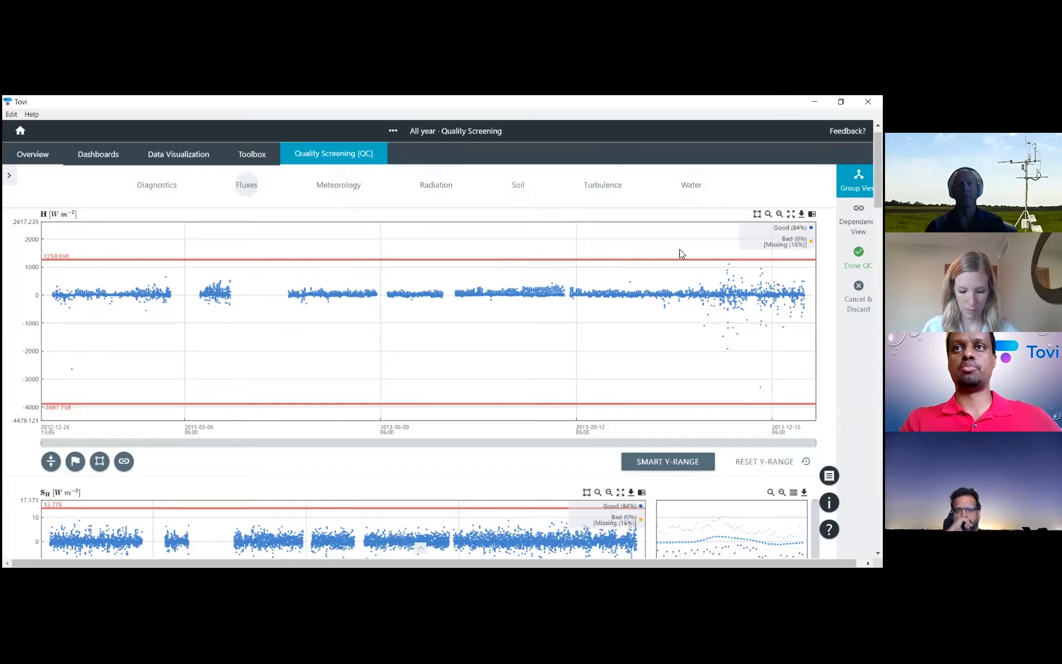
pyautogui.moveTo(692, 260)
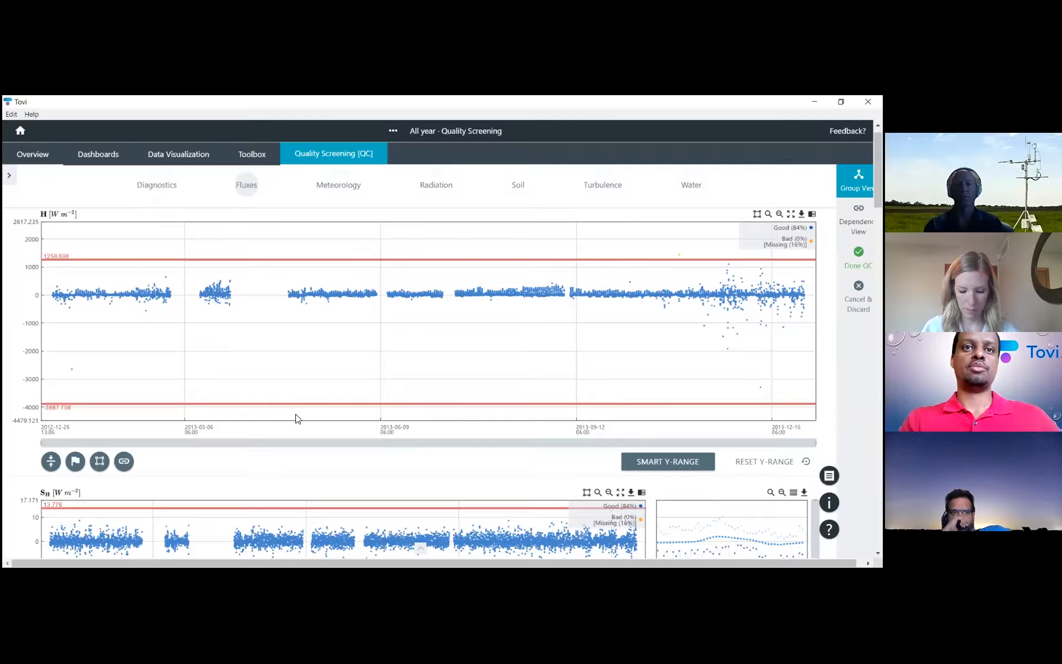
pyautogui.moveTo(306, 409); pyautogui.dragTo(300, 325)
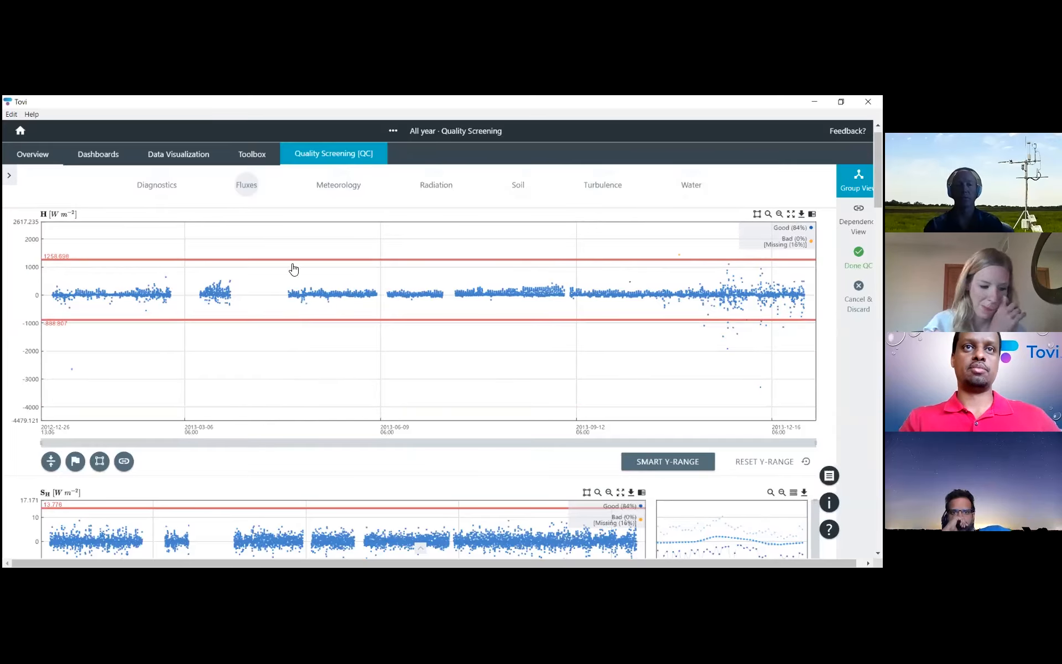
# Step: Set the H data range to a minimum of -200 and a maximum of 800
pyautogui.click(51, 462)
pyautogui.scroll(-1, 55, 464)
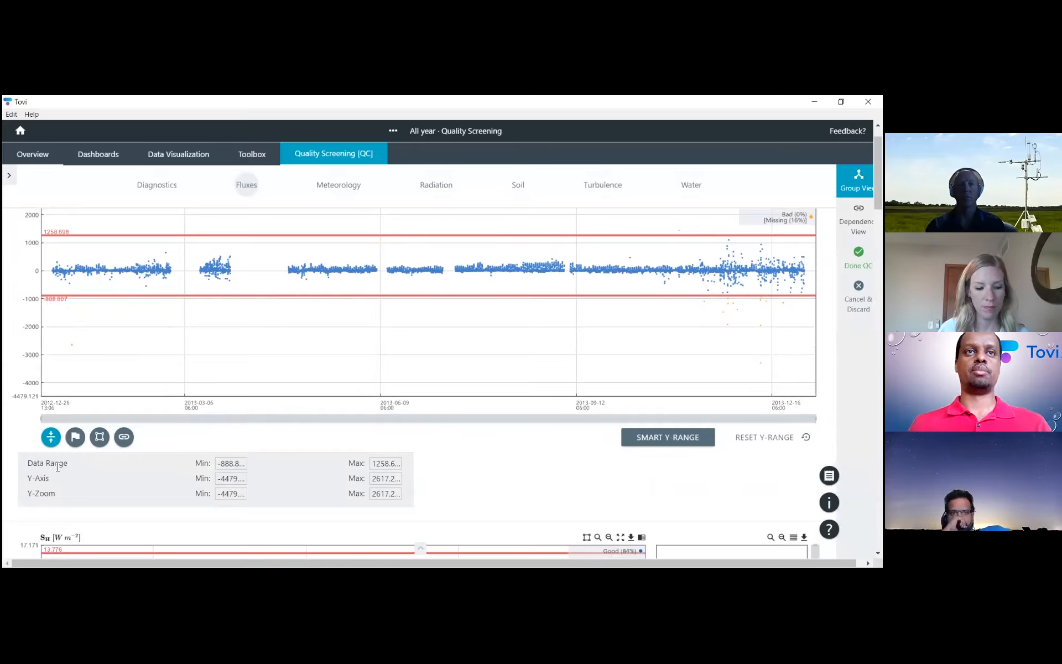
pyautogui.click(231, 463)
pyautogui.write('-200')
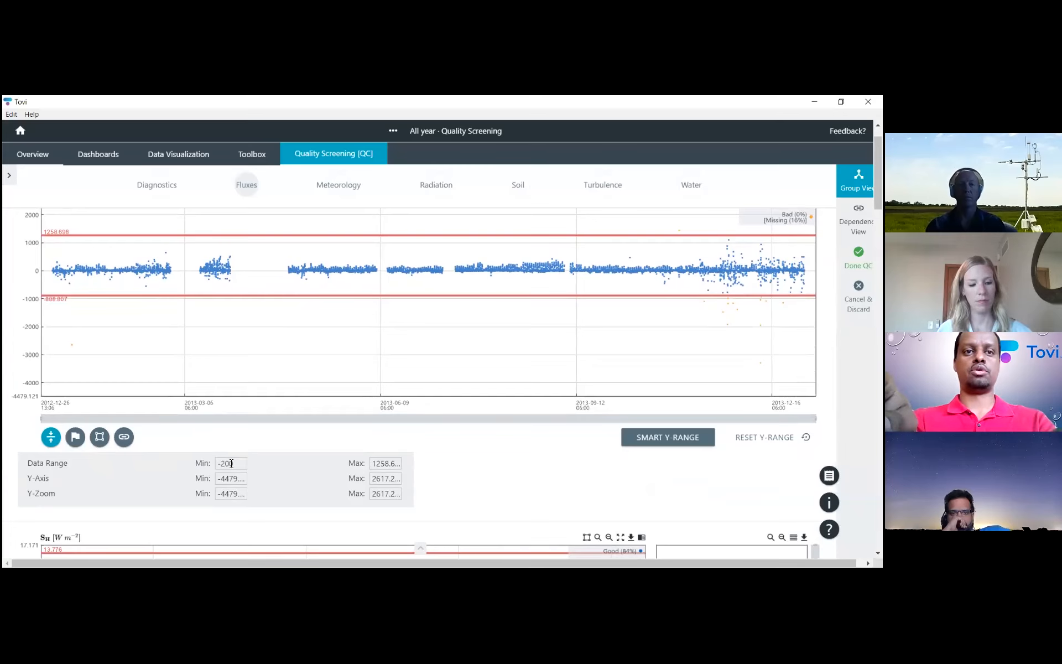
pyautogui.press('Tab')
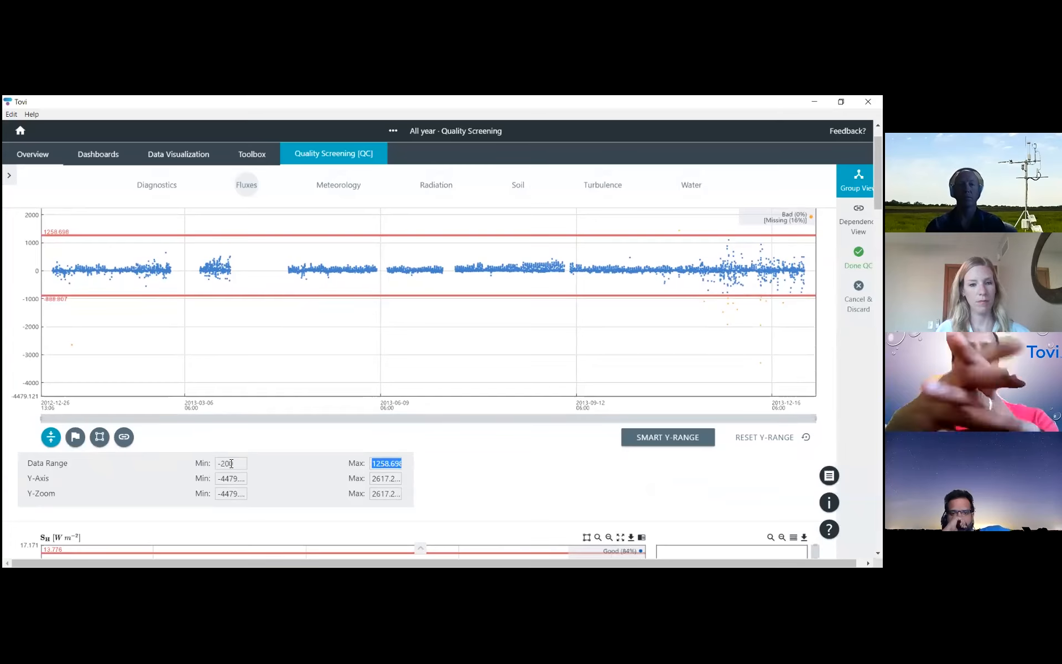
pyautogui.write('800')
pyautogui.press('Tab')
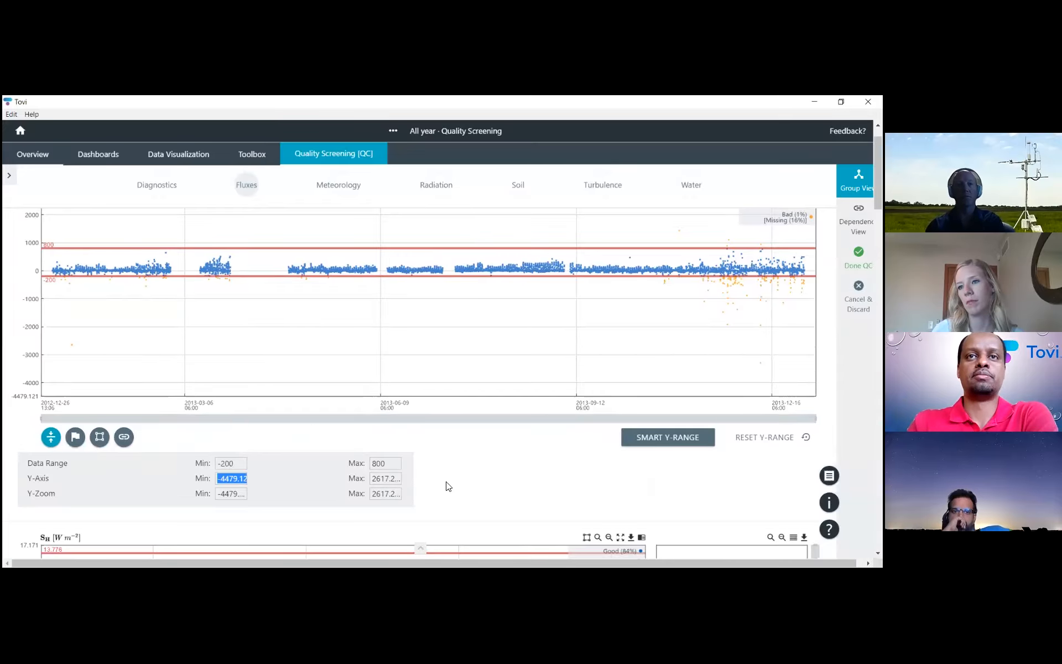
# Step: Set the H plot's Y-axis to a minimum of -1000 and a maximum of 1200, and close the range settings
pyautogui.scroll(1, 461, 474)
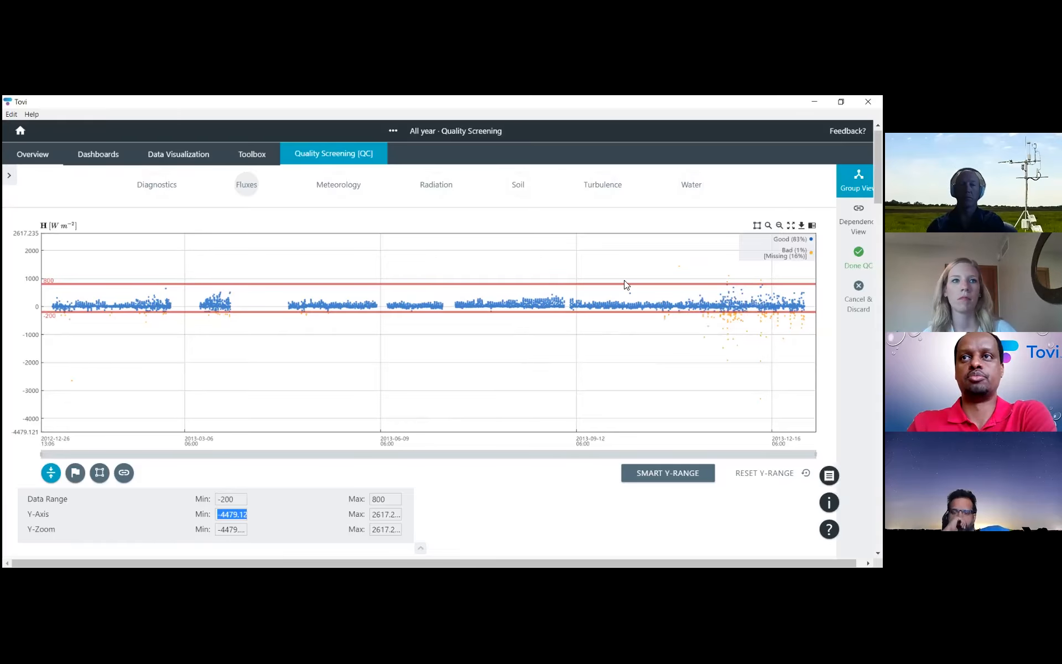
pyautogui.scroll(-1, 345, 393)
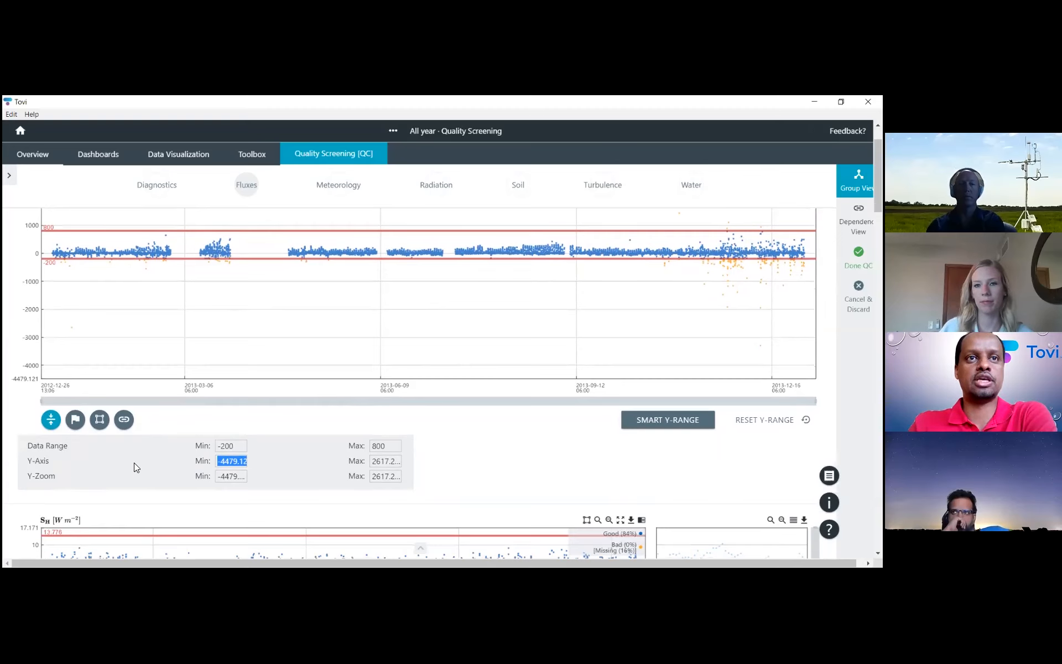
pyautogui.scroll(1, 133, 464)
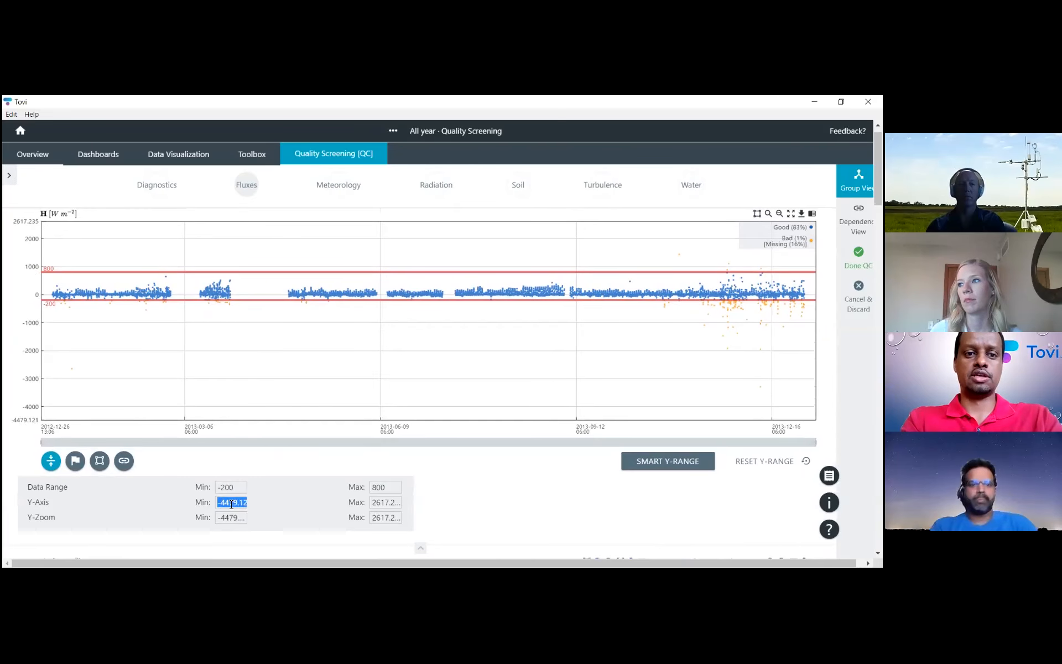
pyautogui.write('-1000')
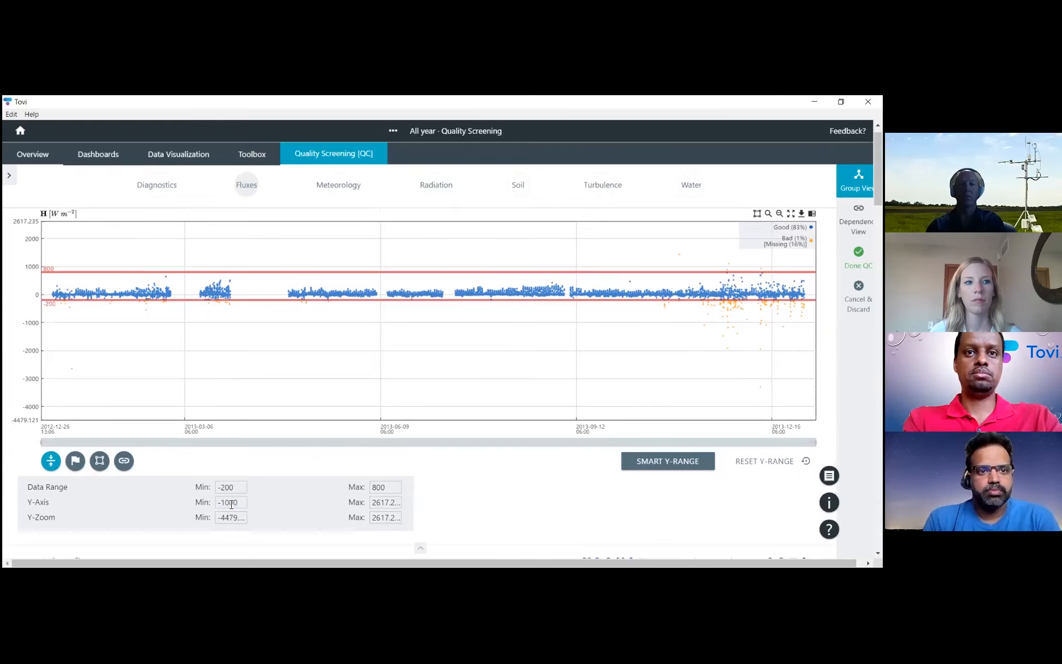
pyautogui.press('Tab')
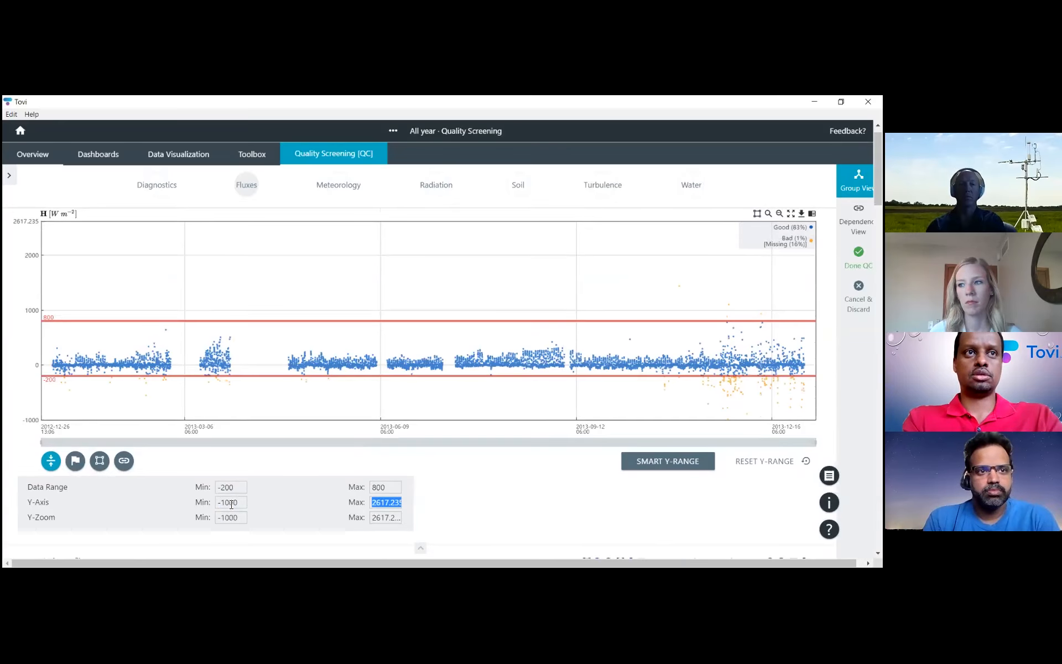
pyautogui.write('1200')
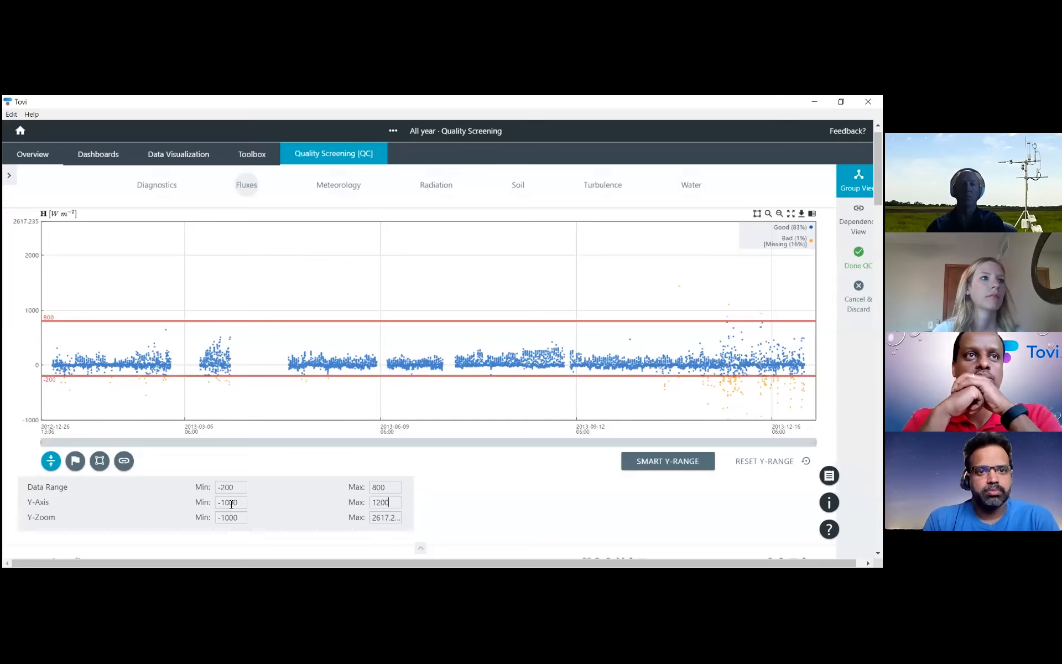
pyautogui.press('Tab')
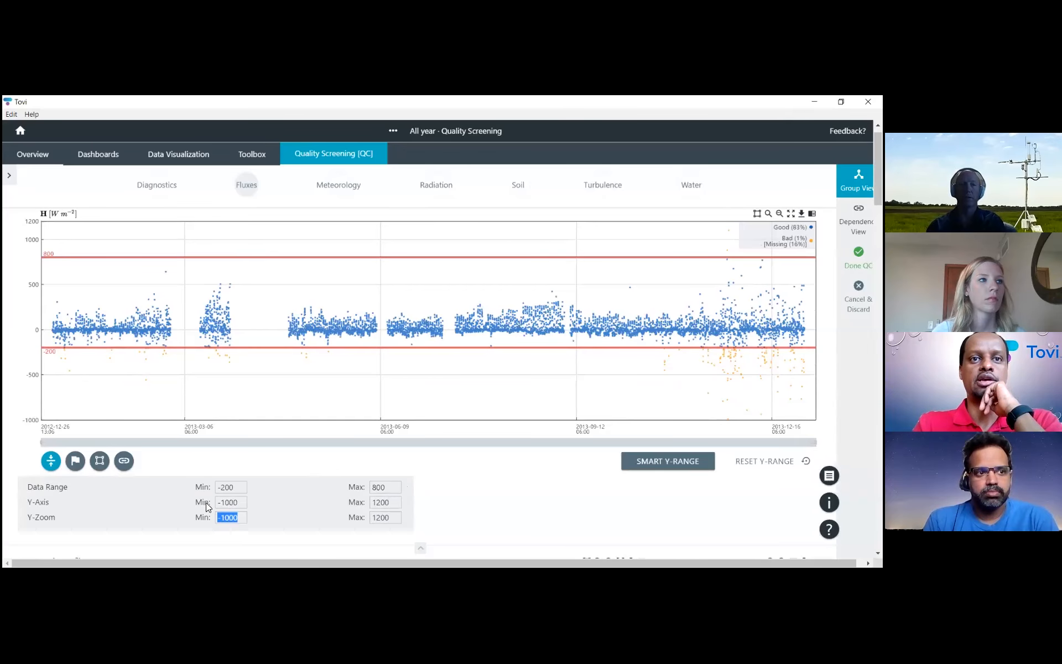
pyautogui.click(52, 468)
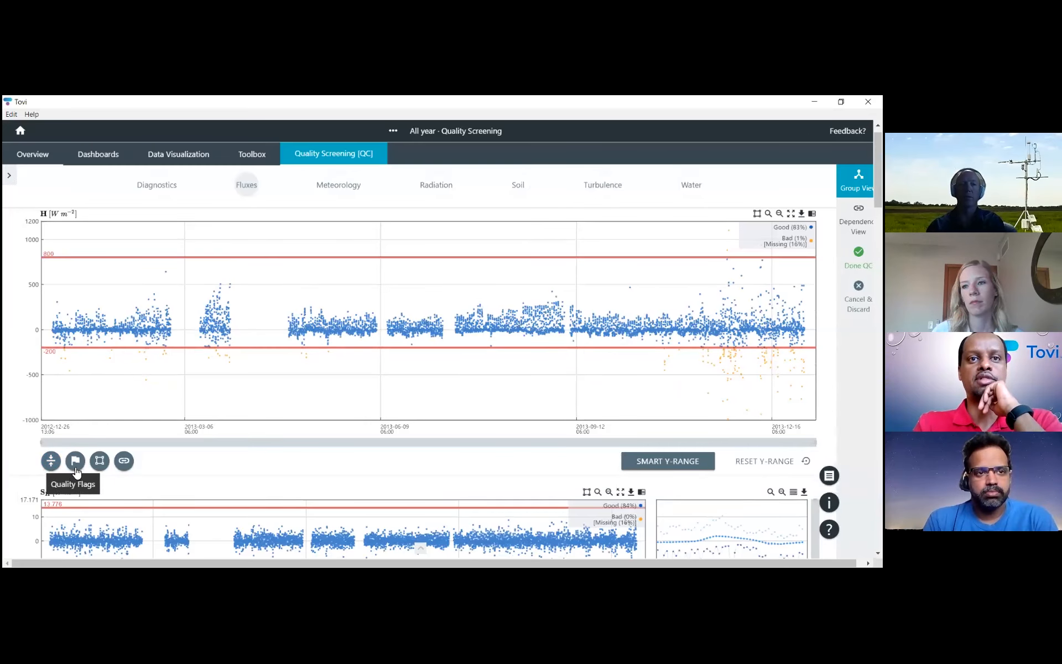
# Step: Reduce the upper Foken flag limit for H to the middle level, and return the plot to normal size beside its daily-pattern chart
pyautogui.click(76, 469)
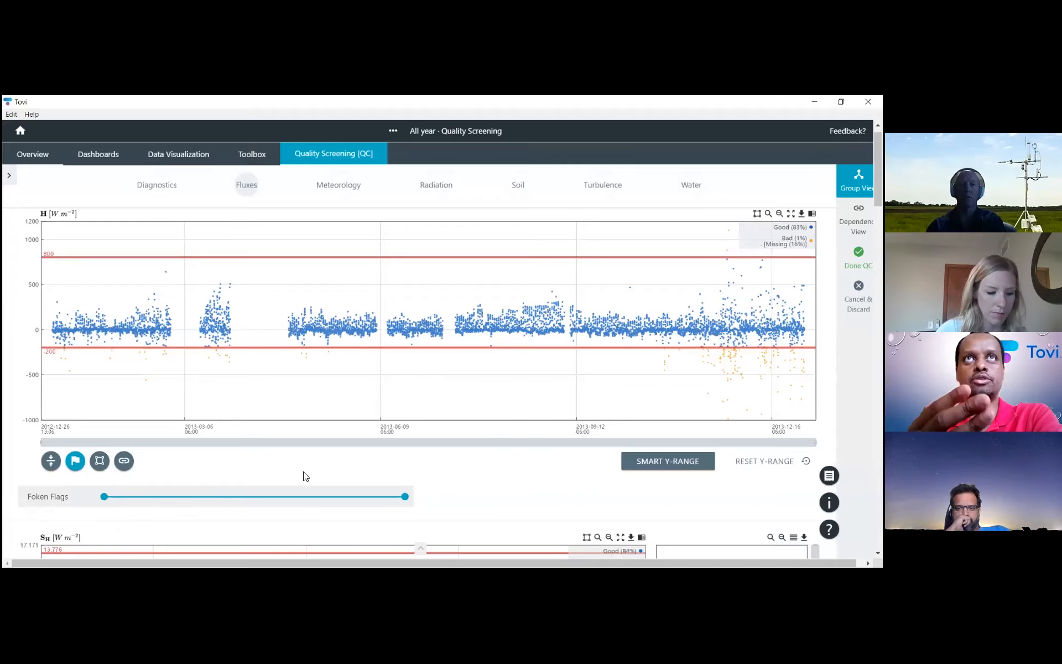
pyautogui.click(407, 501)
pyautogui.moveTo(406, 501); pyautogui.dragTo(306, 506)
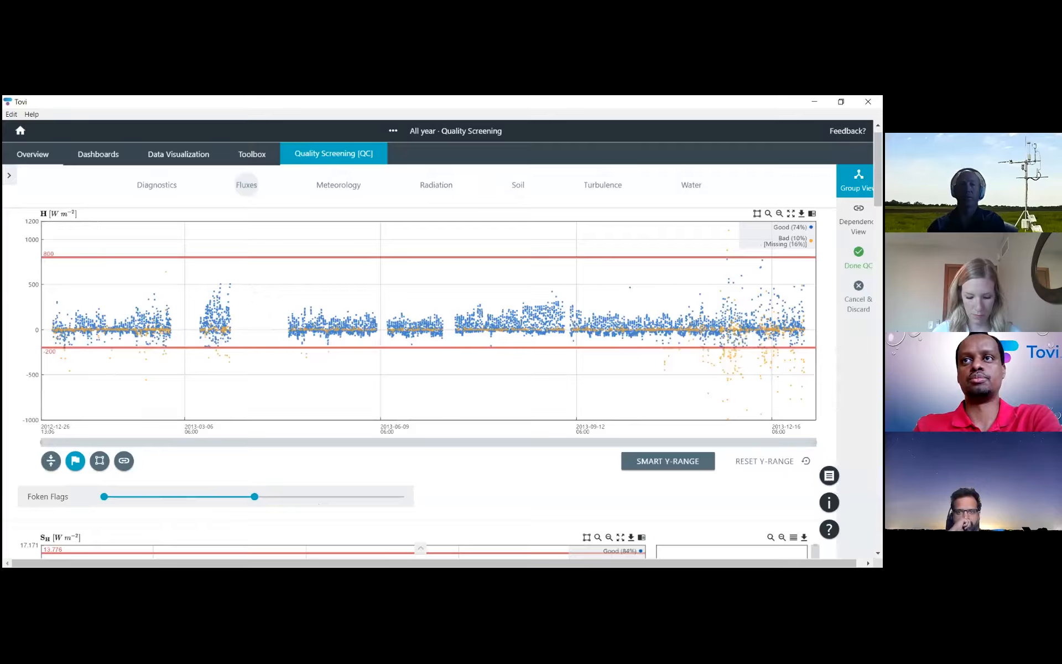
pyautogui.moveTo(769, 238)
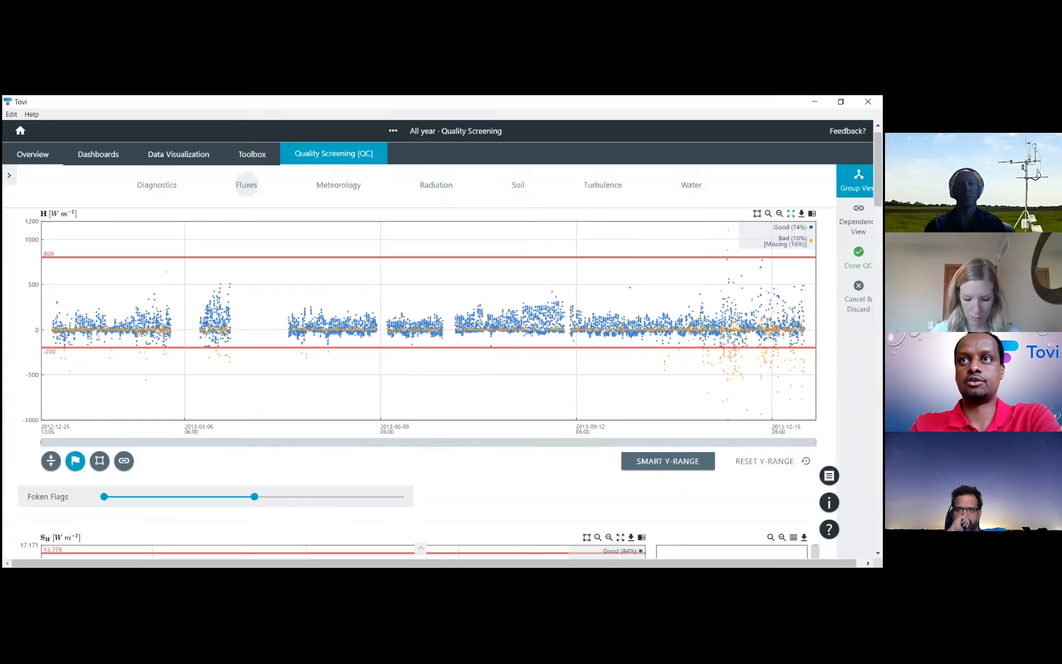
pyautogui.click(790, 214)
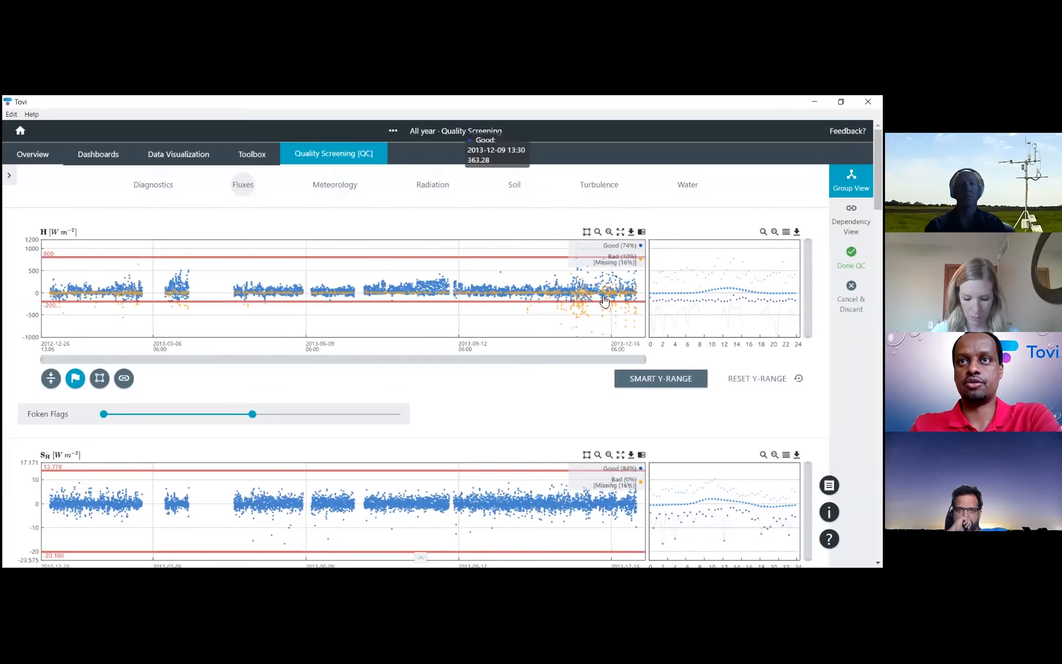
pyautogui.moveTo(667, 316)
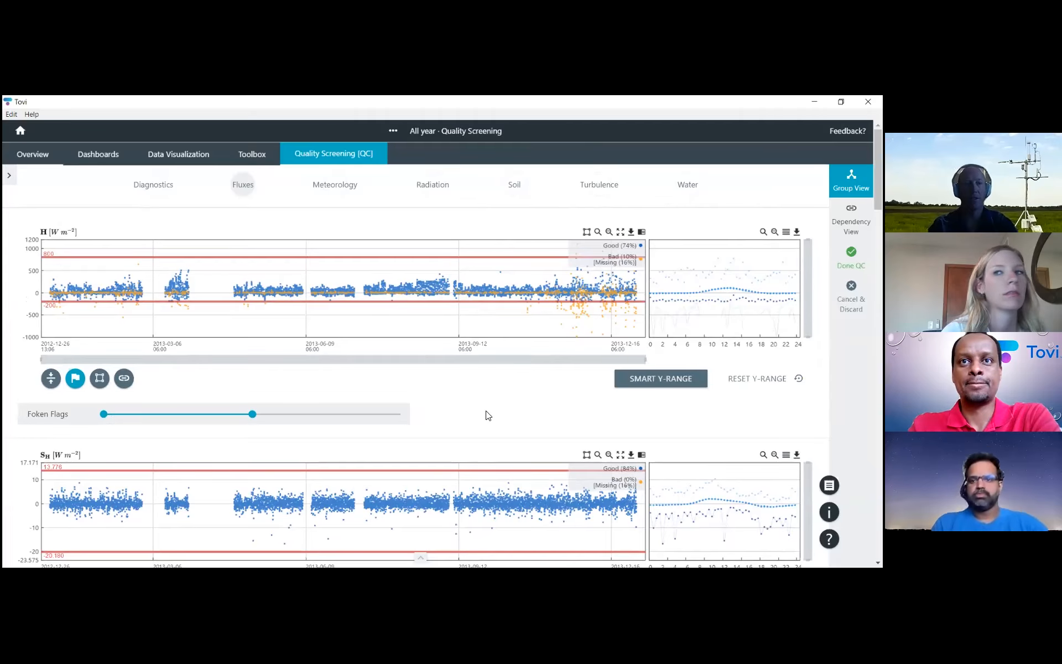
# Step: Close H's flag settings, reduce the upper Foken flag limit for LE to the middle level, and close its flag settings
pyautogui.click(76, 382)
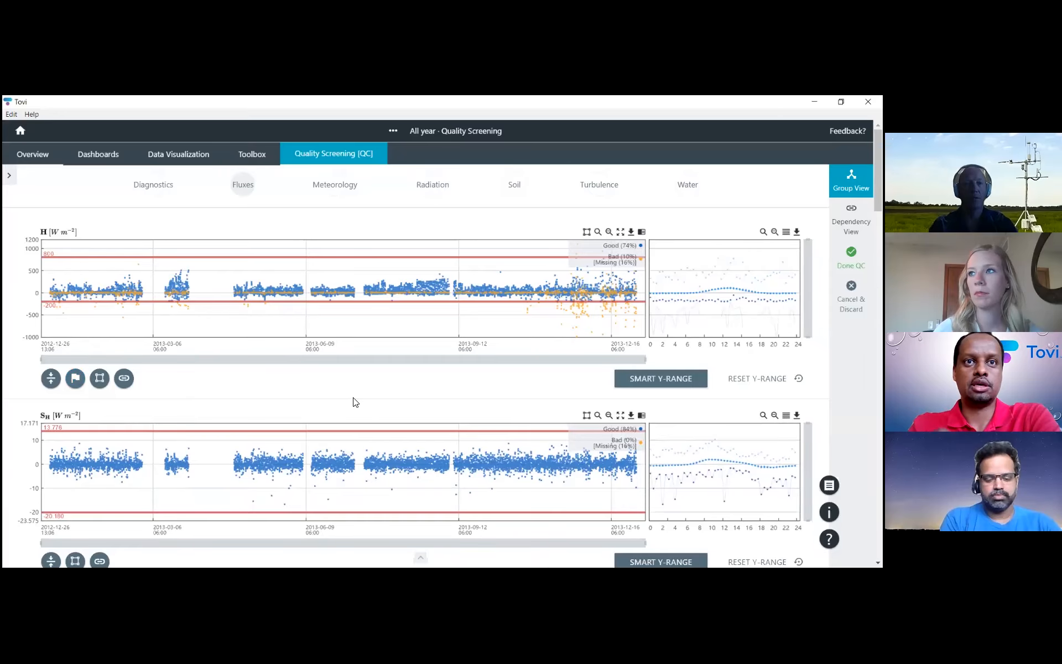
pyautogui.scroll(-1, 354, 402)
pyautogui.scroll(-3, 354, 402)
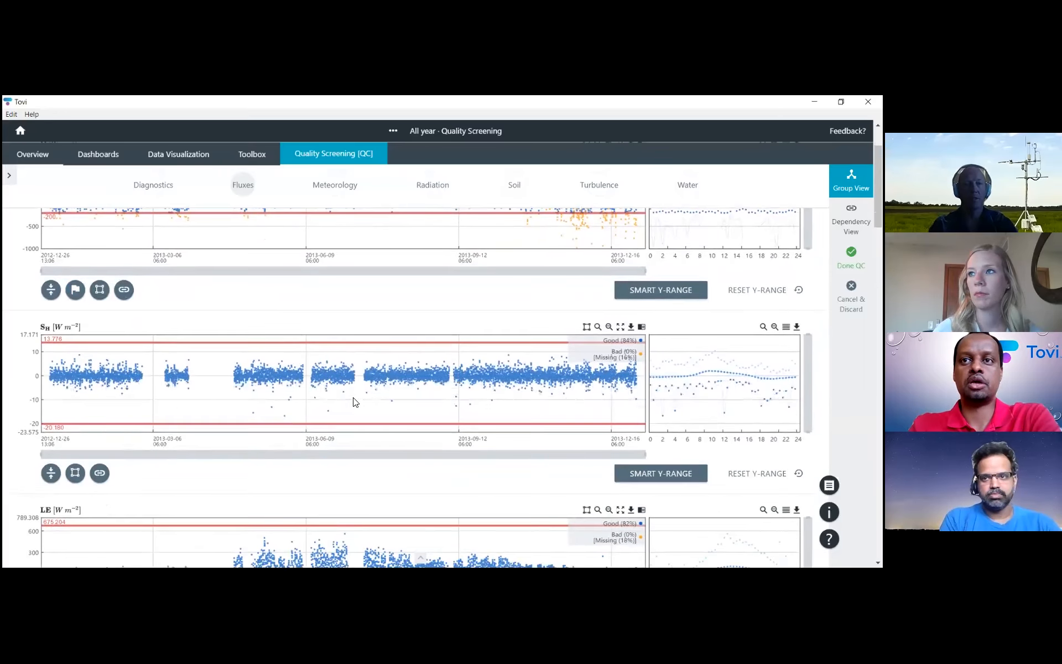
pyautogui.scroll(-1, 354, 399)
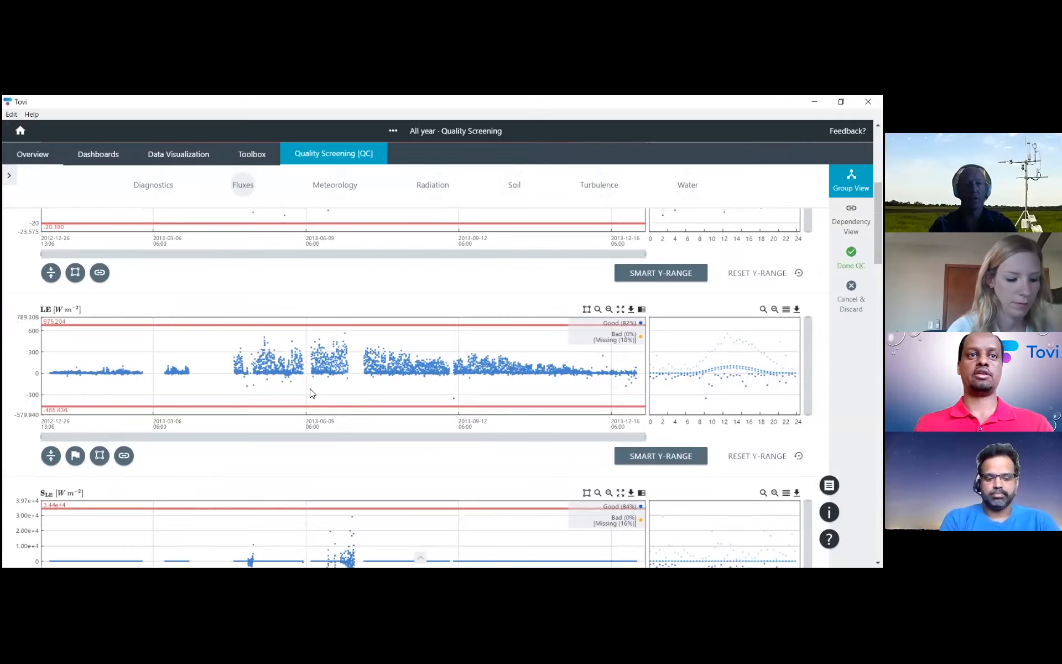
pyautogui.scroll(-1, 310, 392)
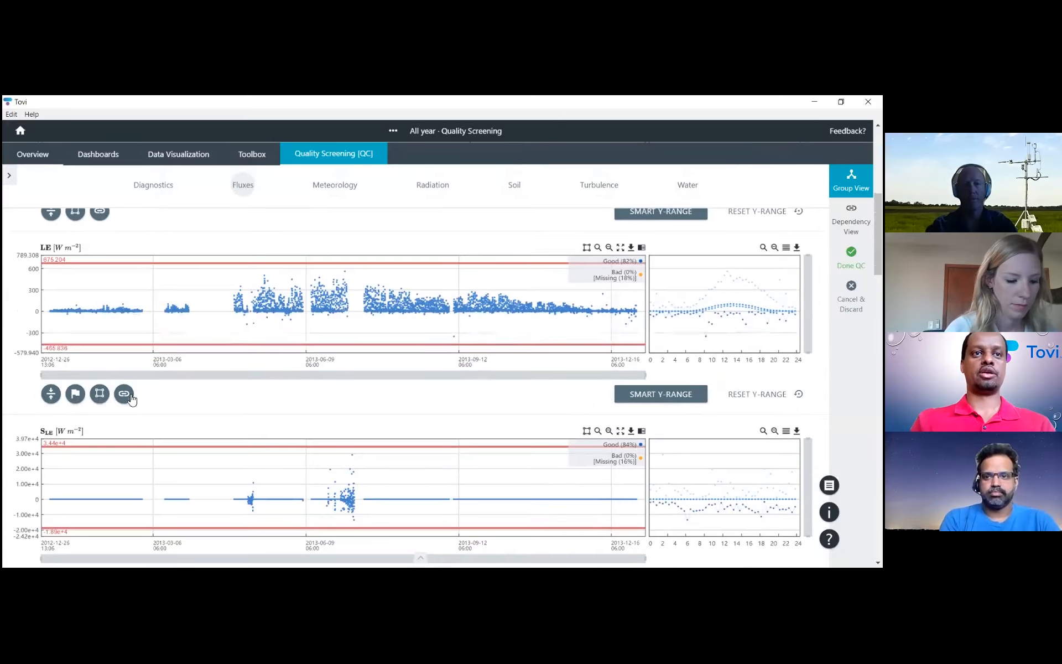
pyautogui.click(76, 395)
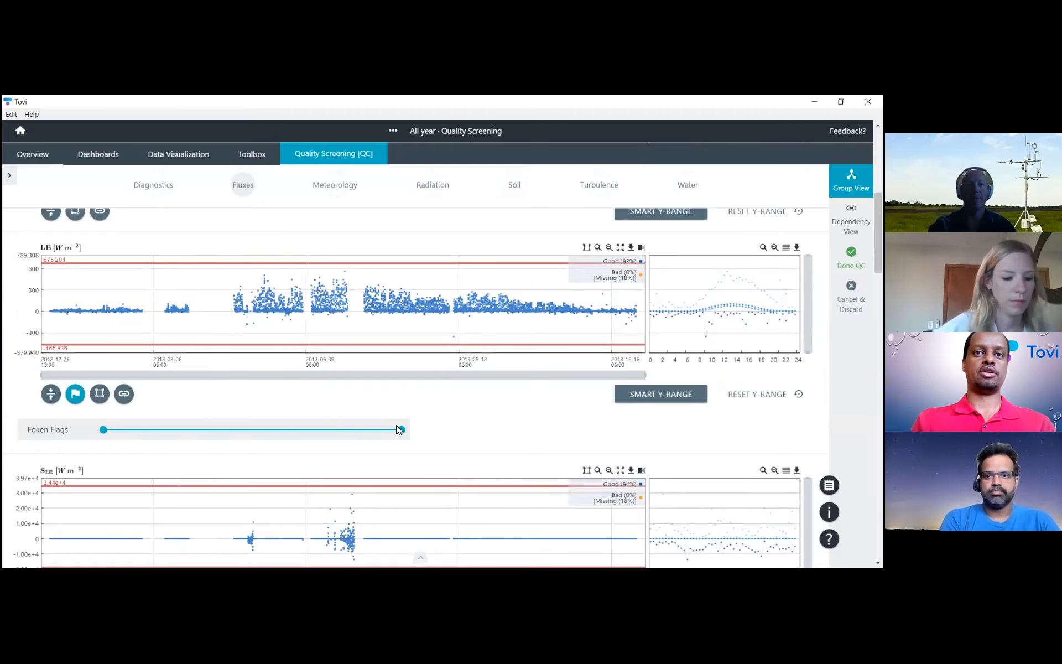
pyautogui.moveTo(401, 429); pyautogui.dragTo(252, 430)
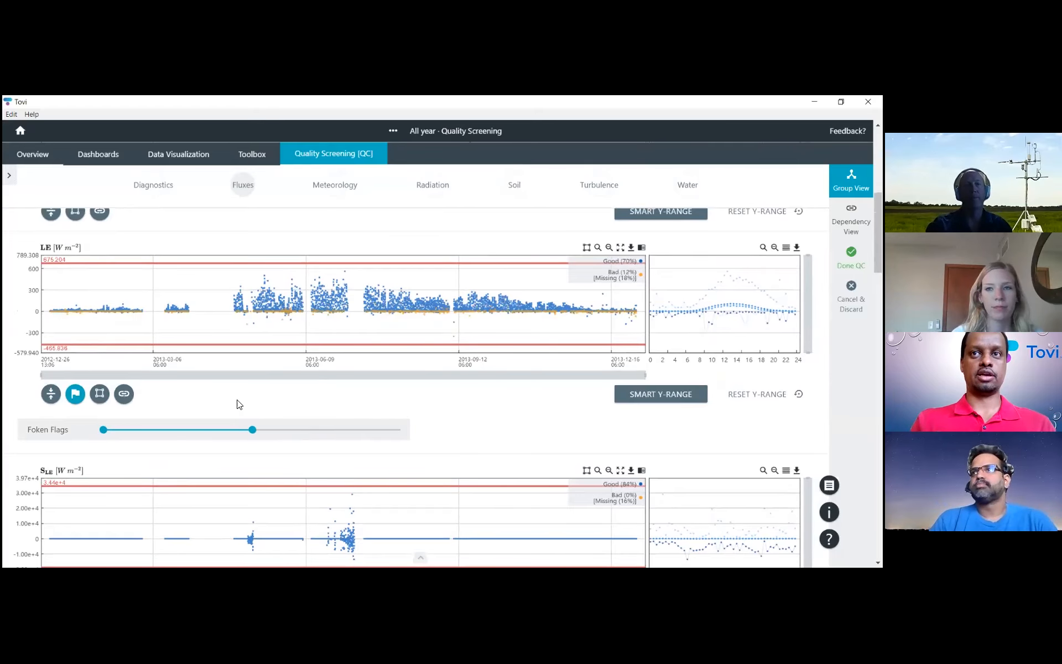
pyautogui.click(73, 404)
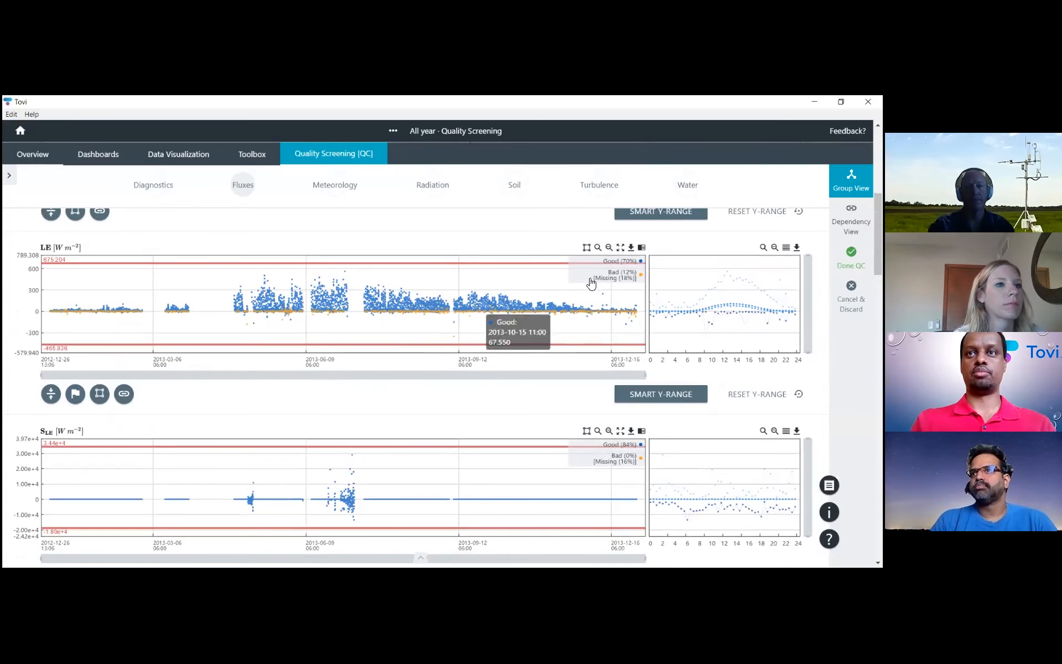
# Step: Set the LE data range to a minimum of -50 and a maximum of 800, and close the range settings
pyautogui.moveTo(608, 278)
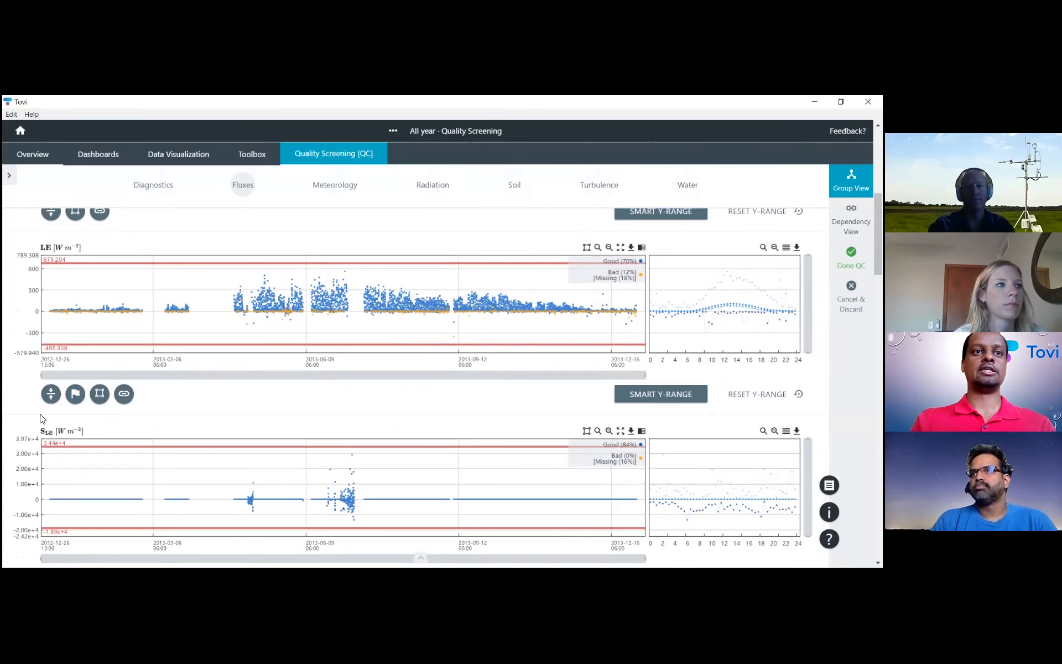
pyautogui.click(51, 394)
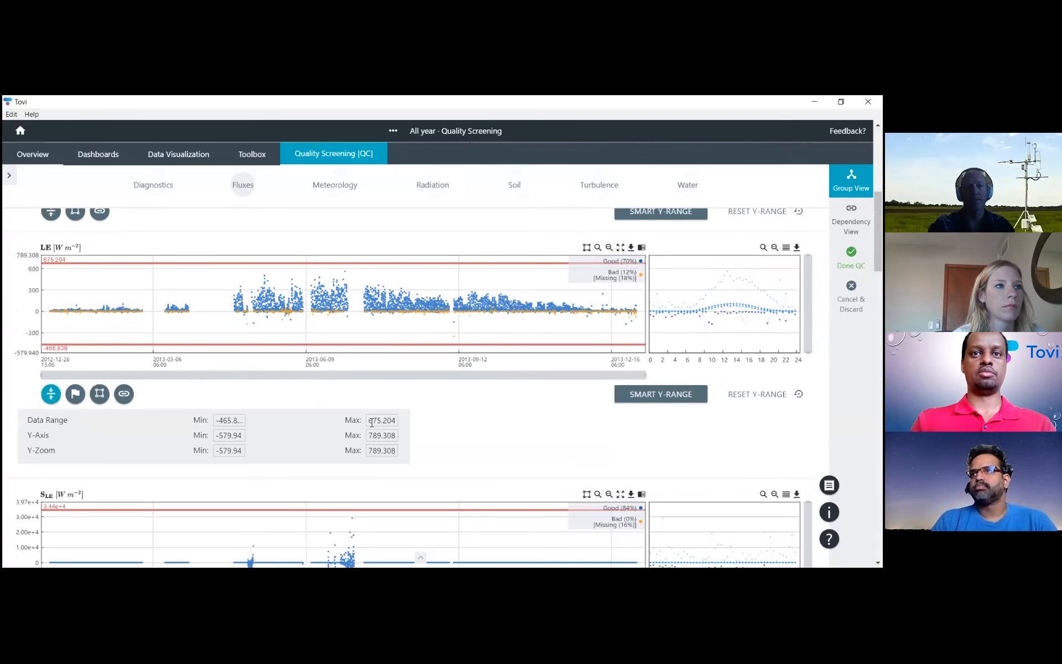
pyautogui.doubleClick(239, 419)
pyautogui.write('-50')
pyautogui.press('Tab')
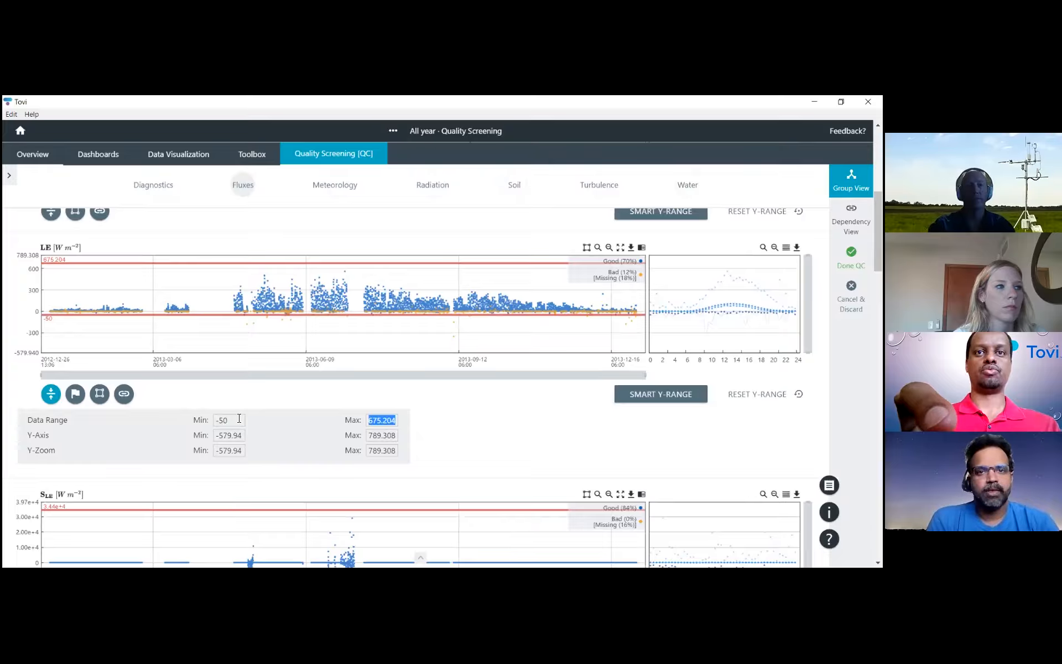
pyautogui.write('800')
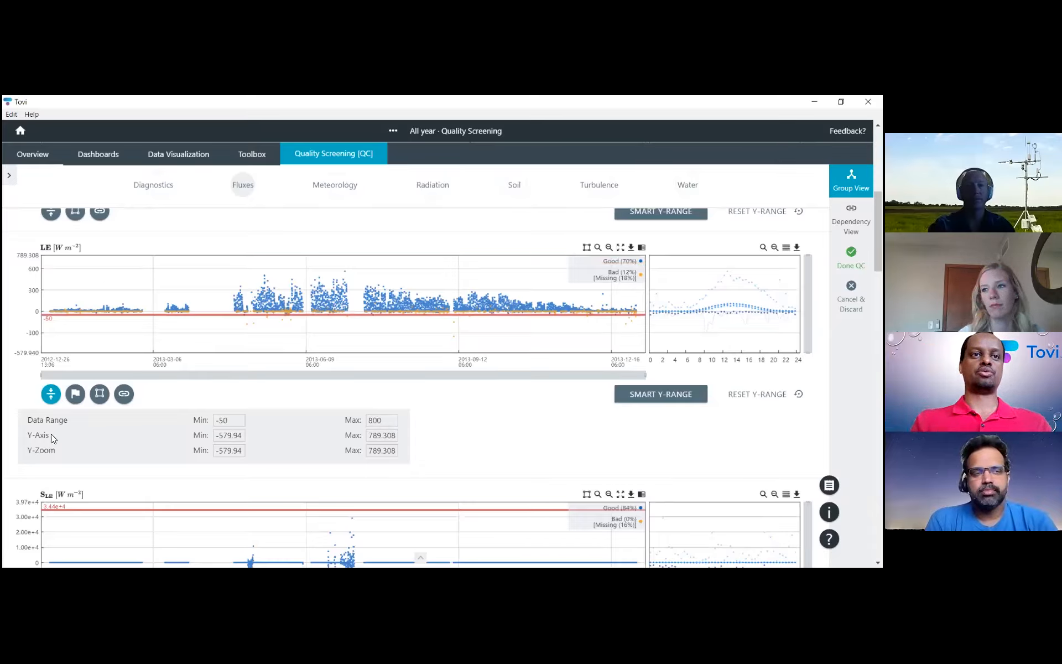
pyautogui.click(51, 402)
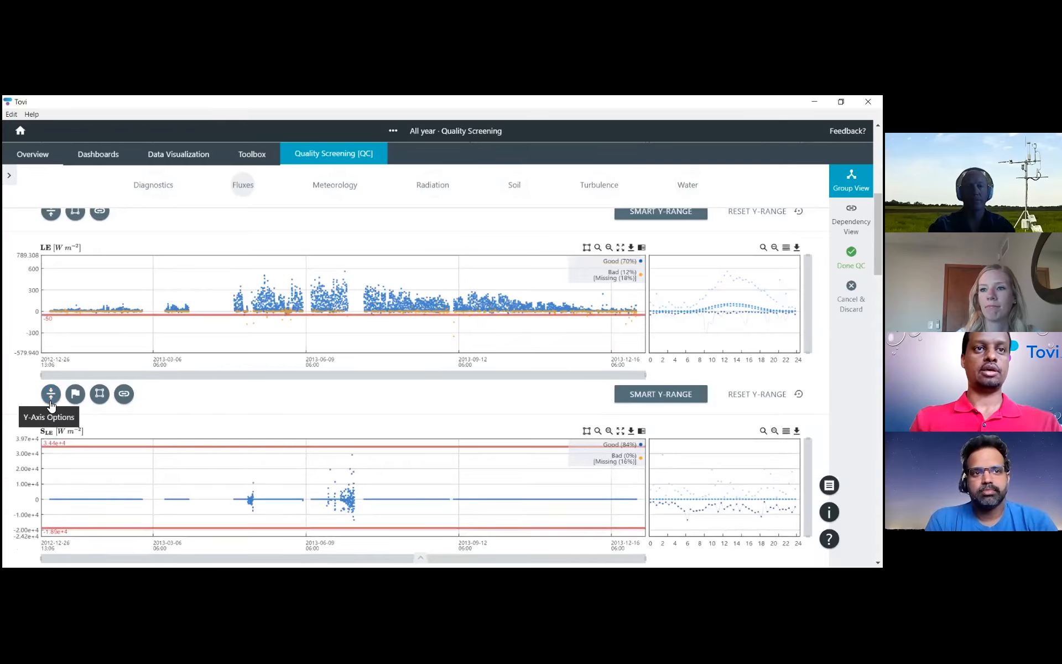
# Step: Reopen the LE range settings and set the plot's Y-axis maximum to 850
pyautogui.click(51, 402)
pyautogui.doubleClick(377, 438)
pyautogui.write('850')
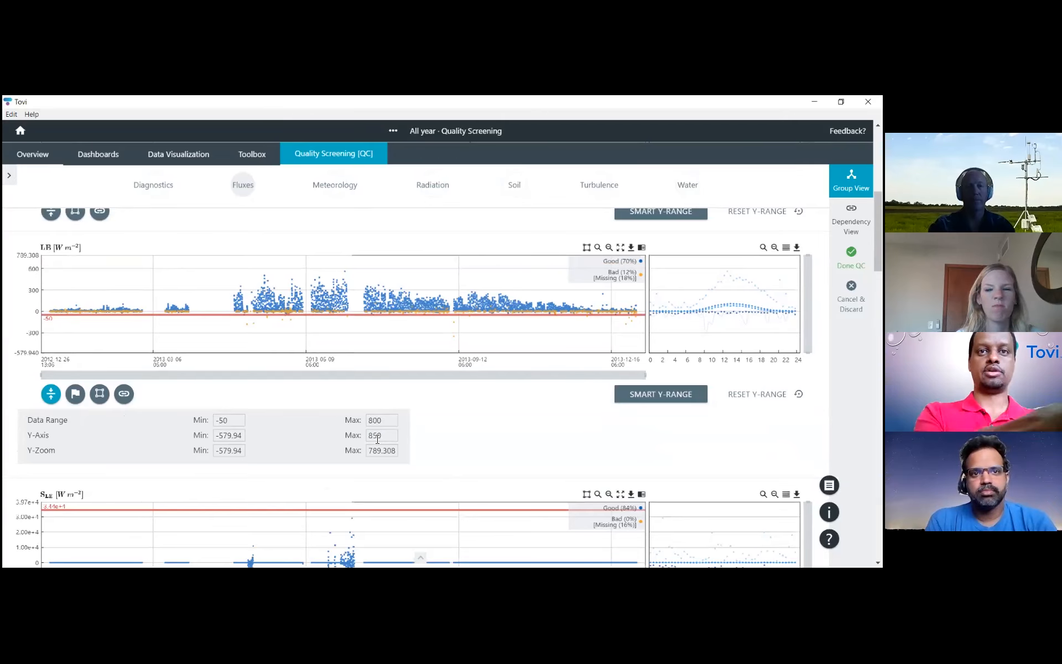
pyautogui.press('Tab')
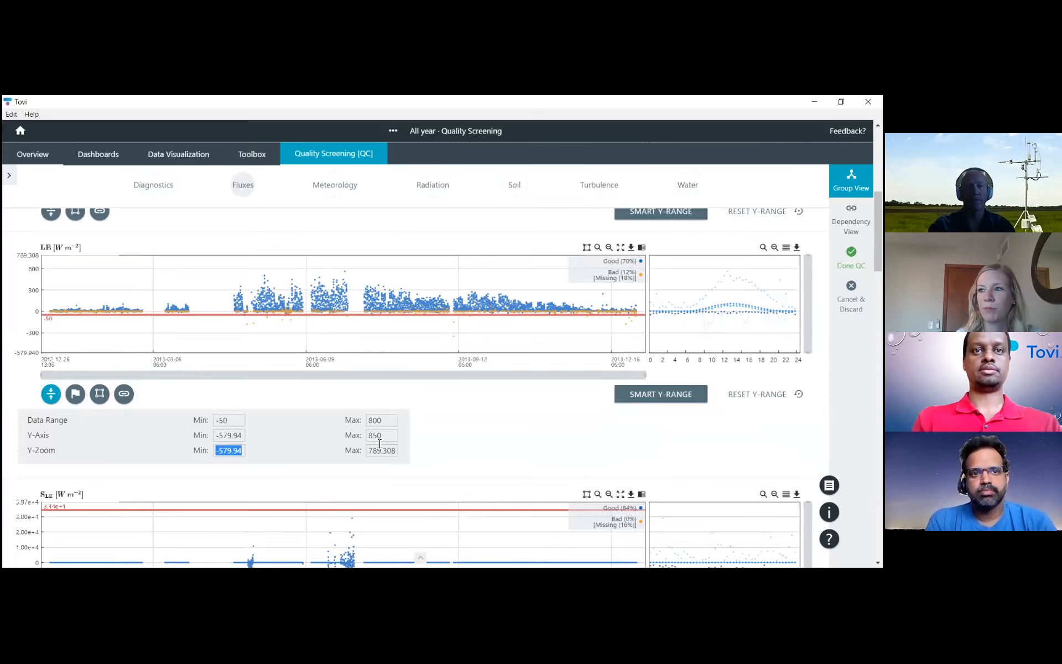
pyautogui.click(385, 452)
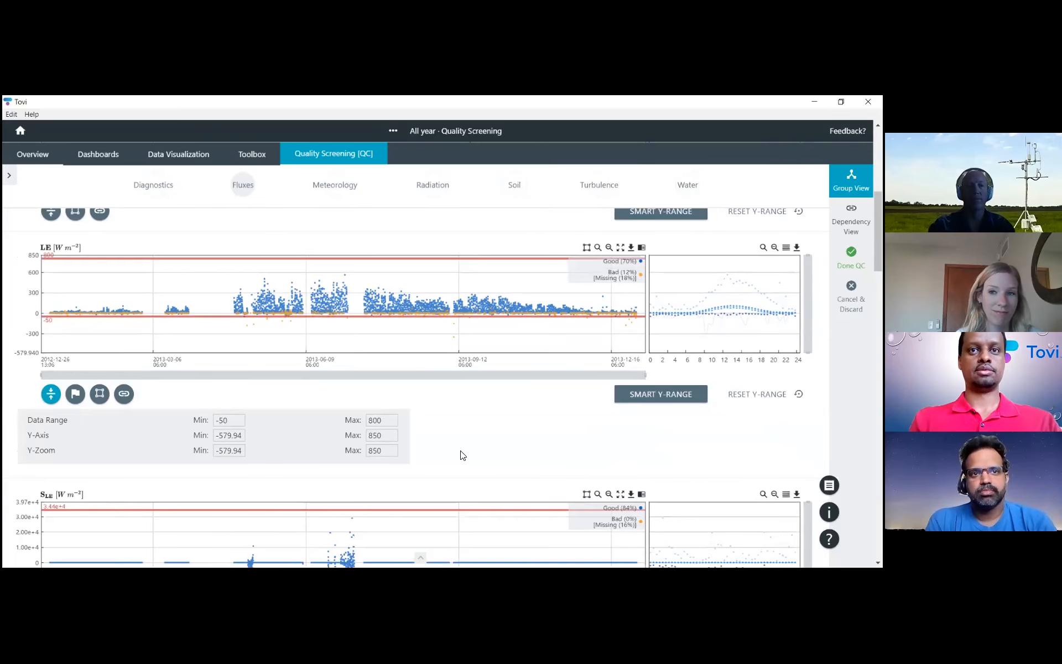
pyautogui.scroll(1, 433, 424)
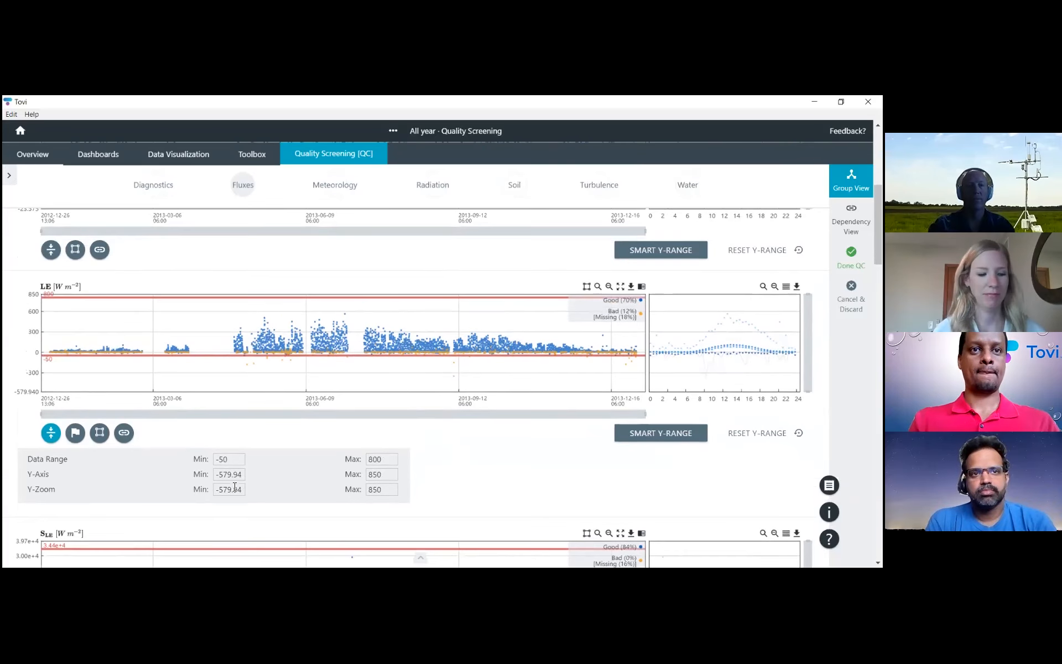
pyautogui.doubleClick(227, 478)
pyautogui.write('100')
pyautogui.press('Tab')
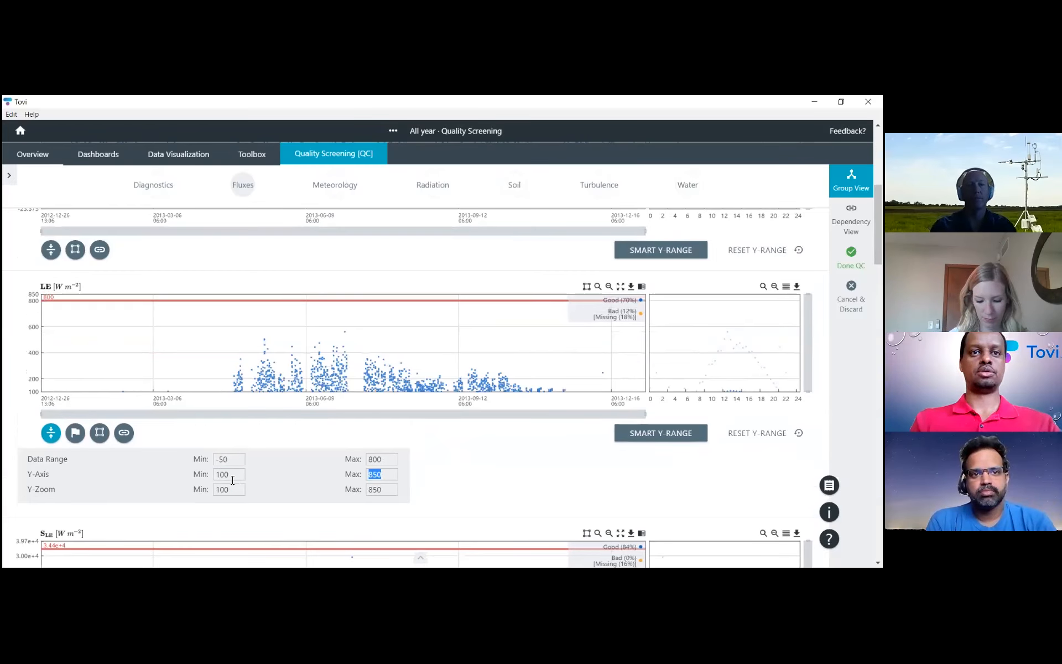
# Step: Set the LE plot's Y-axis minimum to -100 and close the range settings
pyautogui.doubleClick(234, 477)
pyautogui.write('-1')
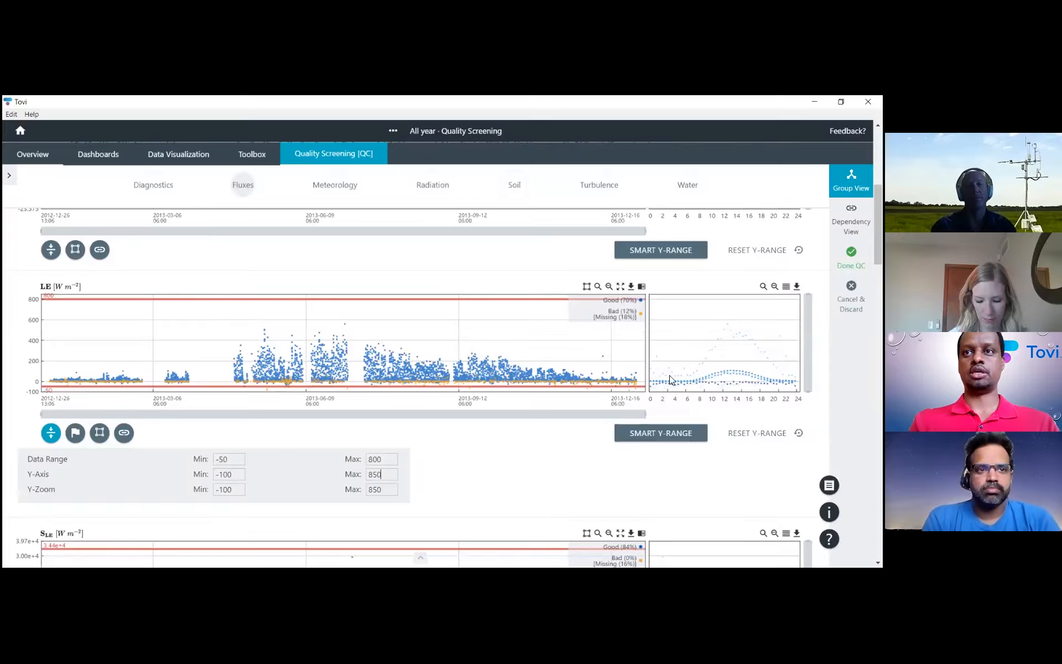
pyautogui.moveTo(751, 375)
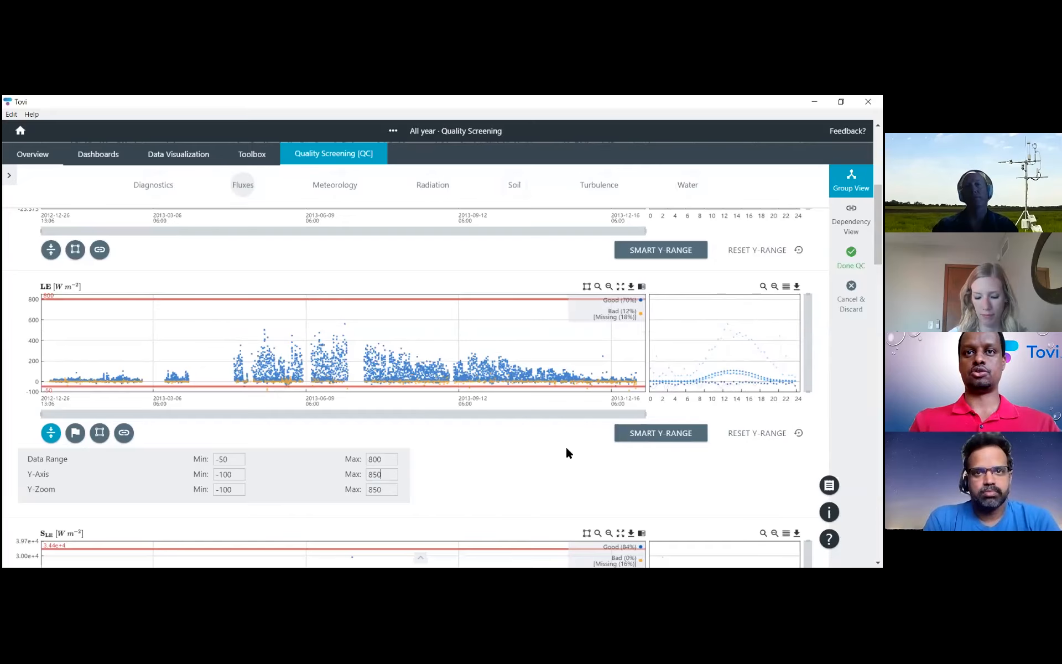
pyautogui.scroll(-1, 499, 465)
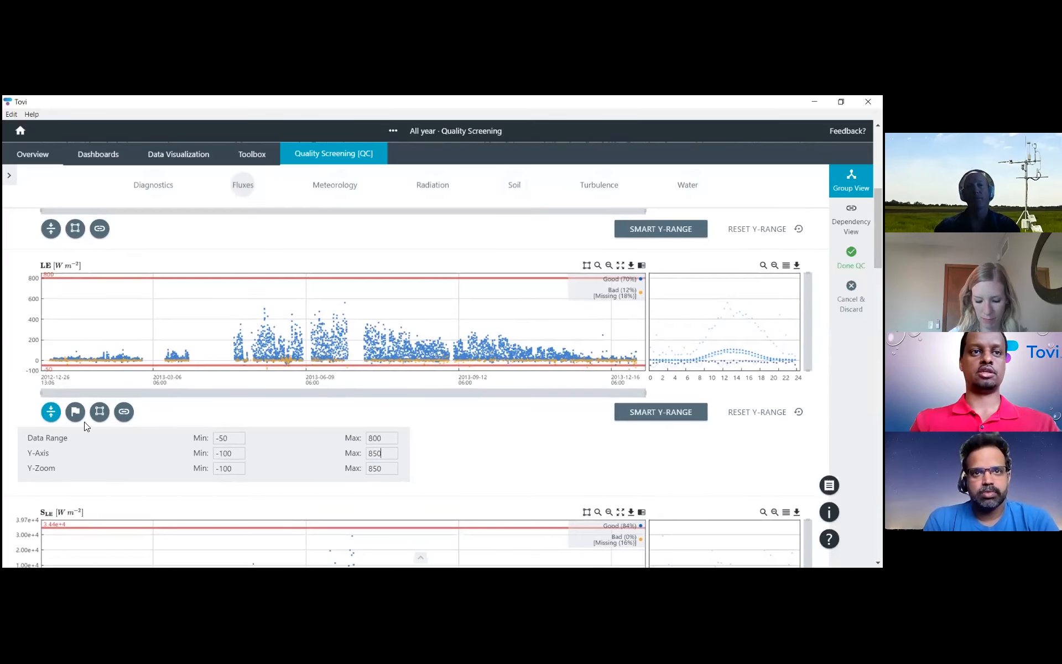
pyautogui.click(50, 418)
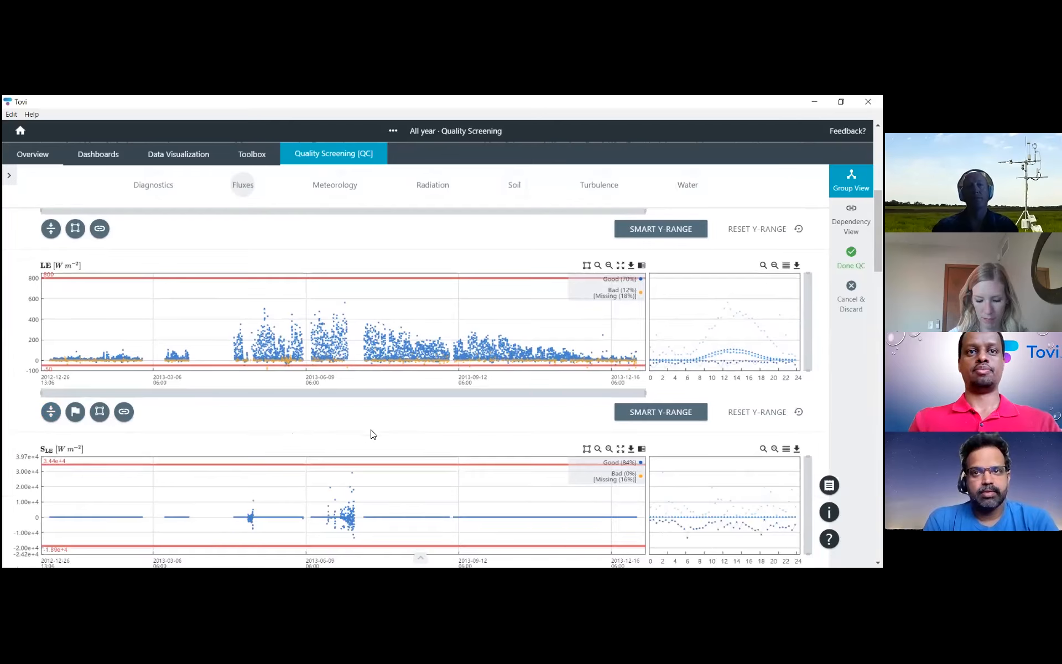
# Step: Set the CO2 flux data range to a minimum of -50 and a maximum of 50
pyautogui.scroll(-2, 383, 431)
pyautogui.scroll(-8, 383, 430)
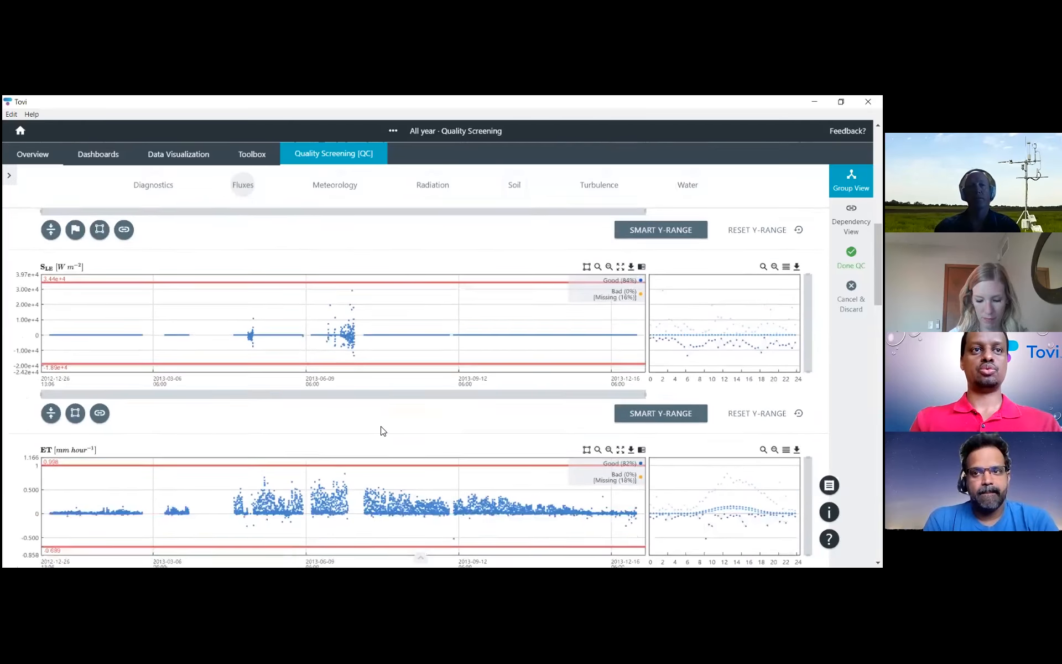
pyautogui.scroll(-2, 381, 430)
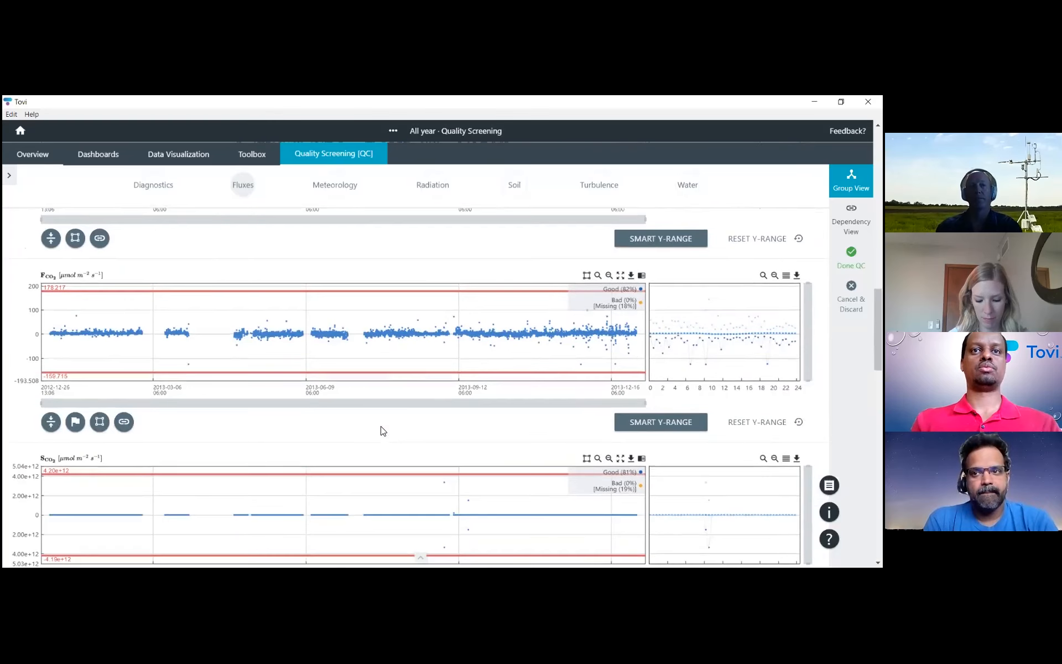
pyautogui.click(51, 422)
pyautogui.tripleClick(231, 453)
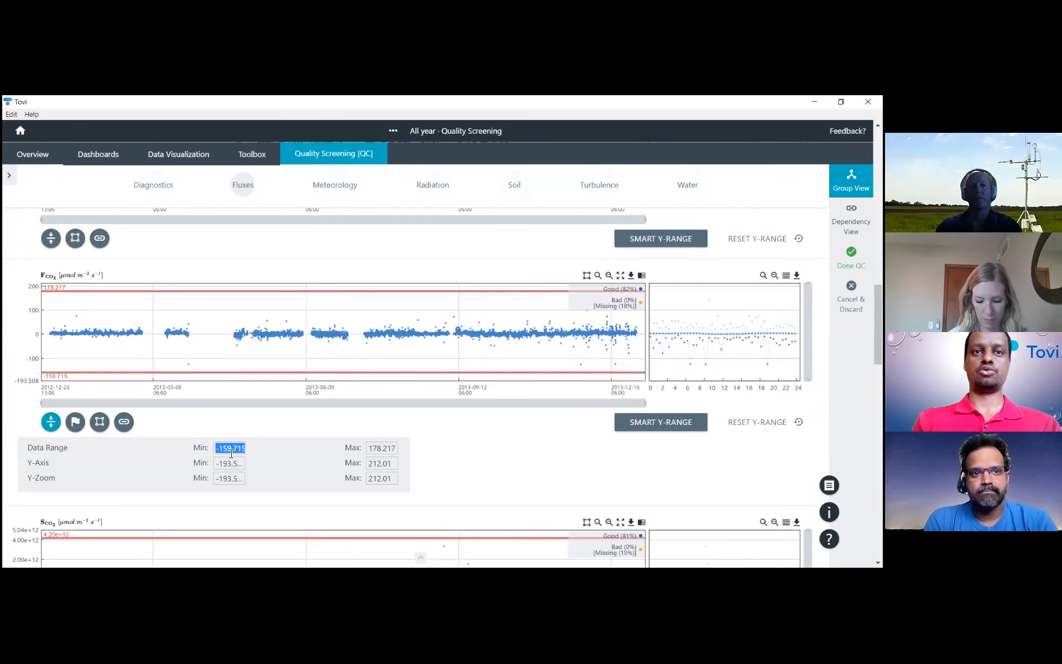
pyautogui.write('-50')
pyautogui.press('Tab')
pyautogui.write('50')
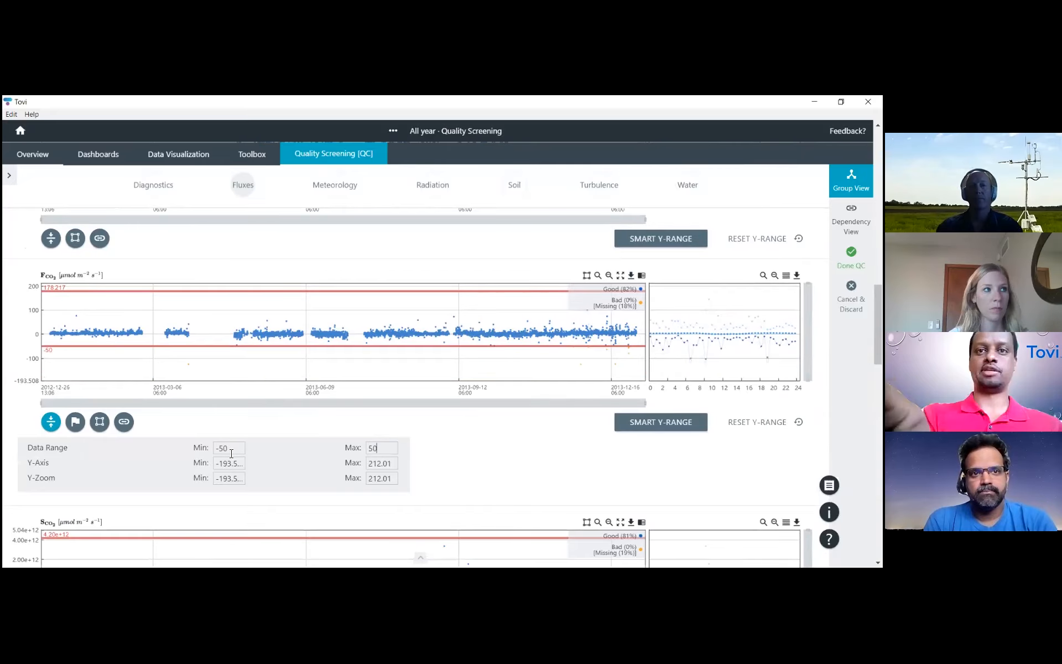
pyautogui.press('Tab')
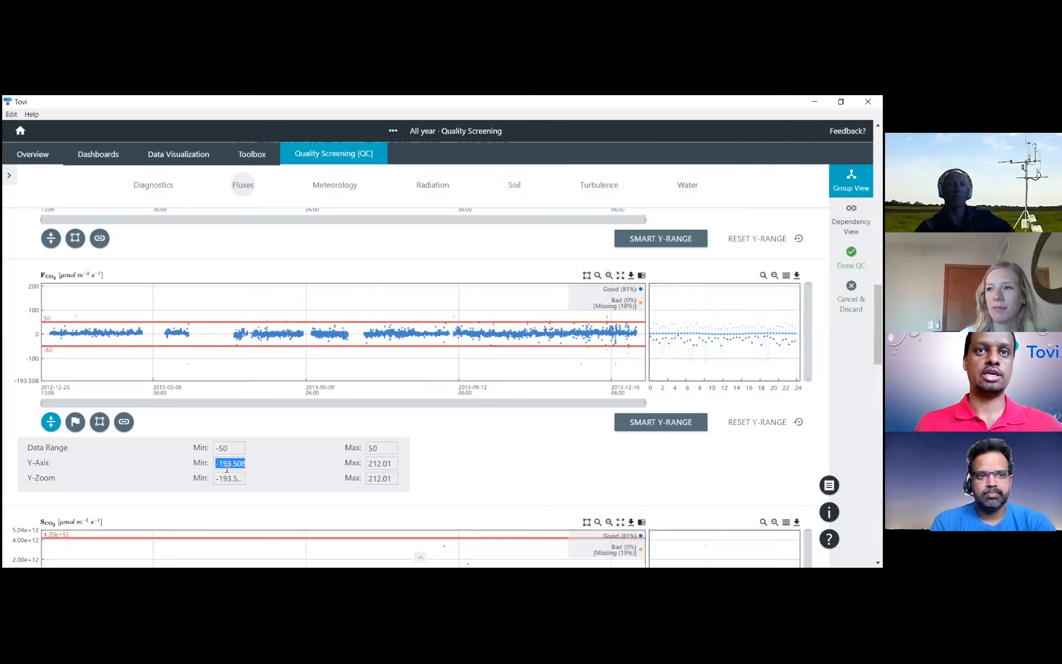
# Step: Set the CO2 flux plot's Y-axis to a minimum of -75 and a maximum of 75
pyautogui.moveTo(630, 305)
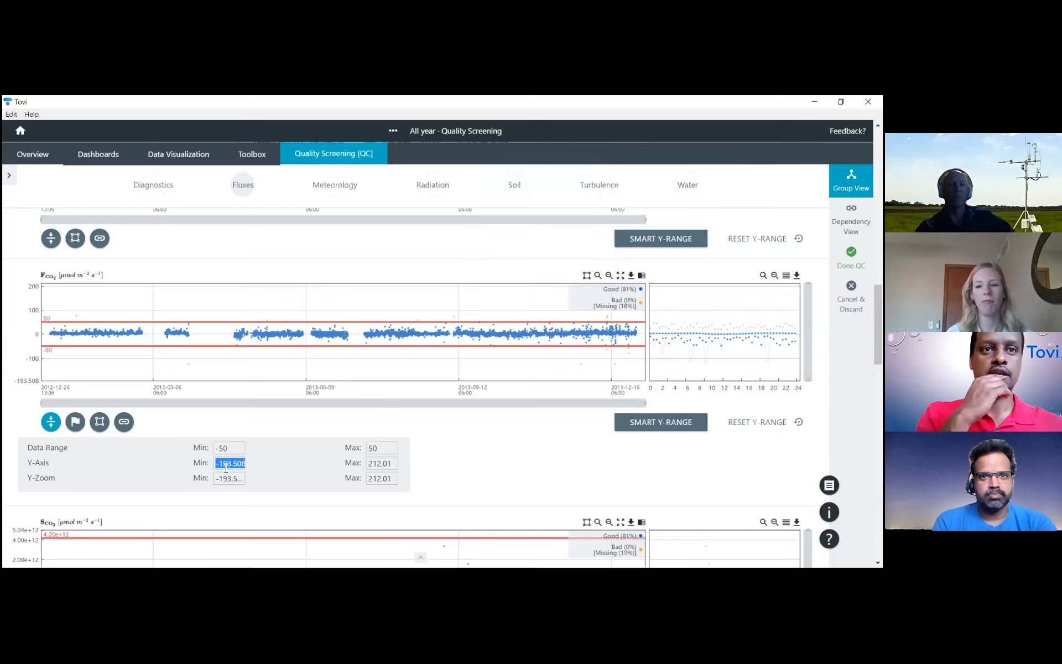
pyautogui.write('-75')
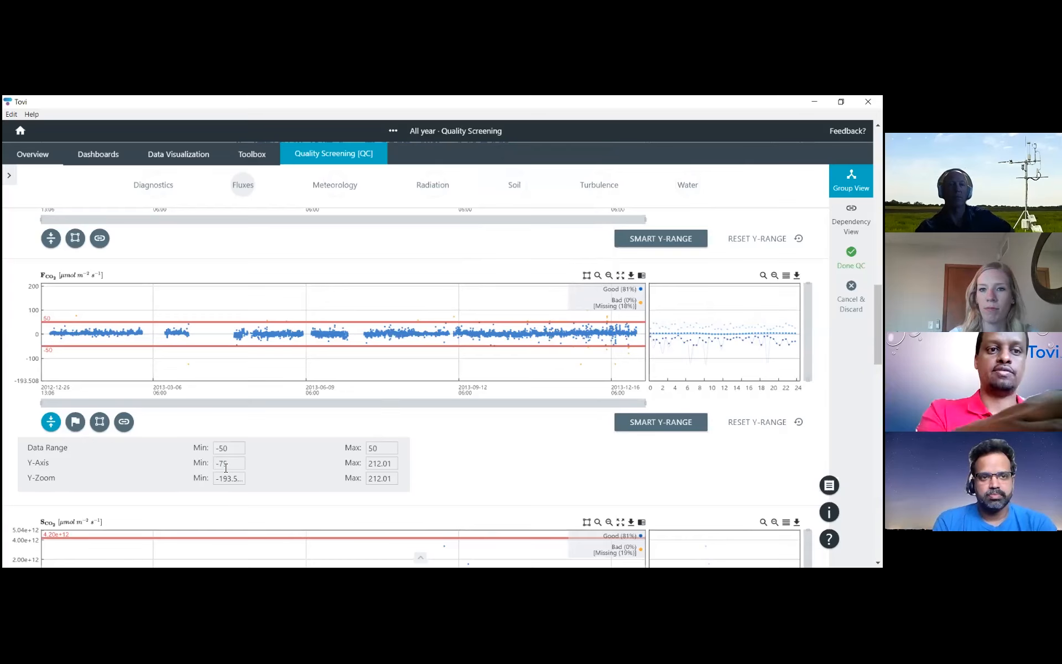
pyautogui.press('Tab')
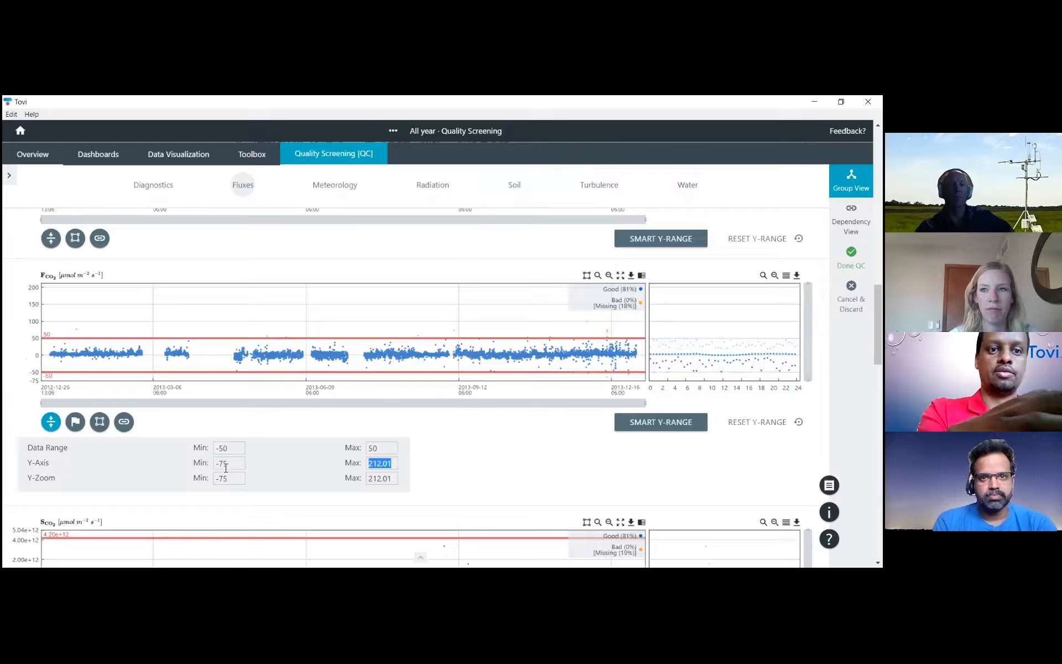
pyautogui.write('75')
pyautogui.press('Tab')
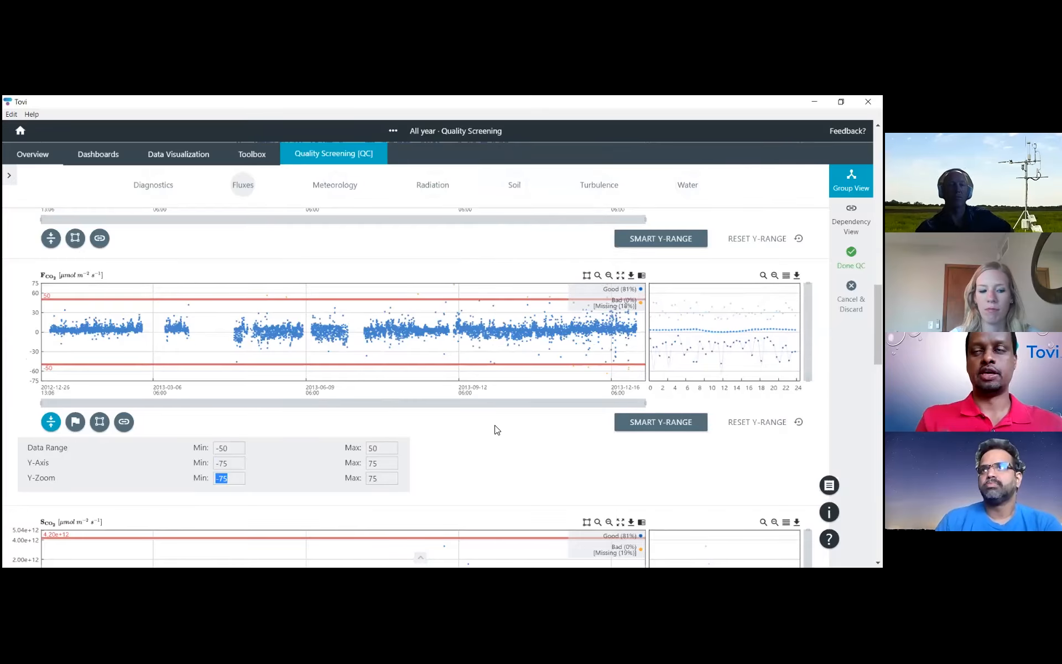
# Step: Reduce the upper Foken flag limit for the CO2 flux to the middle level
pyautogui.moveTo(701, 332)
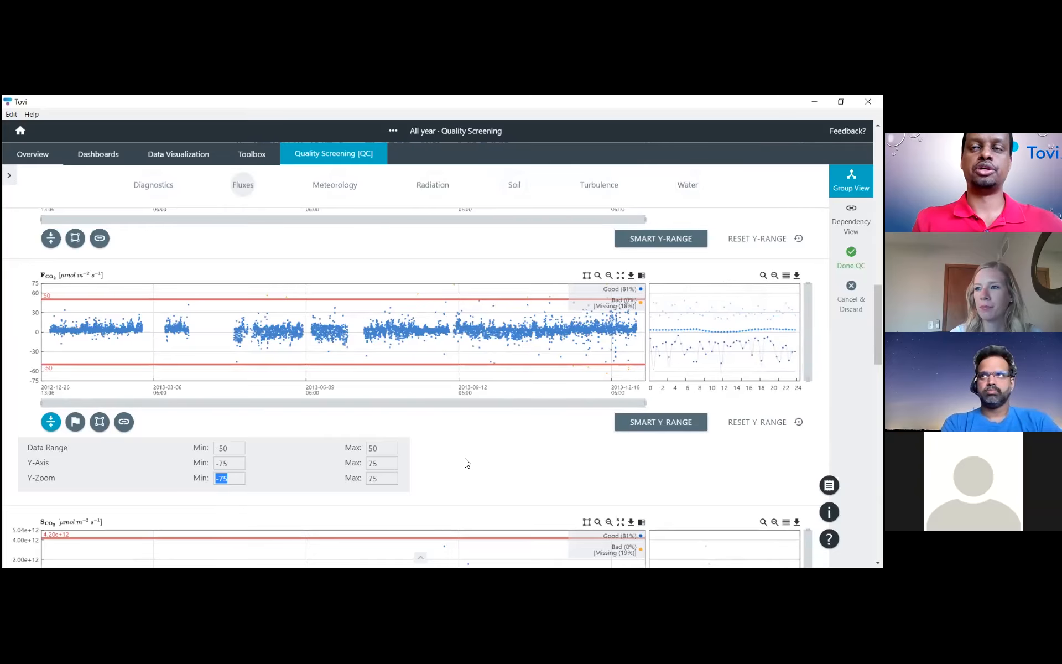
pyautogui.scroll(-1, 466, 463)
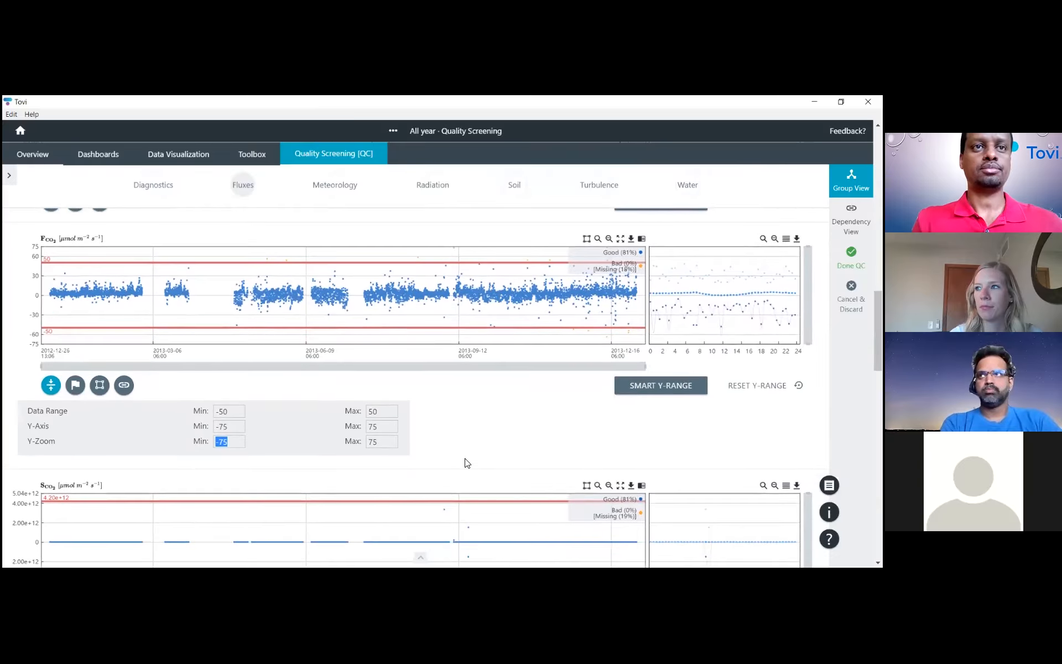
pyautogui.click(75, 385)
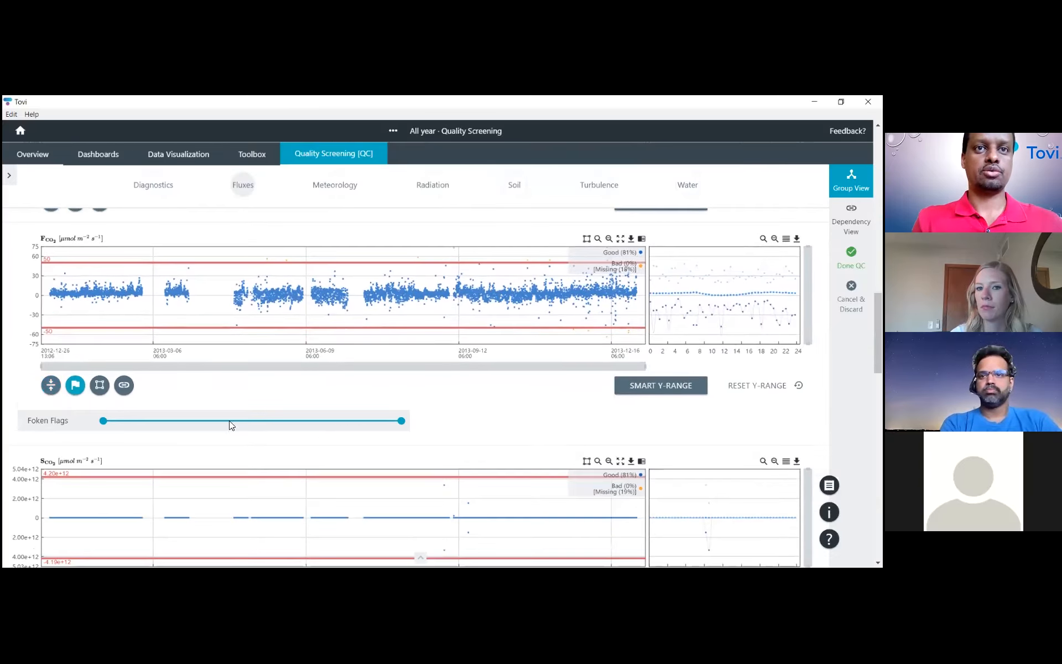
pyautogui.moveTo(402, 422); pyautogui.dragTo(288, 432)
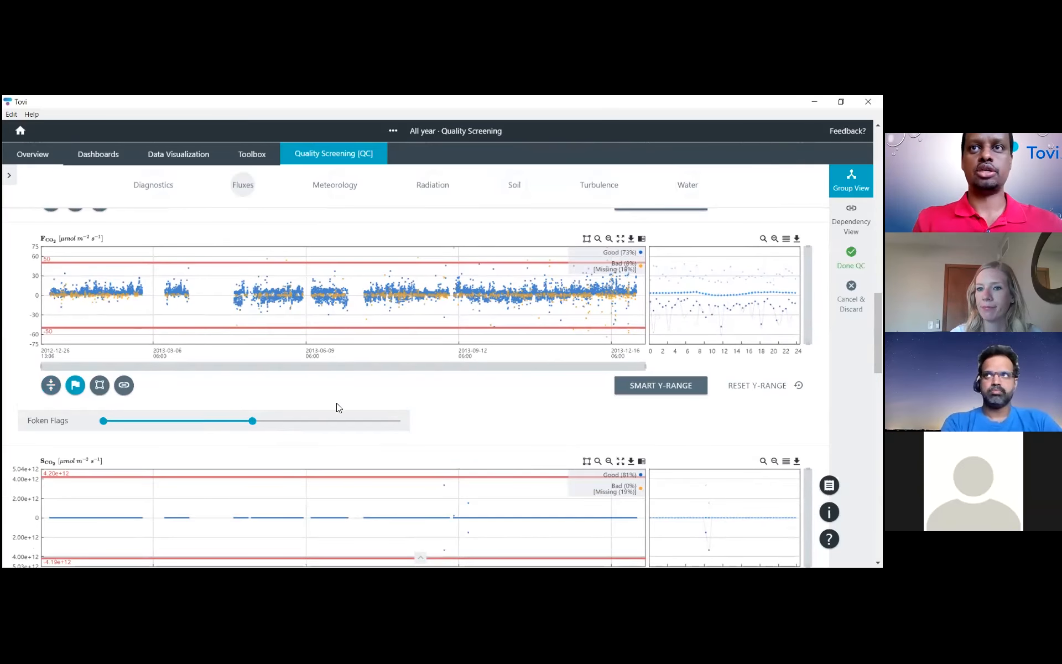
pyautogui.moveTo(540, 307)
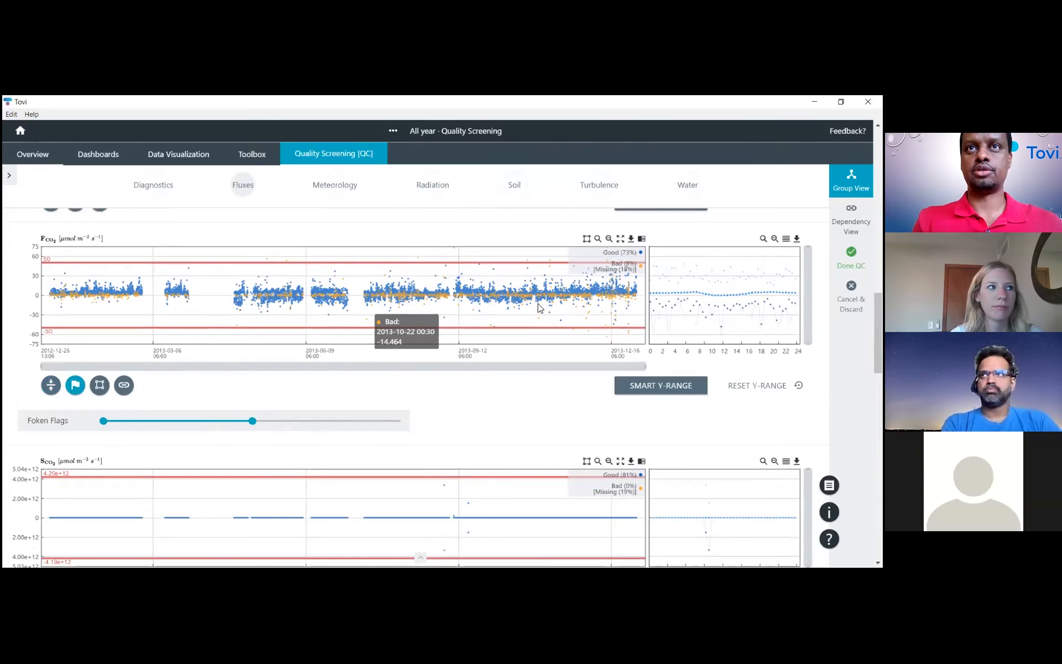
# Step: Check the CO2 flux's data quality breakdown and close its Foken flag settings
pyautogui.moveTo(606, 271)
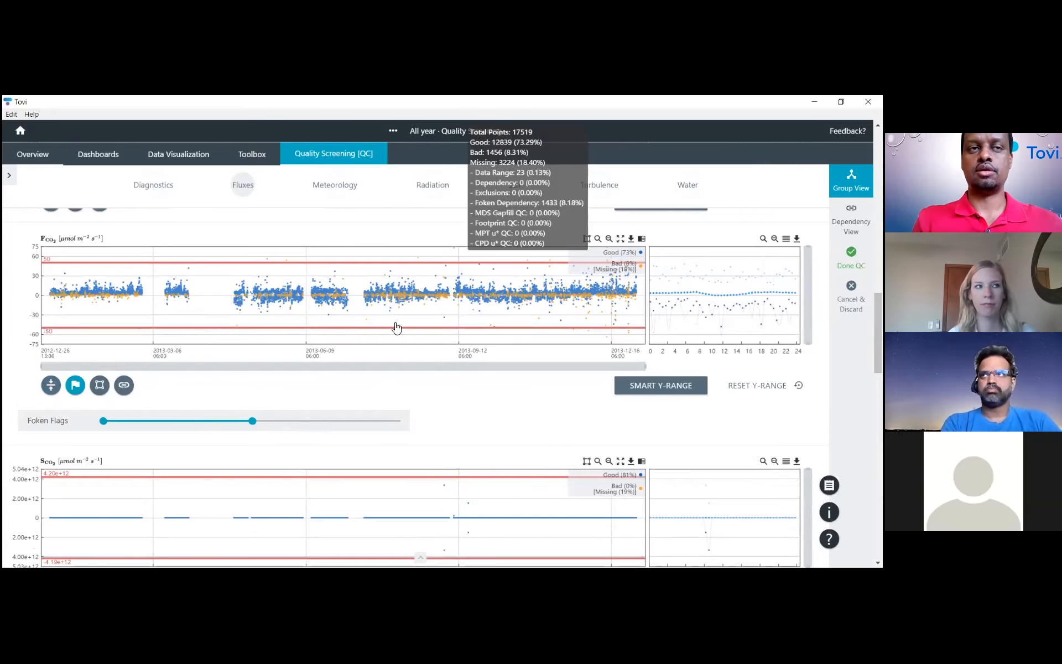
pyautogui.click(74, 386)
pyautogui.scroll(2, 337, 408)
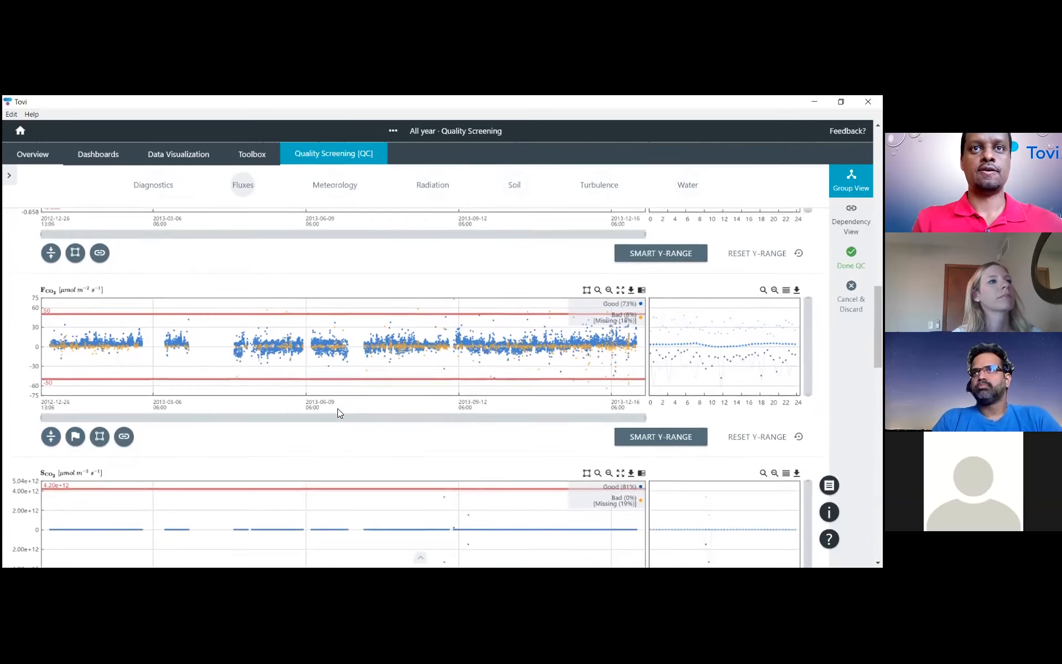
# Step: Apply the smart Y-range to the CO2 storage flux (SCO2) plot and check the neighbouring flux plots
pyautogui.scroll(-2, 339, 412)
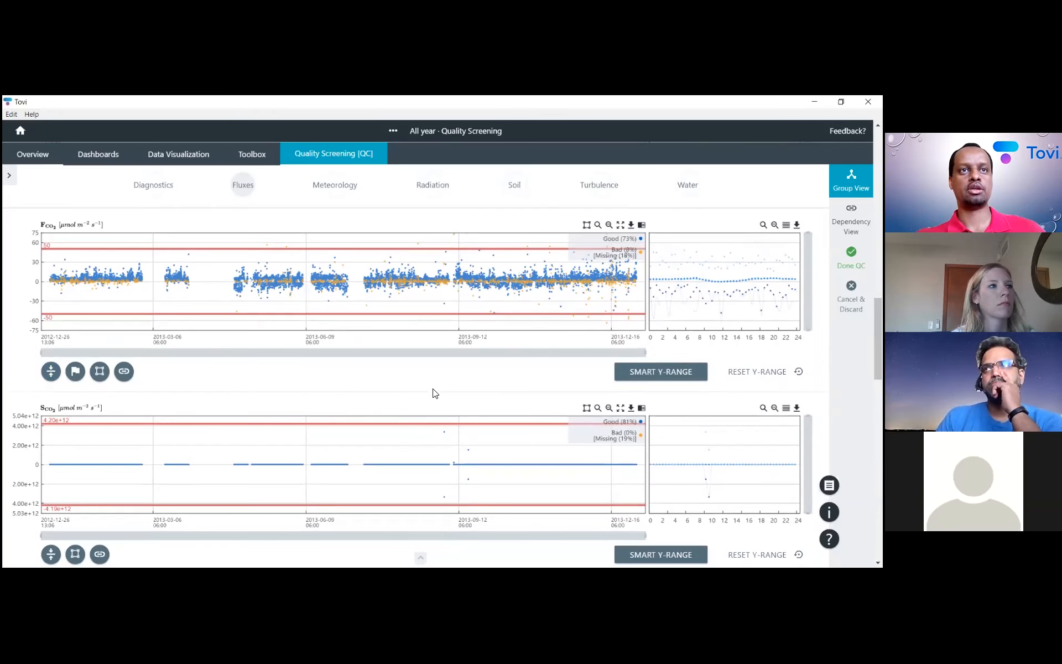
pyautogui.scroll(-1, 434, 393)
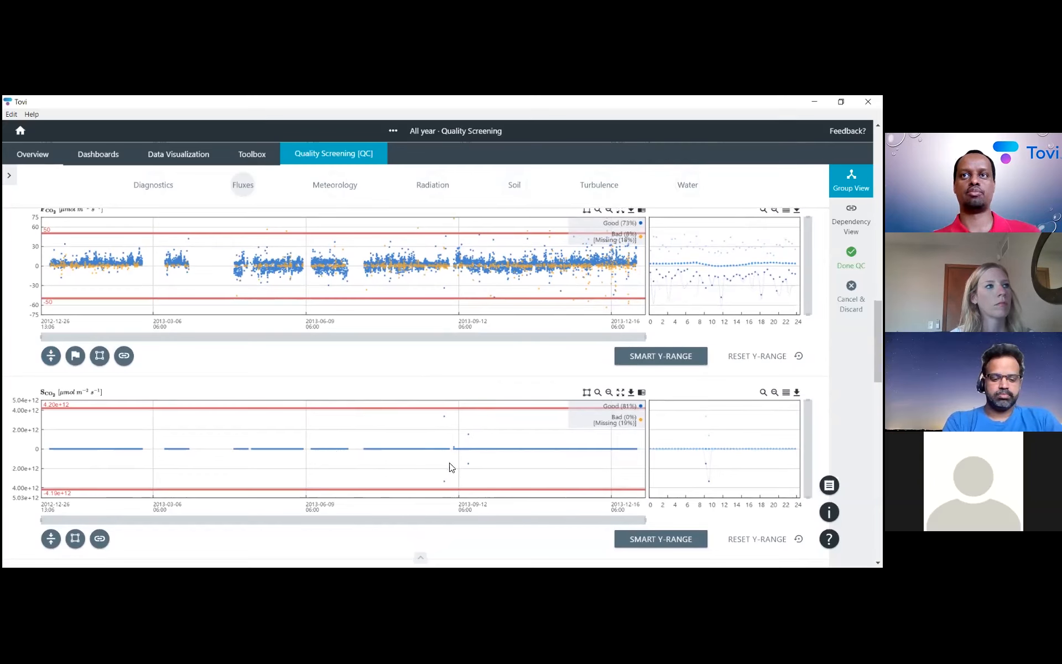
pyautogui.scroll(-1, 531, 523)
pyautogui.scroll(-1, 533, 524)
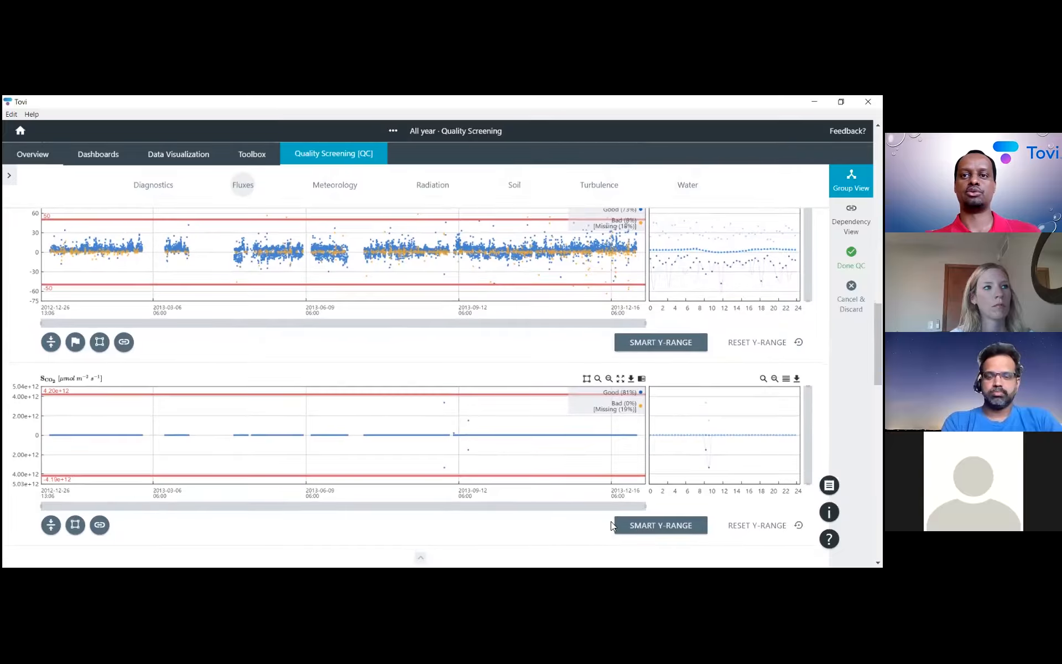
pyautogui.click(659, 532)
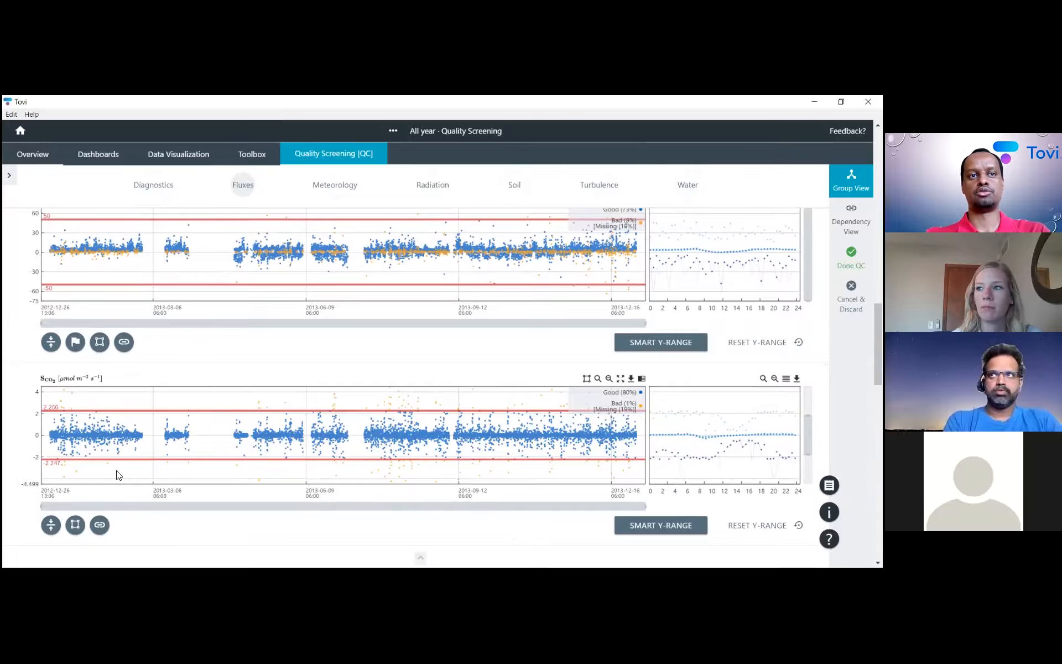
pyautogui.scroll(-1, 155, 481)
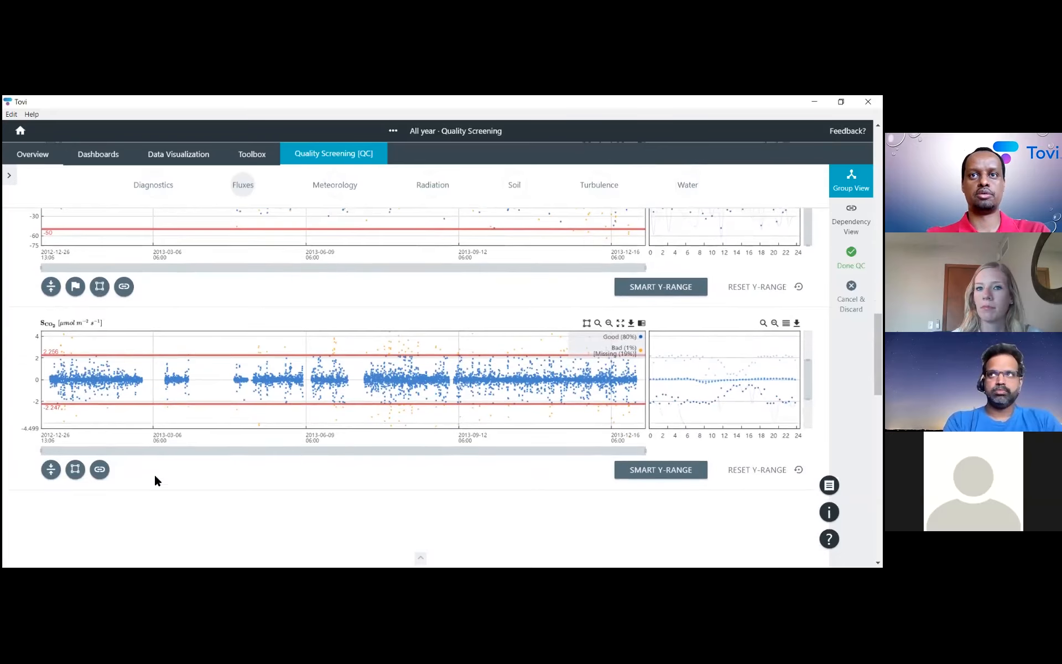
pyautogui.scroll(1, 155, 481)
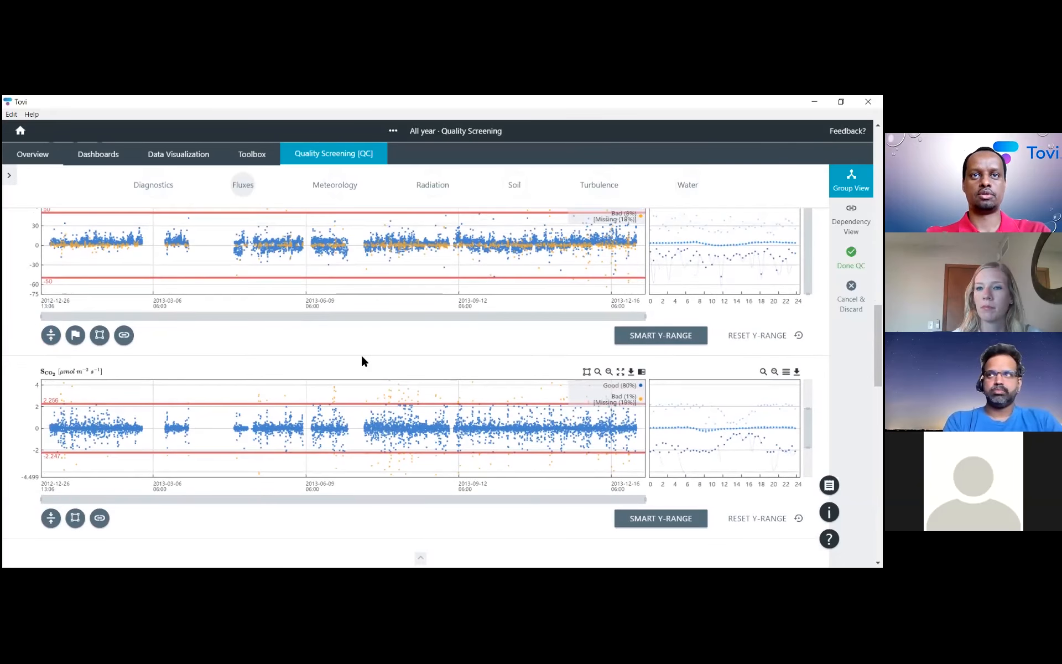
pyautogui.scroll(-1, 364, 361)
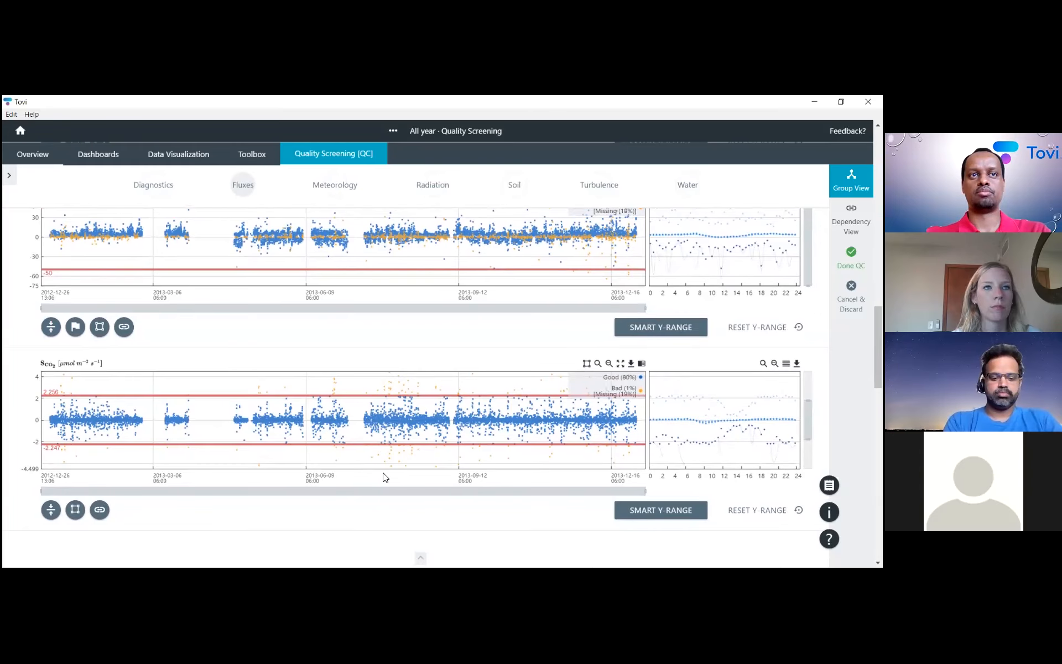
pyautogui.scroll(-3, 386, 477)
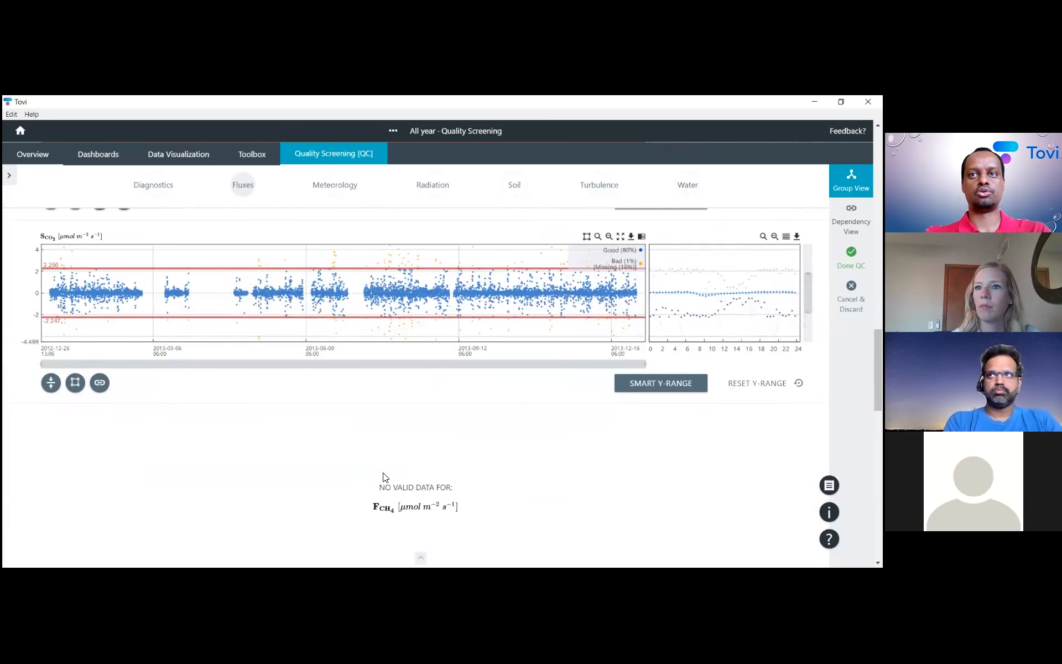
pyautogui.scroll(4, 385, 476)
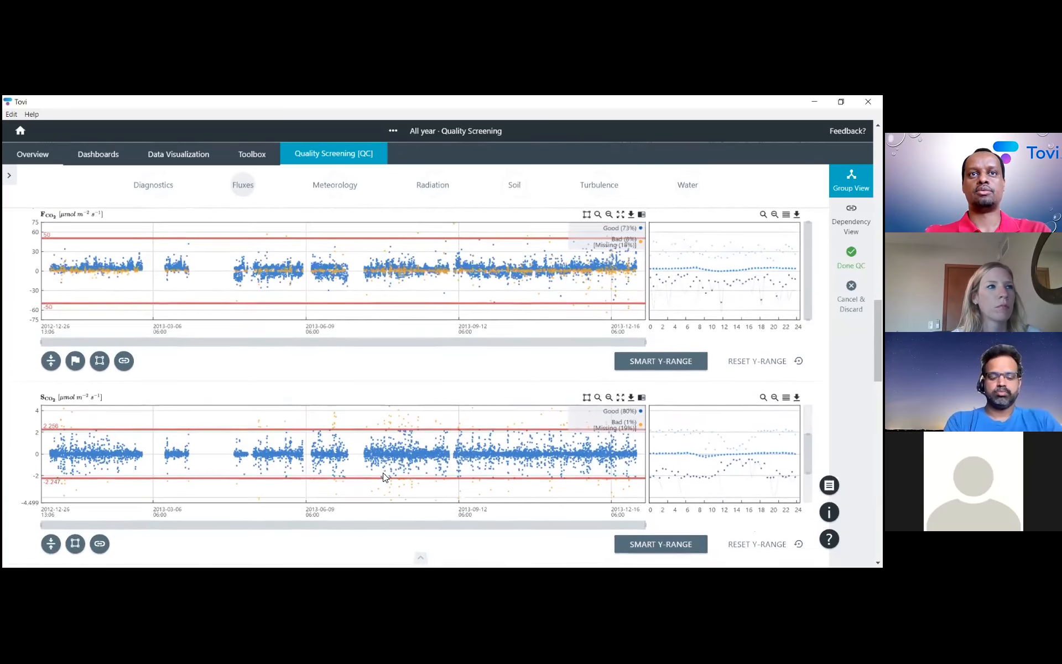
# Step: Open the dependency view with FCO2 as primary variable and apply the smart Y-range to its Var(CO2) dependency
pyautogui.scroll(2, 386, 477)
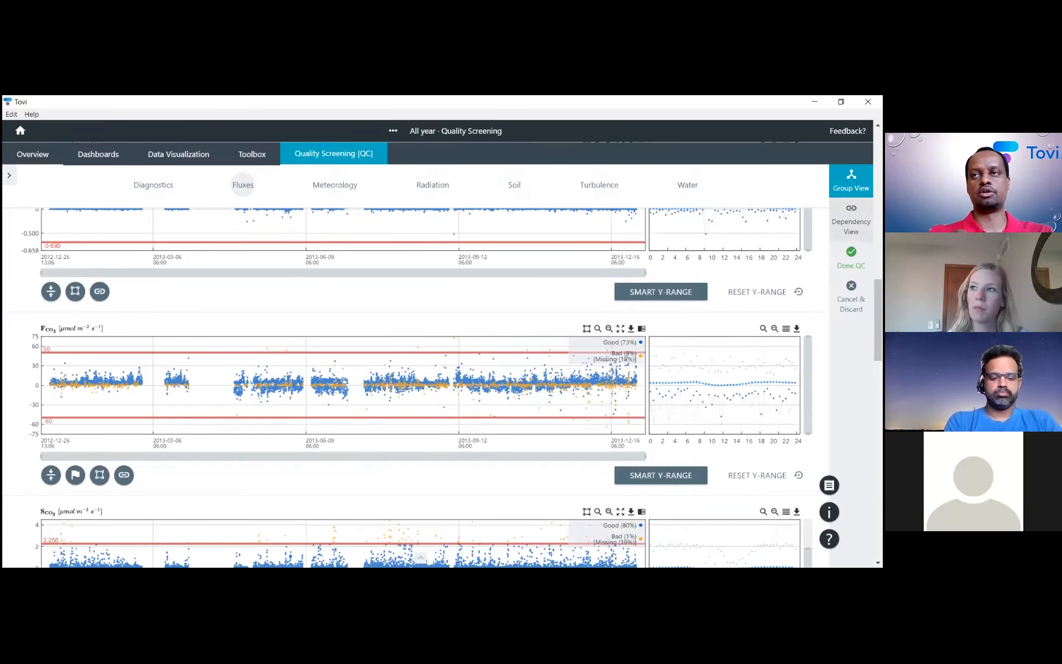
pyautogui.scroll(15, 416, 387)
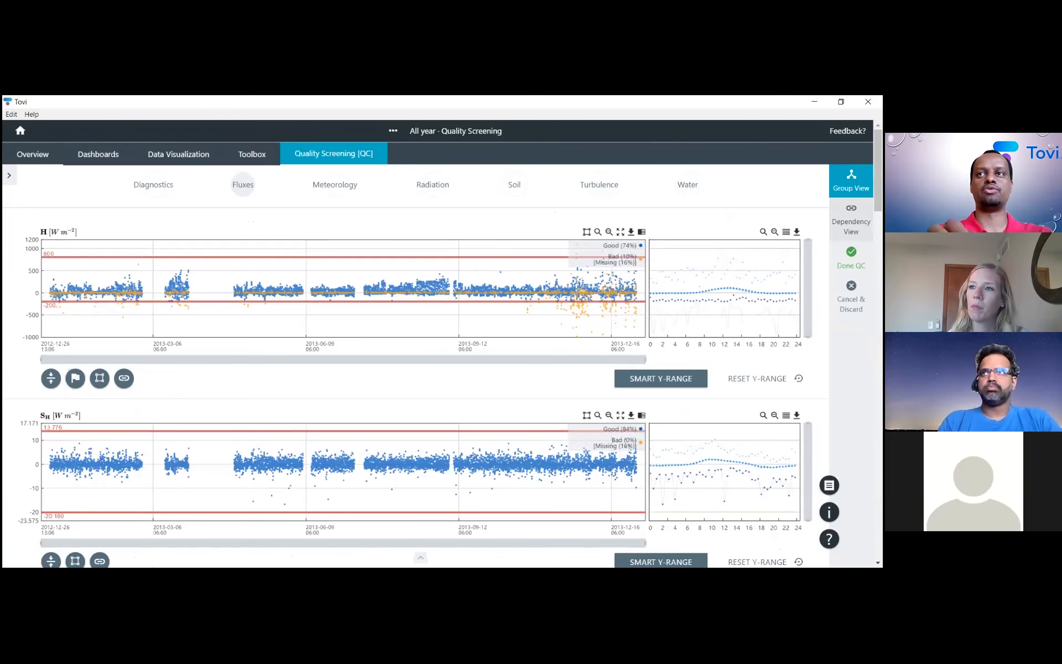
pyautogui.click(851, 219)
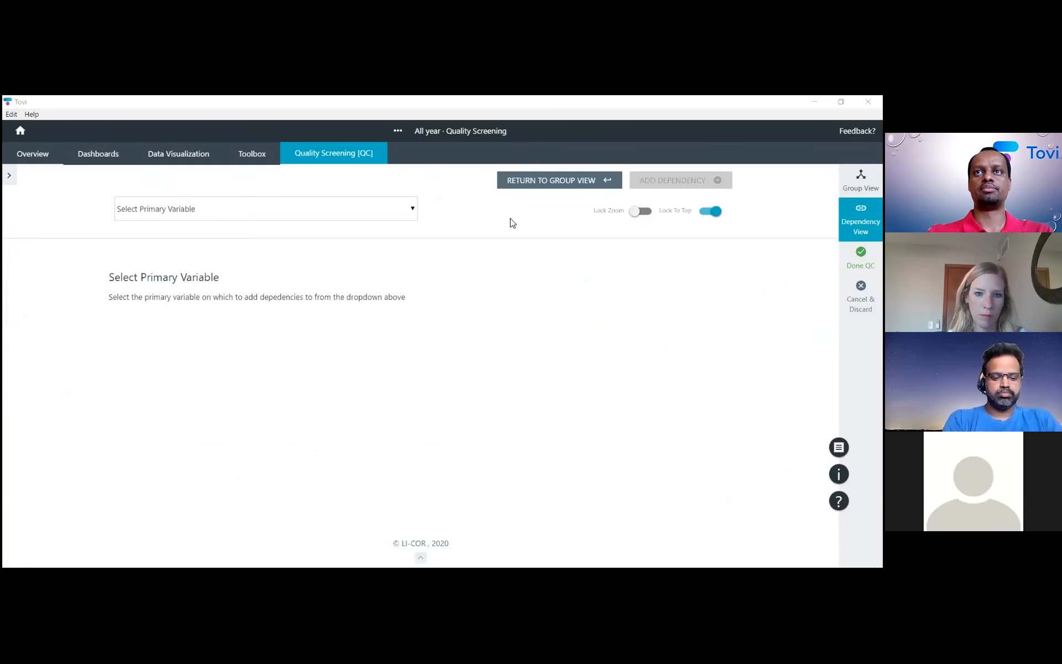
pyautogui.click(155, 221)
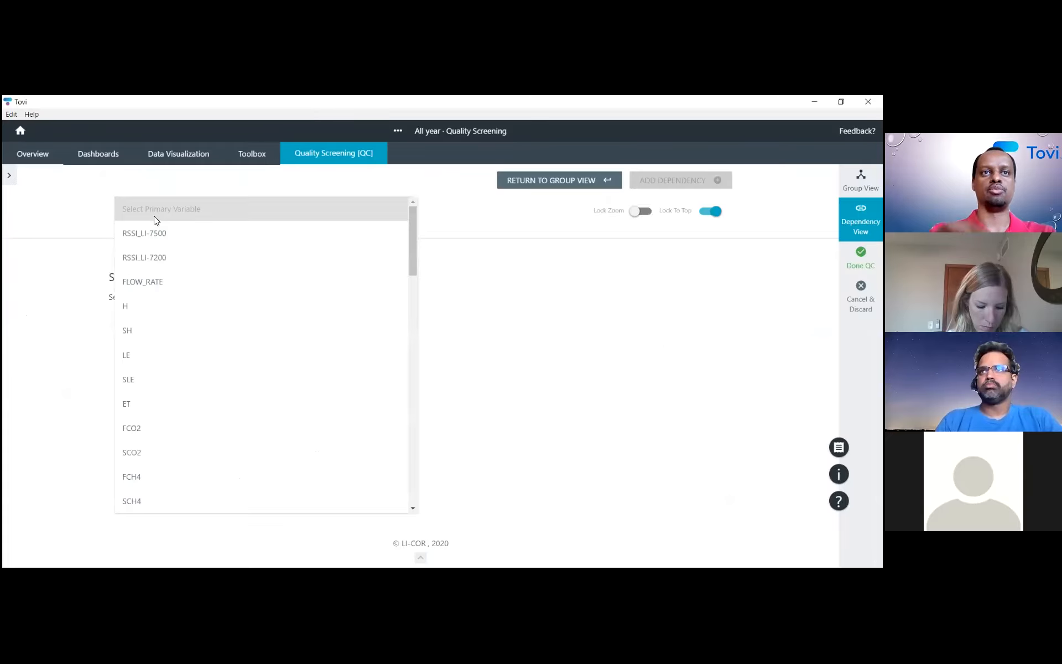
pyautogui.click(158, 430)
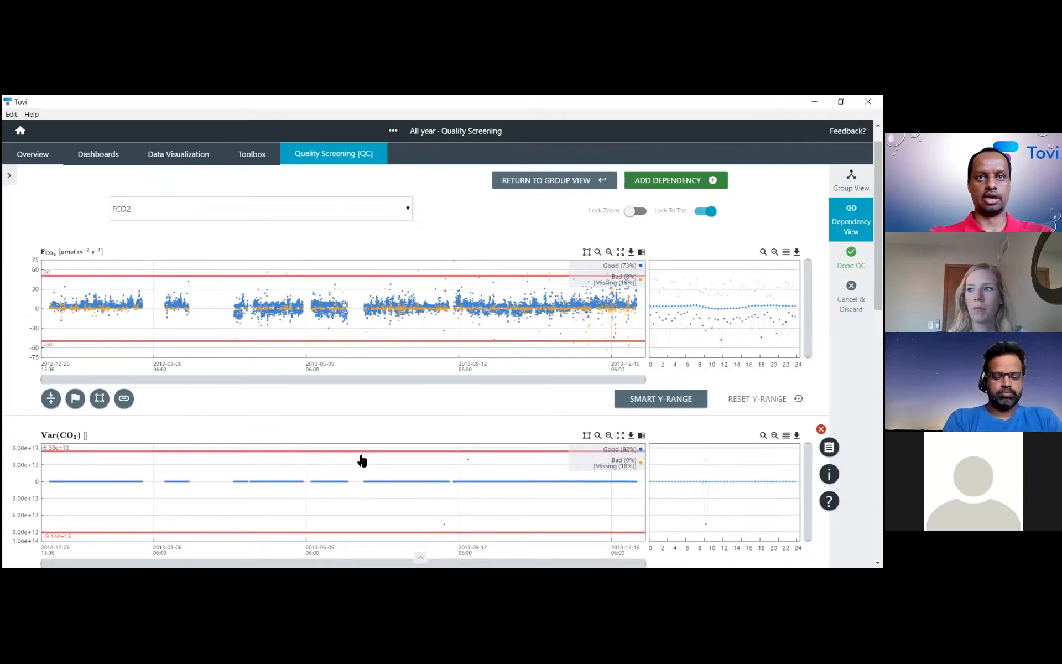
pyautogui.scroll(-1, 322, 507)
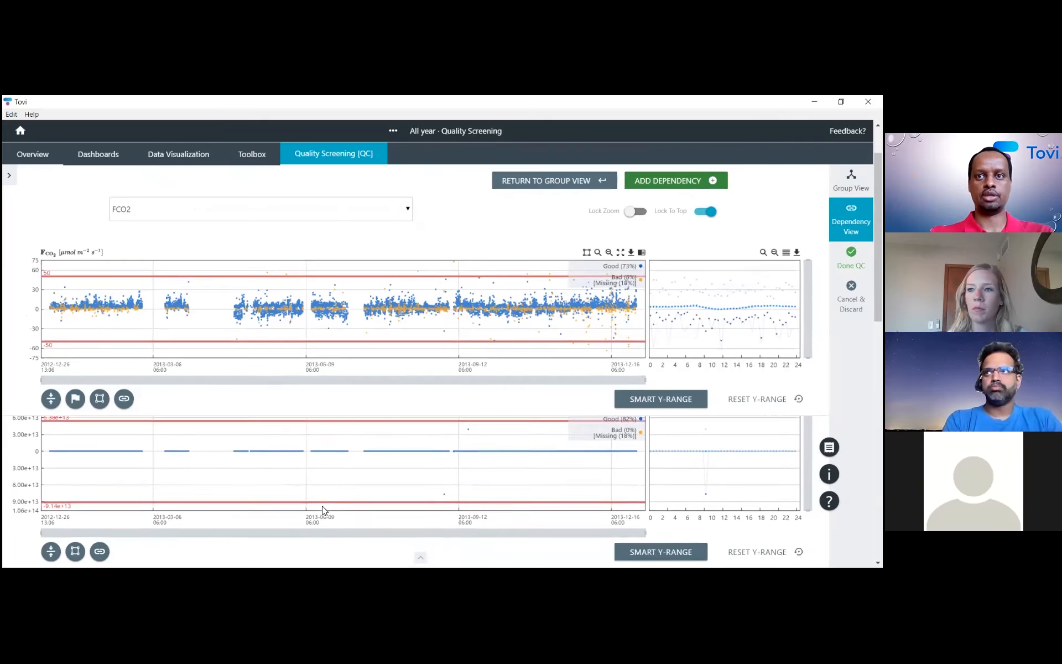
pyautogui.click(665, 549)
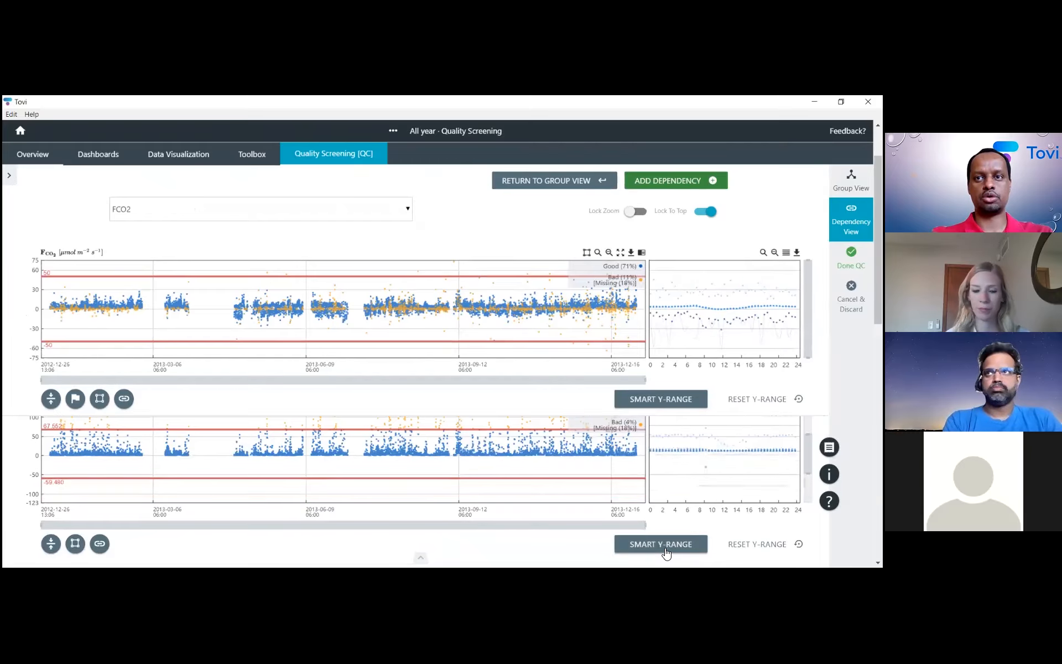
# Step: Delete the Var(H2O) dependency from FCO2
pyautogui.scroll(-2, 515, 511)
pyautogui.scroll(-3, 518, 516)
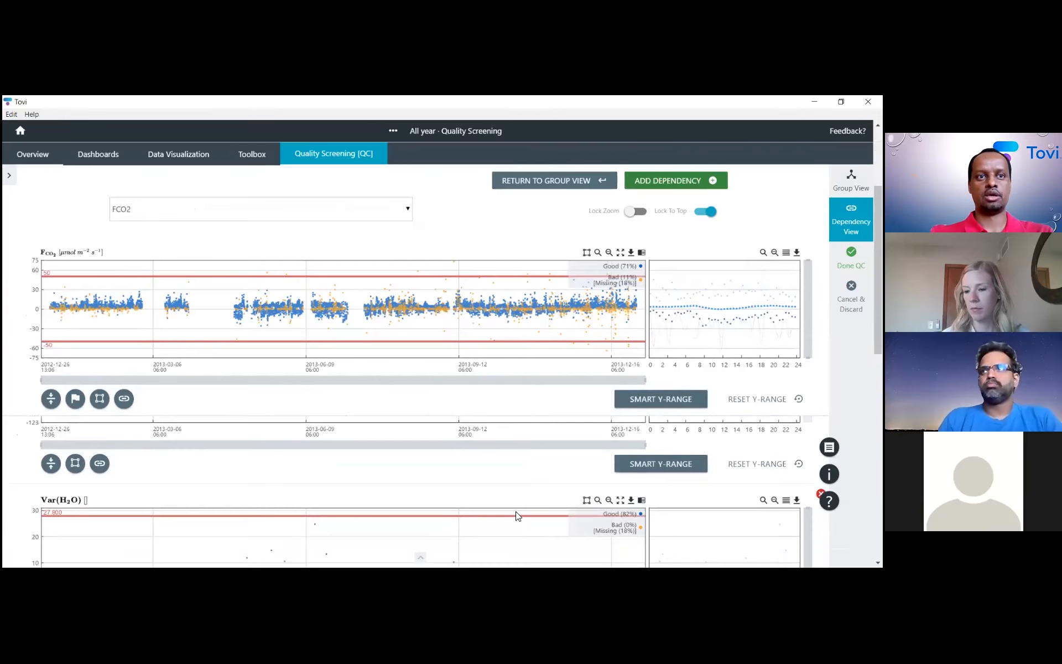
pyautogui.scroll(-1, 515, 511)
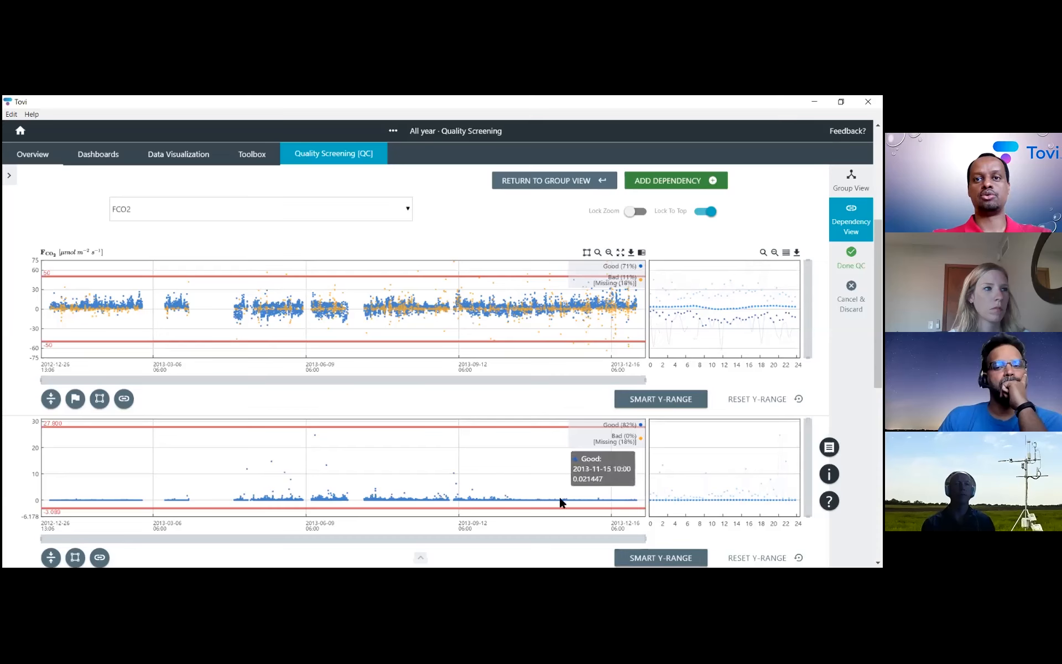
pyautogui.scroll(-1, 556, 495)
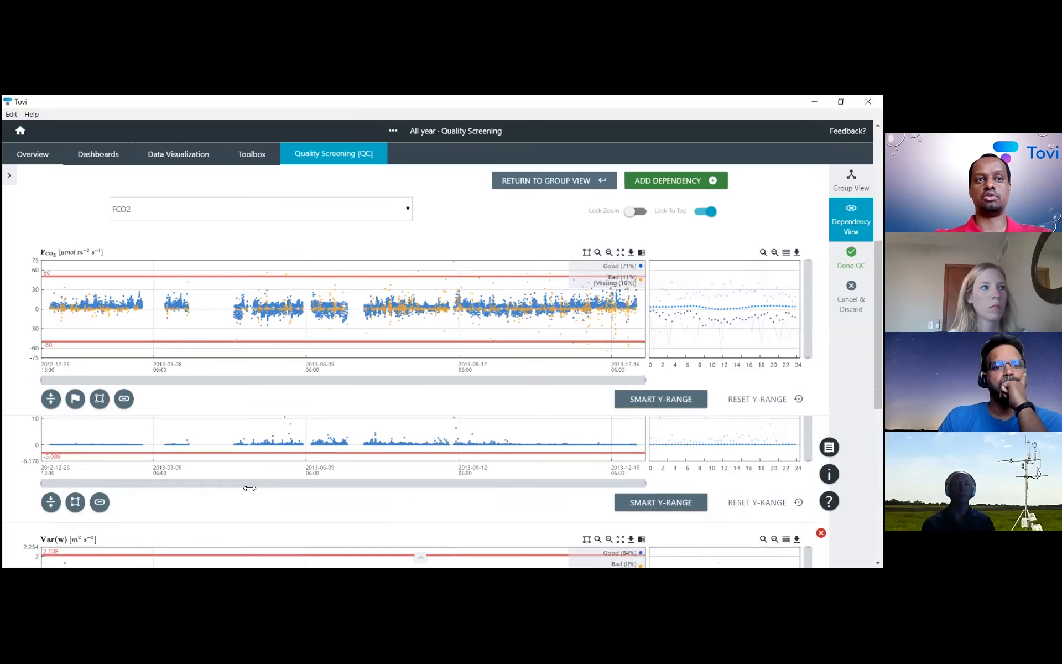
pyautogui.scroll(1, 247, 497)
pyautogui.scroll(2, 247, 496)
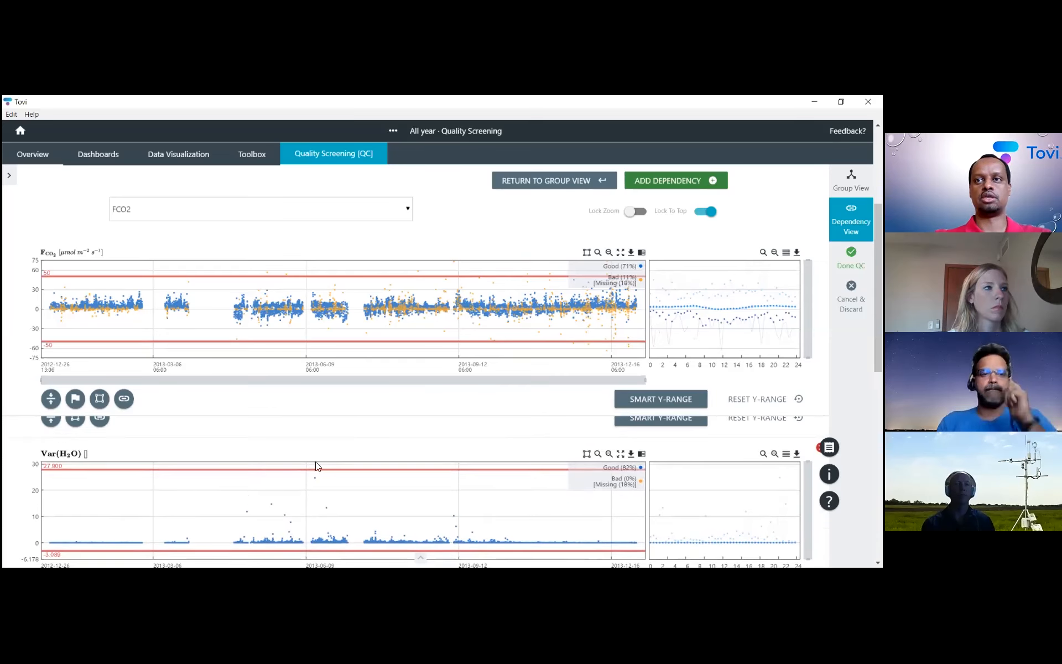
pyautogui.scroll(-1, 650, 448)
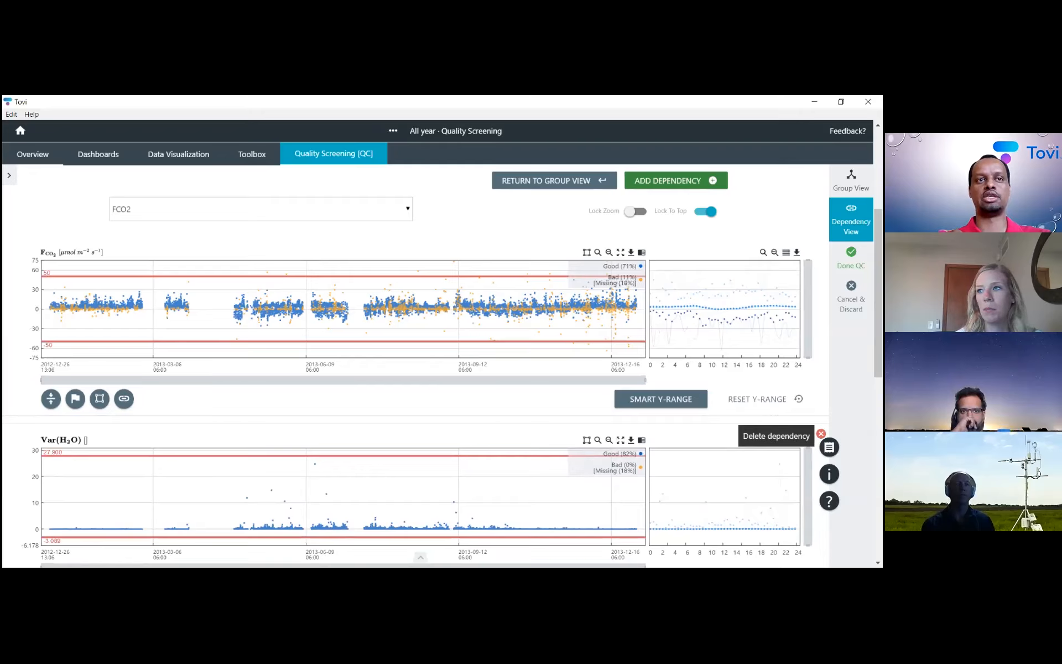
pyautogui.click(821, 433)
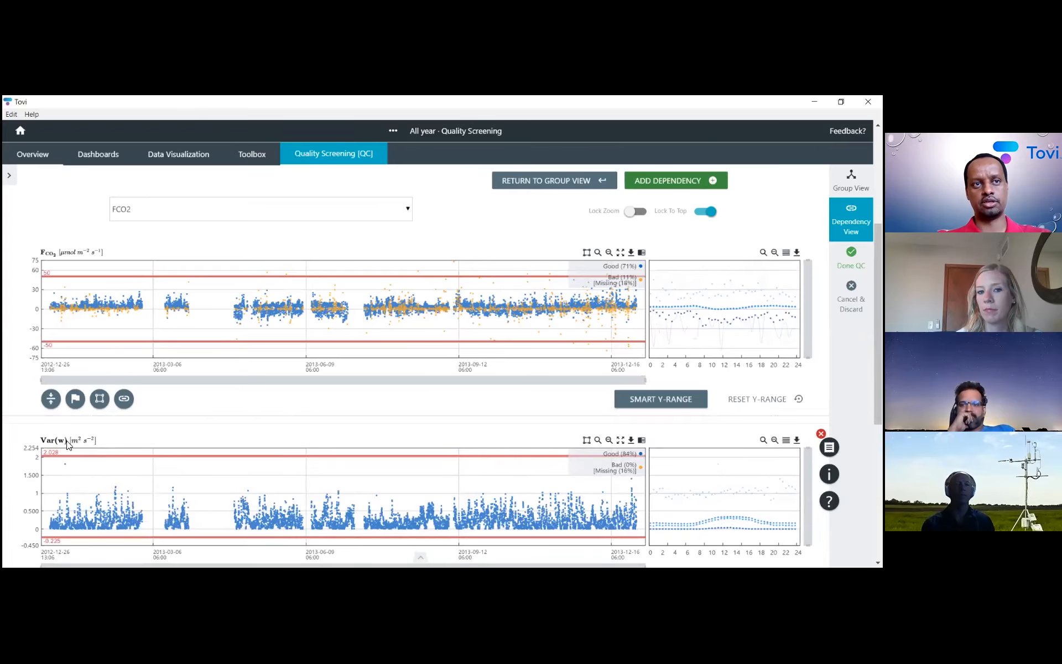
# Step: Delete the sonic temperature variance dependency, Var(T_sonic), from FCO2
pyautogui.scroll(-1, 26, 508)
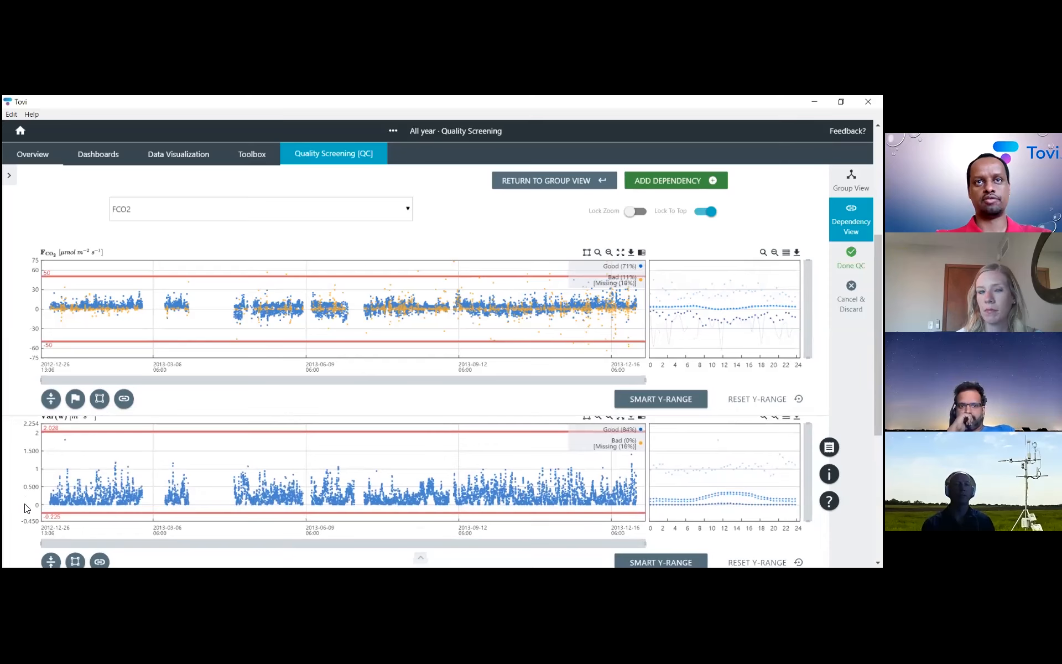
pyautogui.scroll(-4, 24, 508)
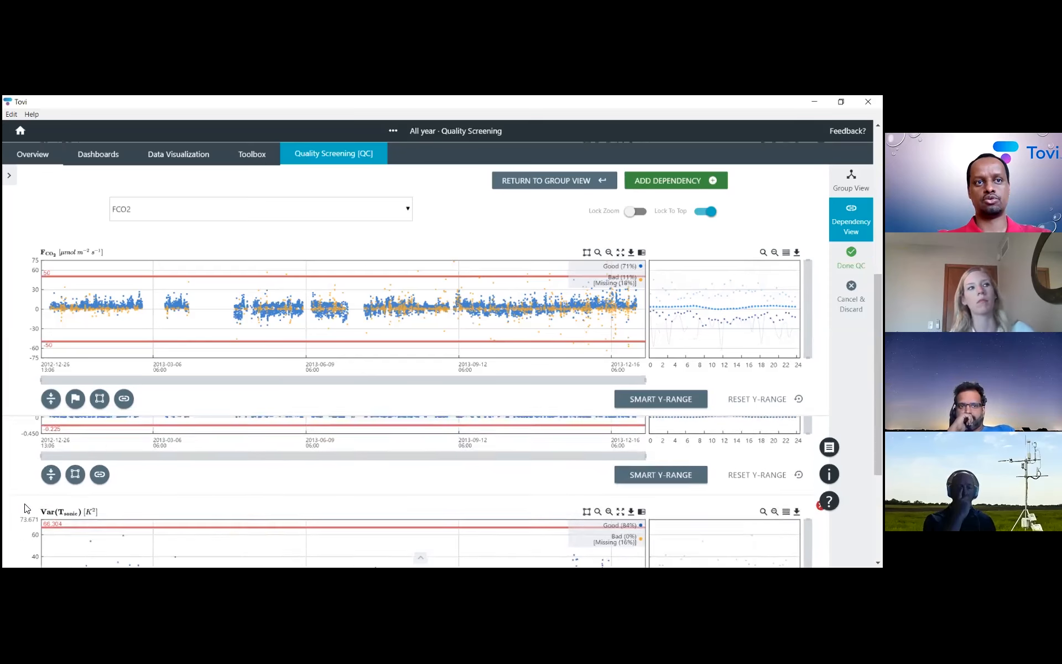
pyautogui.scroll(-3, 25, 508)
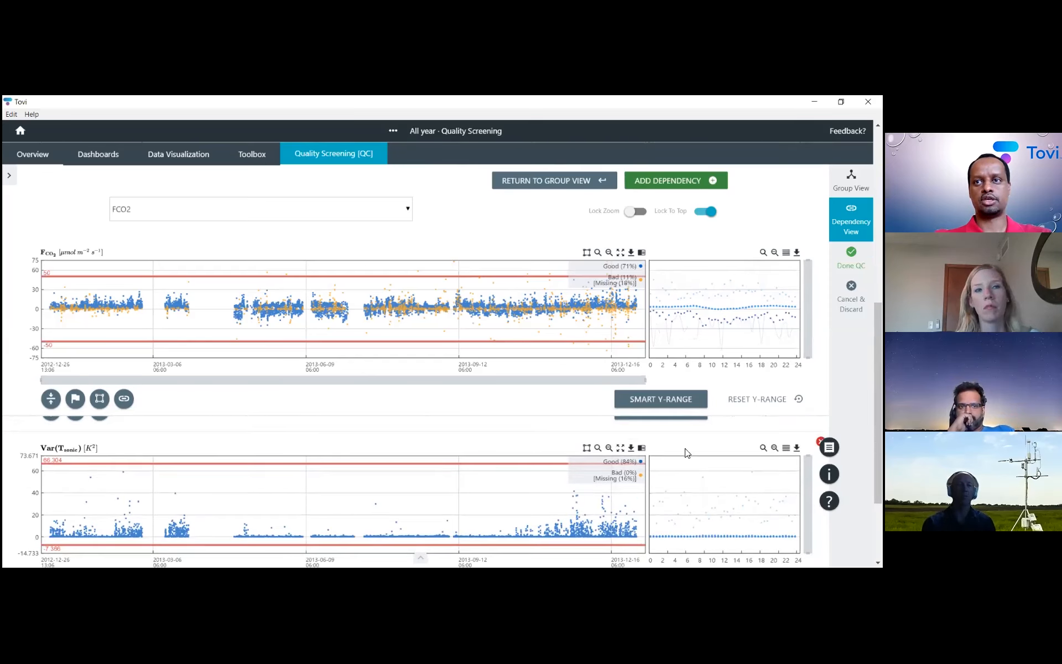
pyautogui.scroll(-1, 774, 486)
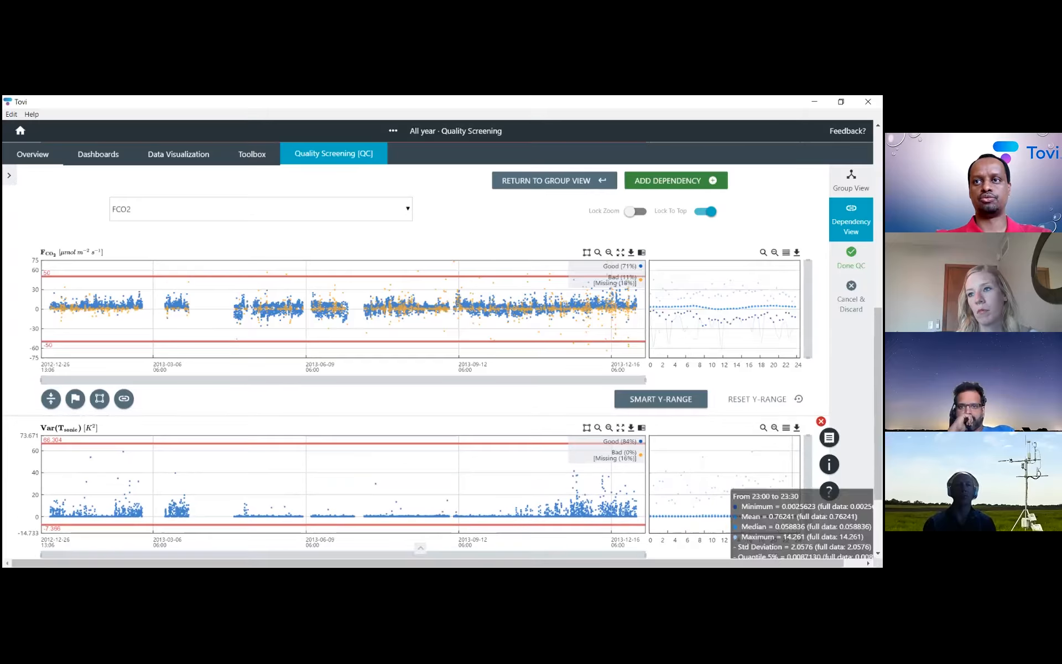
pyautogui.click(820, 421)
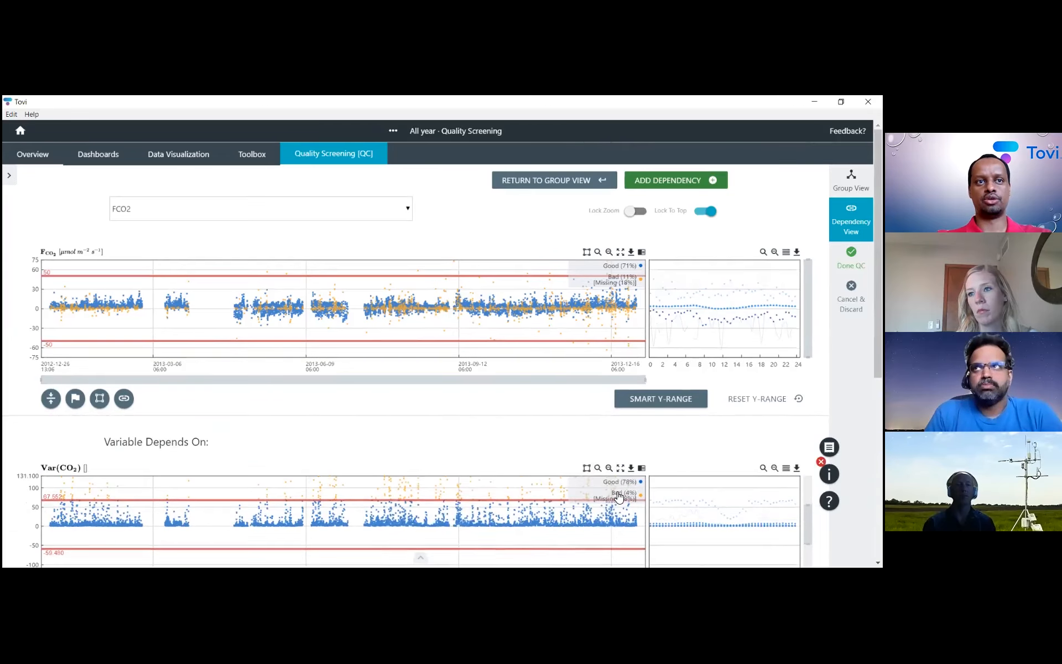
# Step: Add RSSI_LI-7200 as a dependency of FCO2
pyautogui.scroll(-5, 620, 496)
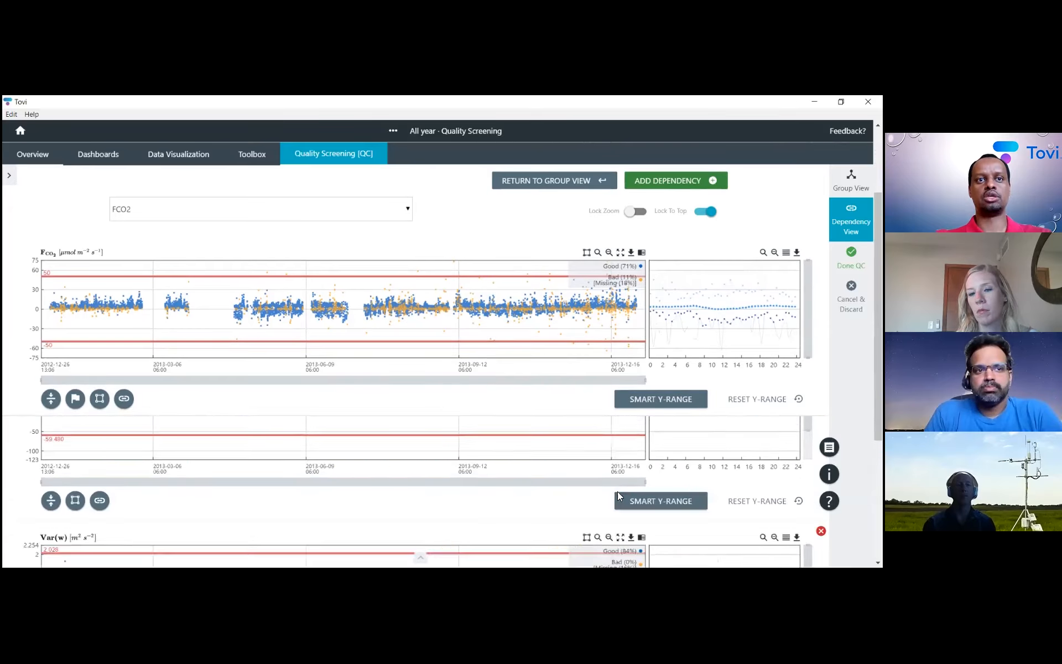
pyautogui.scroll(1, 619, 496)
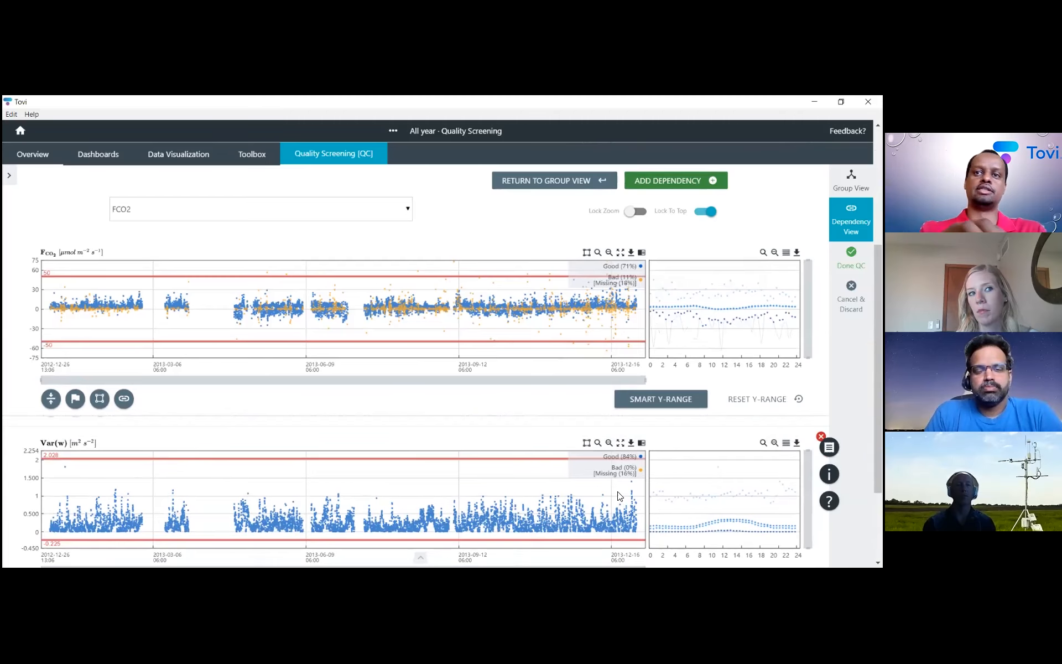
pyautogui.scroll(-3, 620, 496)
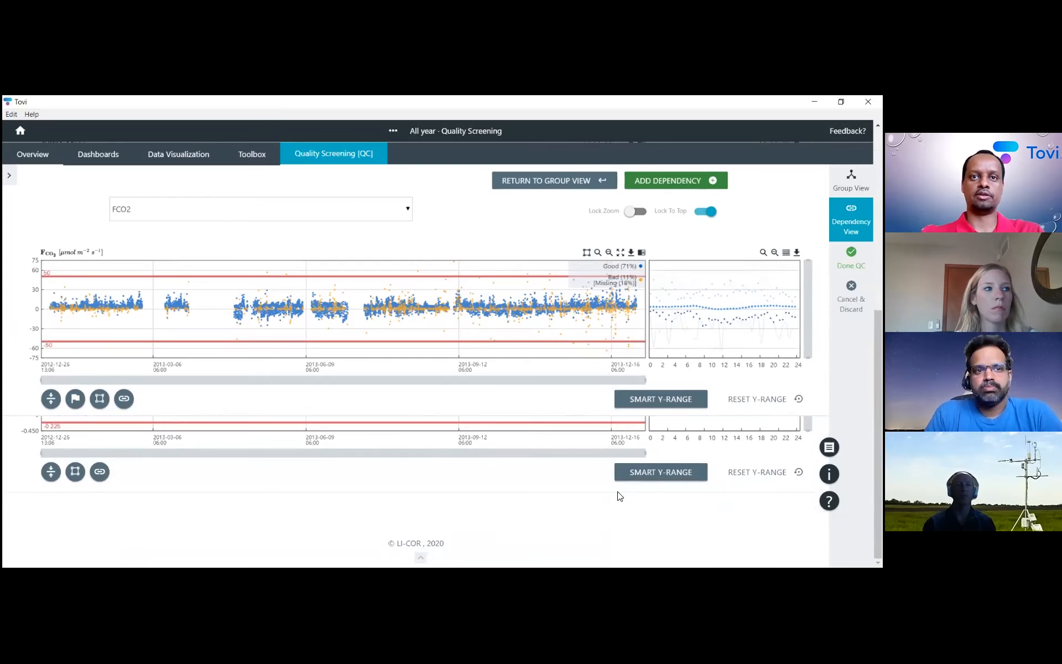
pyautogui.scroll(5, 620, 496)
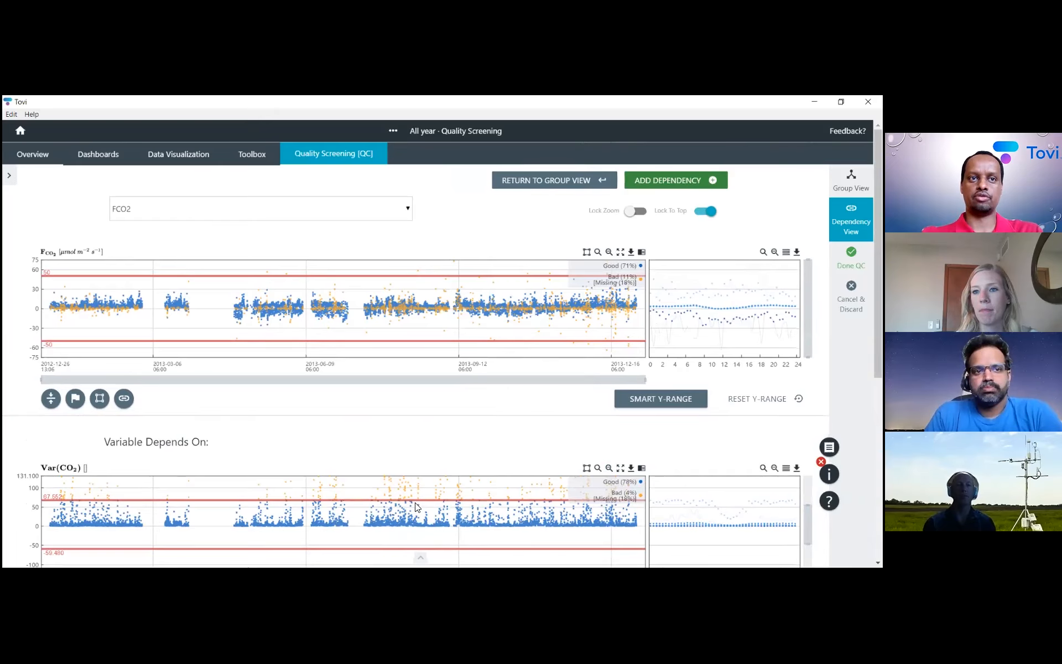
pyautogui.moveTo(606, 282)
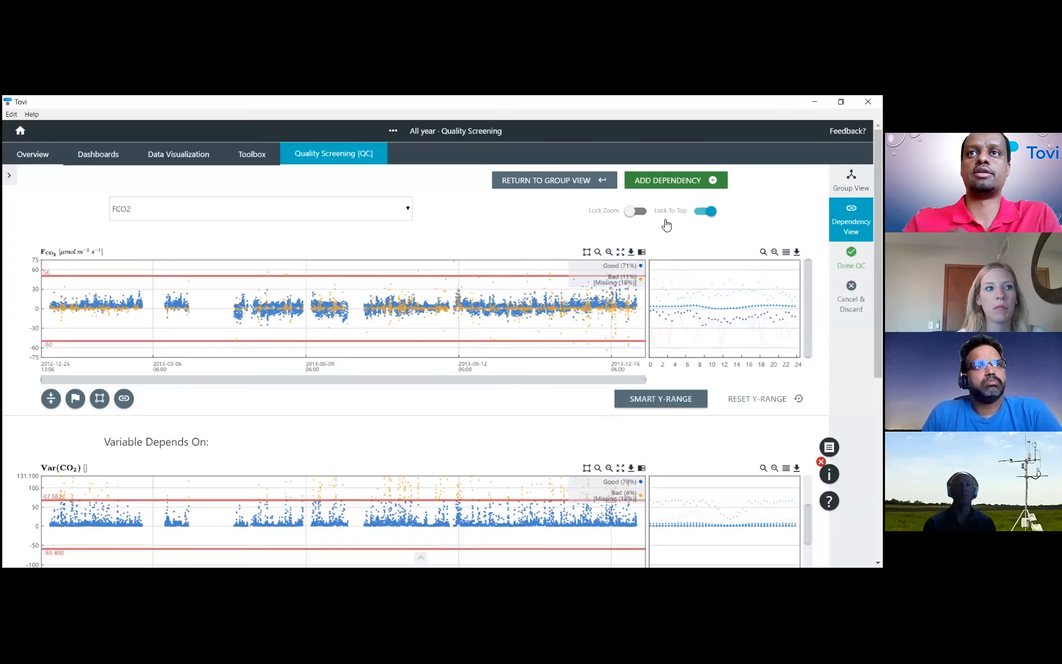
pyautogui.click(685, 191)
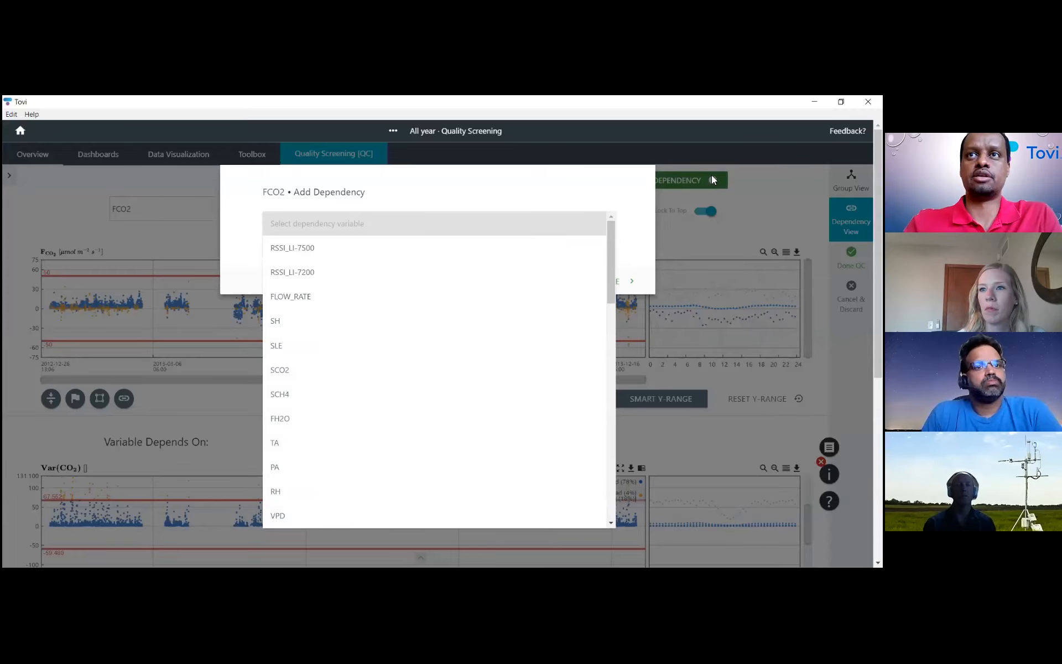
pyautogui.click(373, 273)
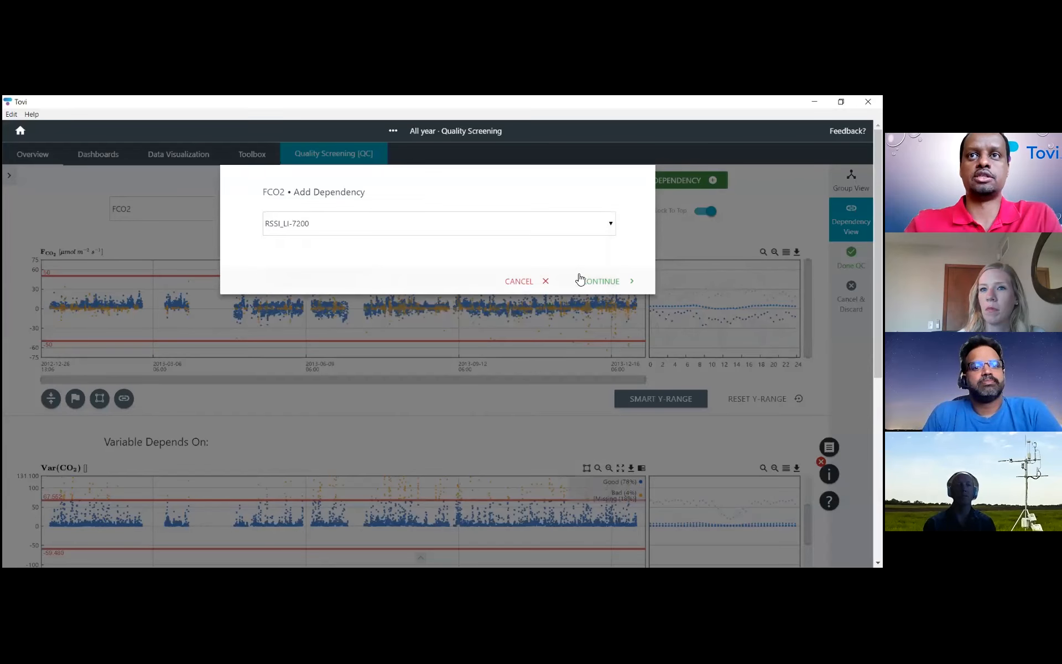
pyautogui.click(591, 281)
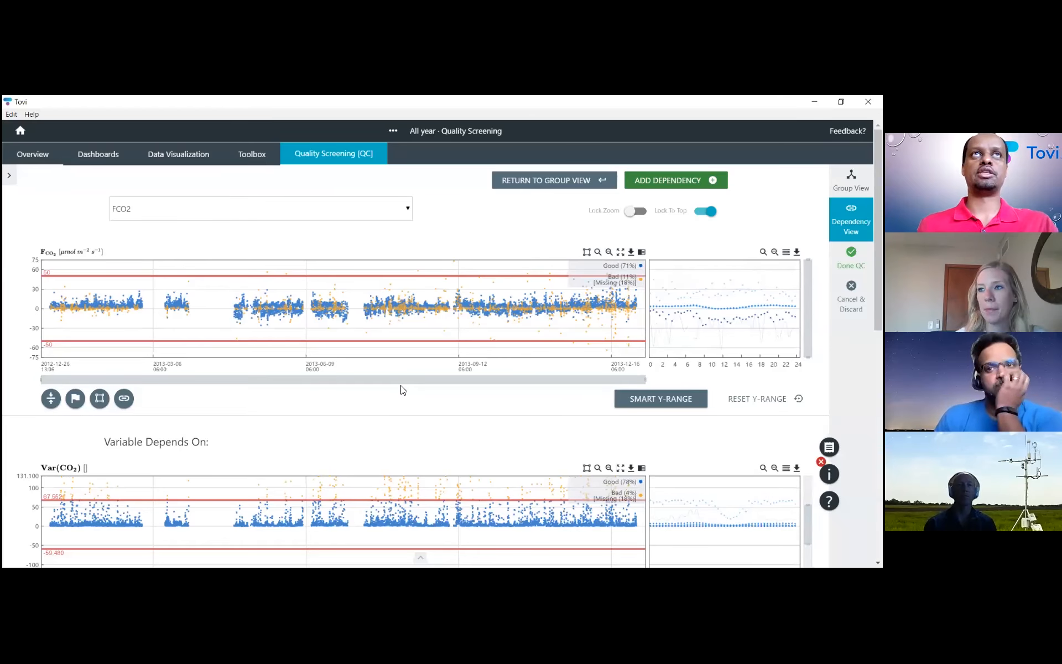
# Step: Raise the lower limit of the RSSI_LI-7200 dependency to about 49.758 and check the effect on the FCO2 plot
pyautogui.scroll(-1, 403, 390)
pyautogui.scroll(-2, 403, 390)
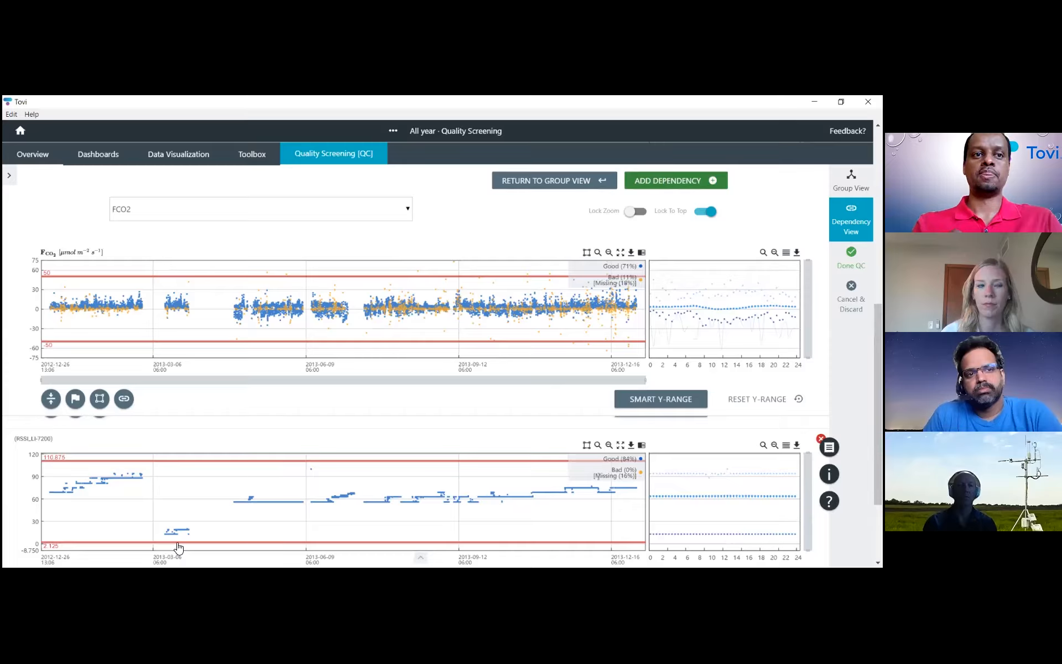
pyautogui.moveTo(178, 547); pyautogui.dragTo(178, 510)
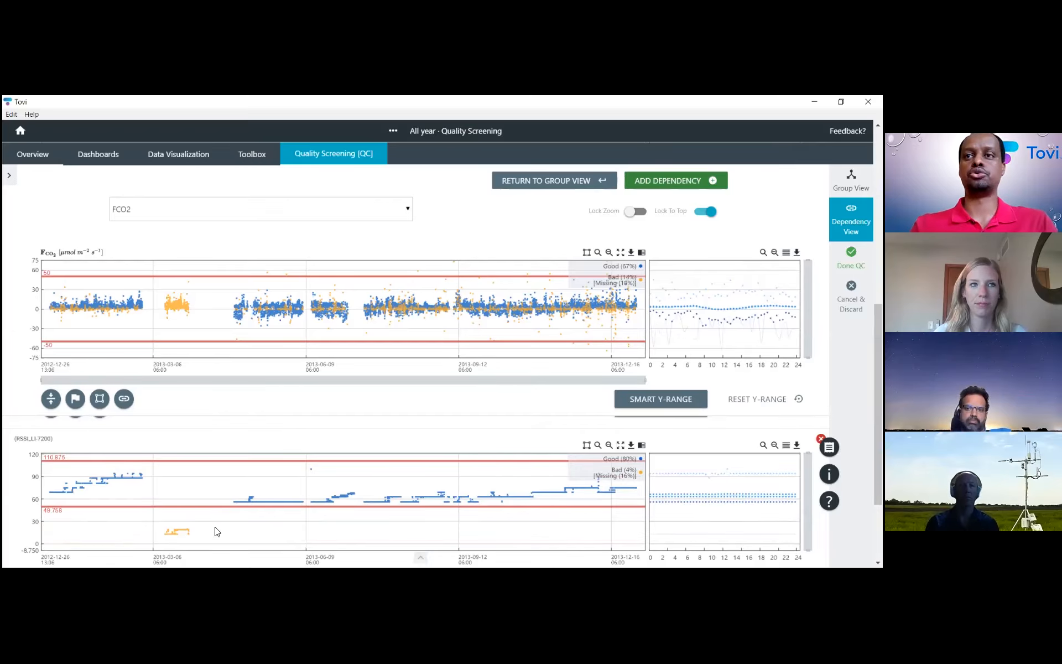
pyautogui.scroll(-1, 323, 426)
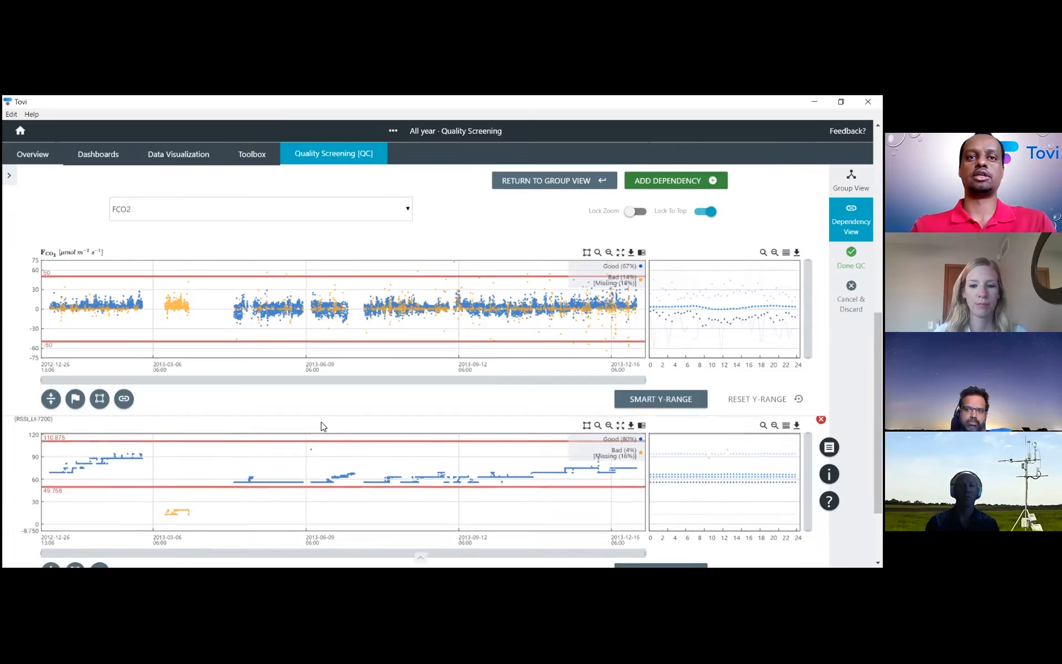
pyautogui.scroll(1, 323, 426)
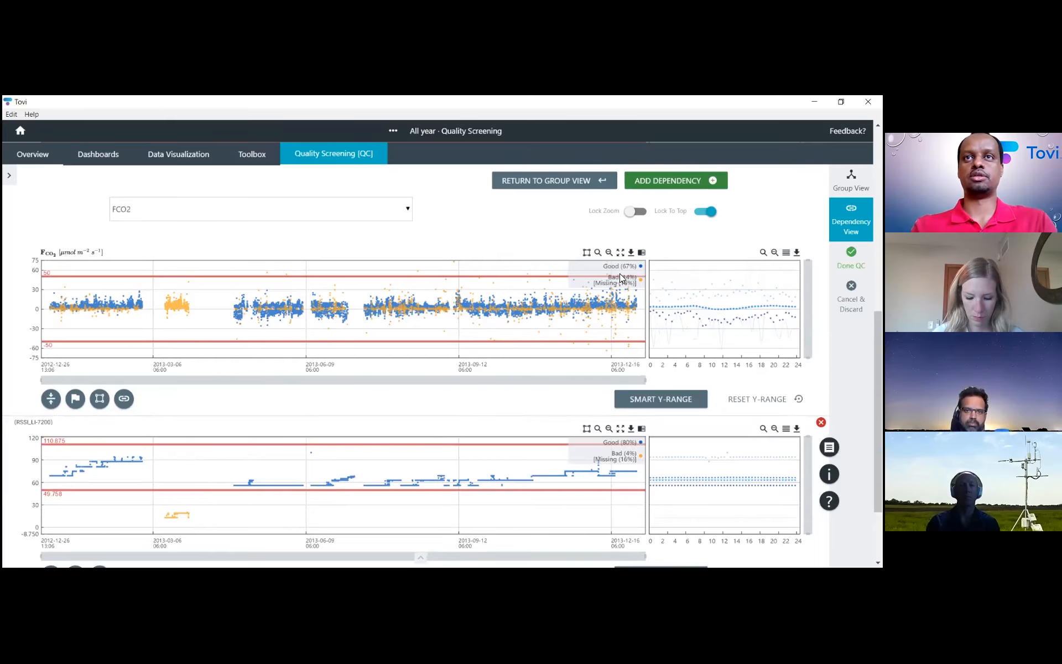
pyautogui.moveTo(617, 285)
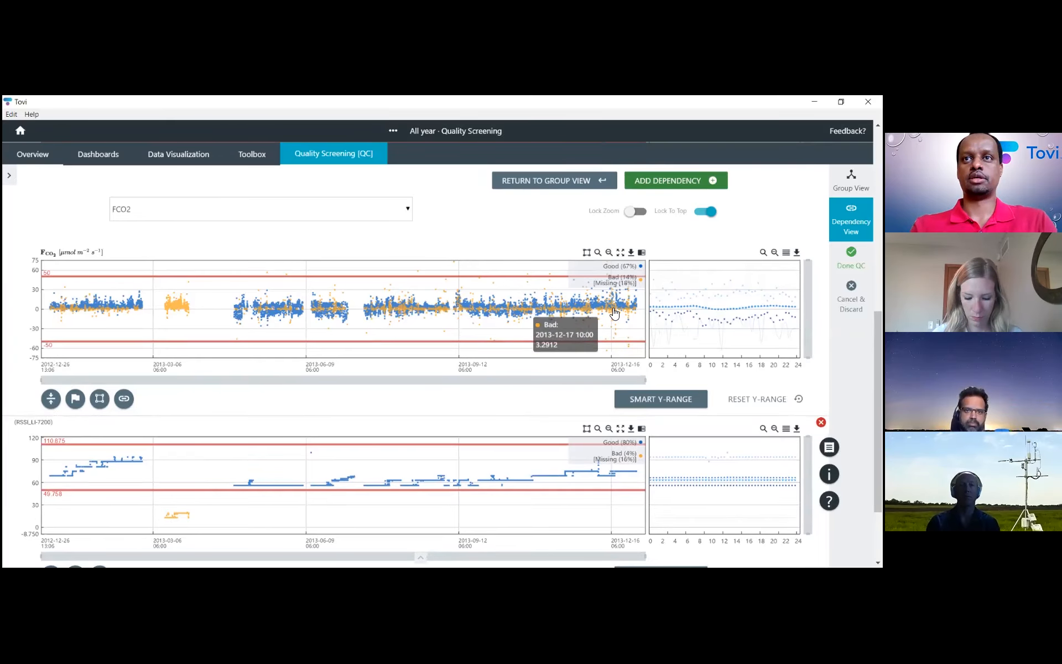
pyautogui.scroll(1, 615, 314)
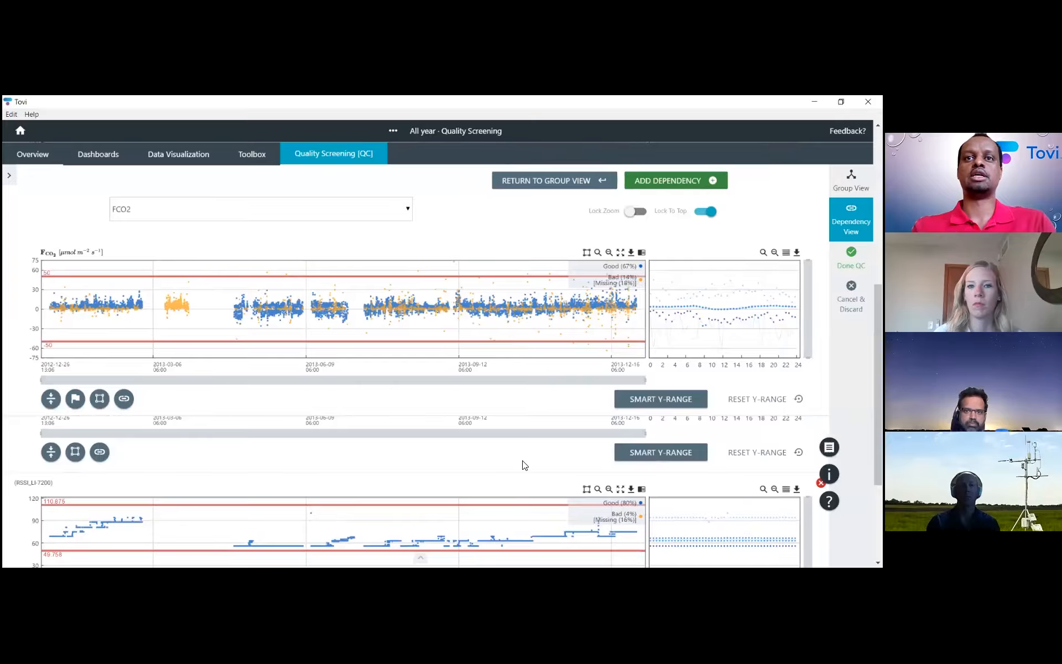
# Step: Add FLOW_RATE as another dependency of FCO2
pyautogui.scroll(-1, 524, 465)
pyautogui.scroll(-2, 525, 466)
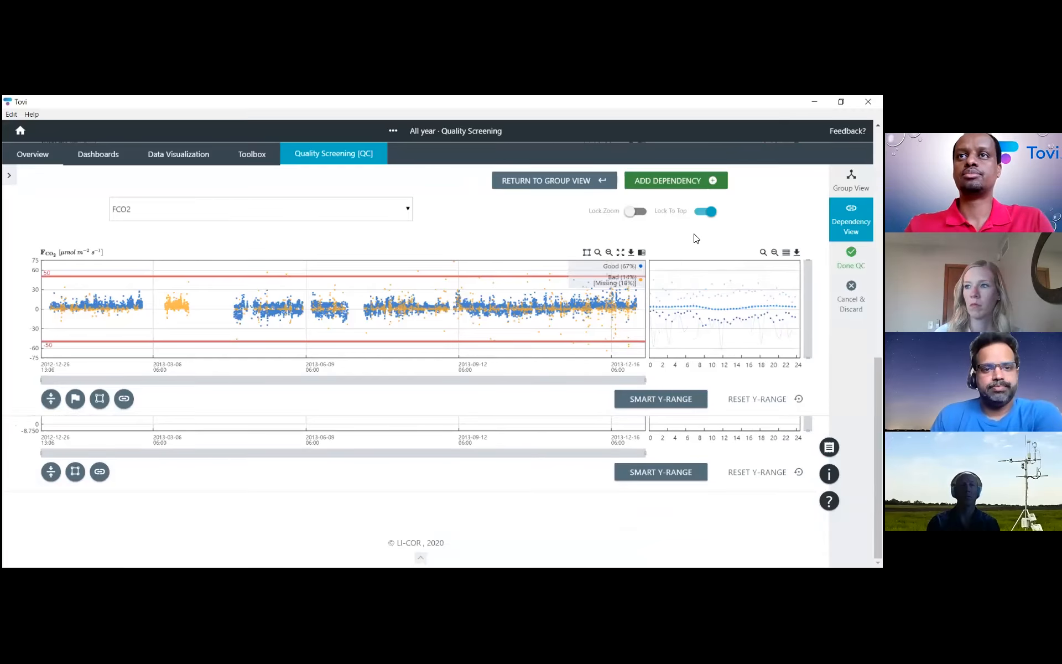
pyautogui.click(693, 188)
pyautogui.click(381, 224)
pyautogui.click(338, 271)
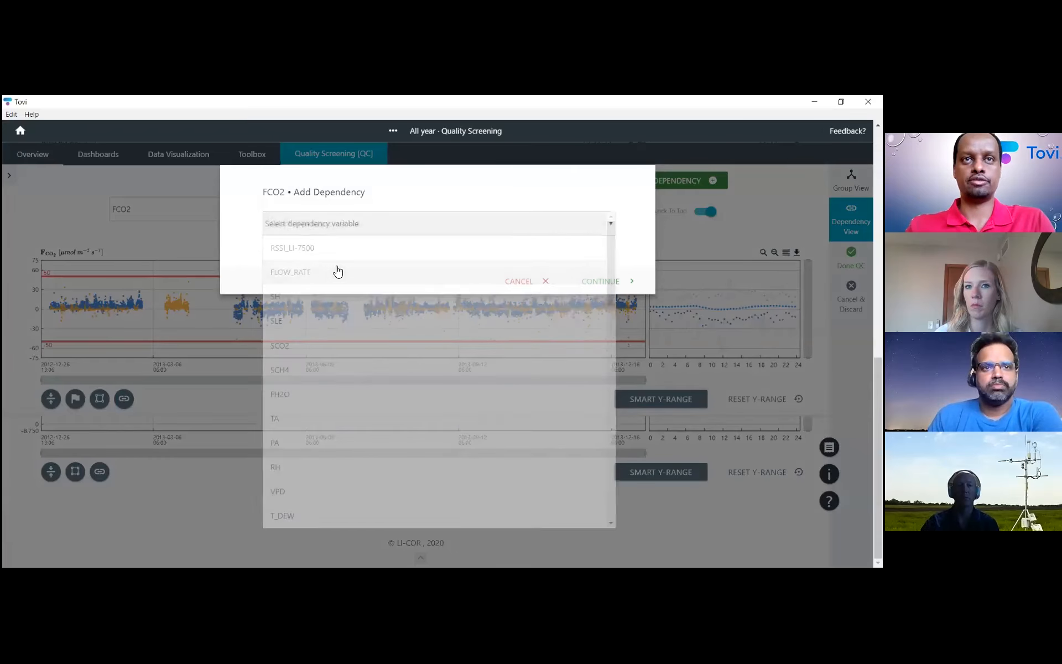
pyautogui.click(611, 284)
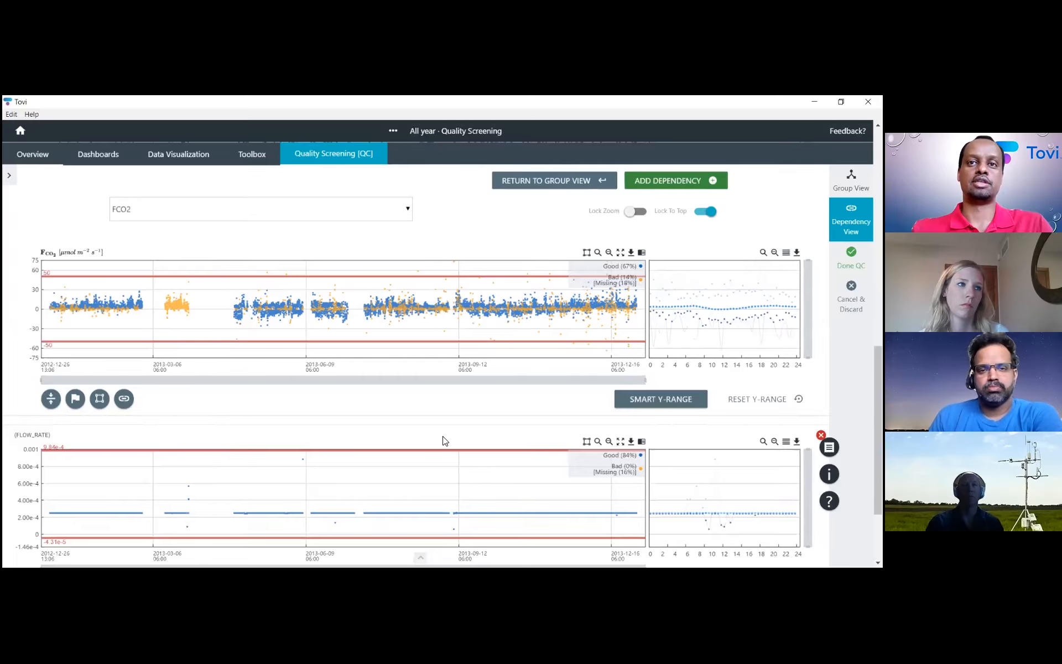
# Step: Apply the smart Y-range to the FLOW_RATE dependency and review the FCO2 plot with all its dependencies
pyautogui.scroll(-1, 445, 441)
pyautogui.scroll(-2, 444, 441)
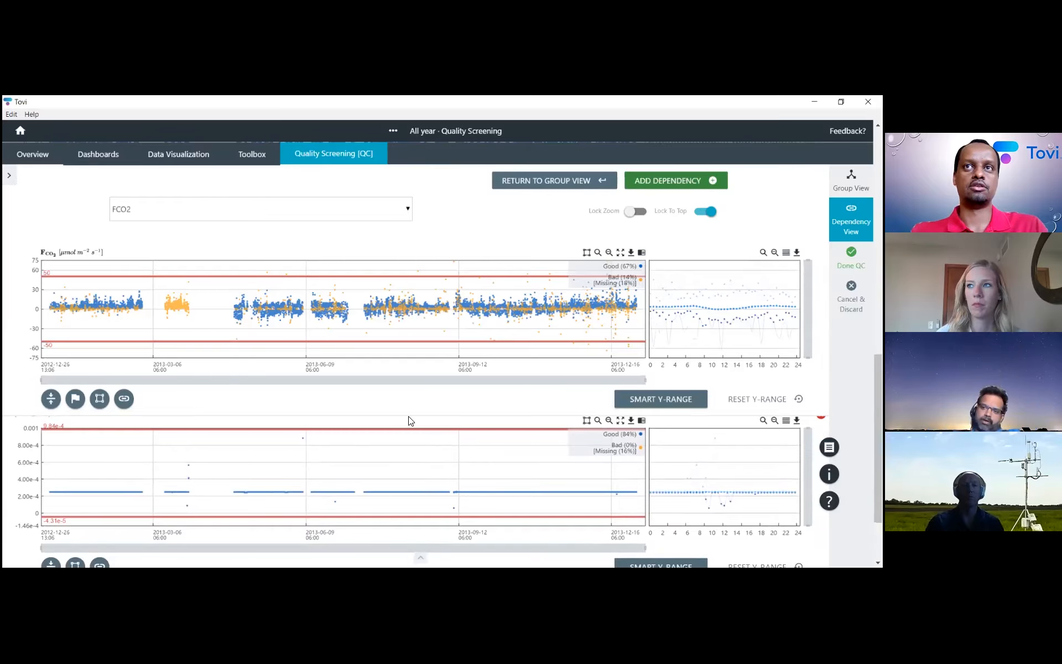
pyautogui.scroll(-1, 364, 481)
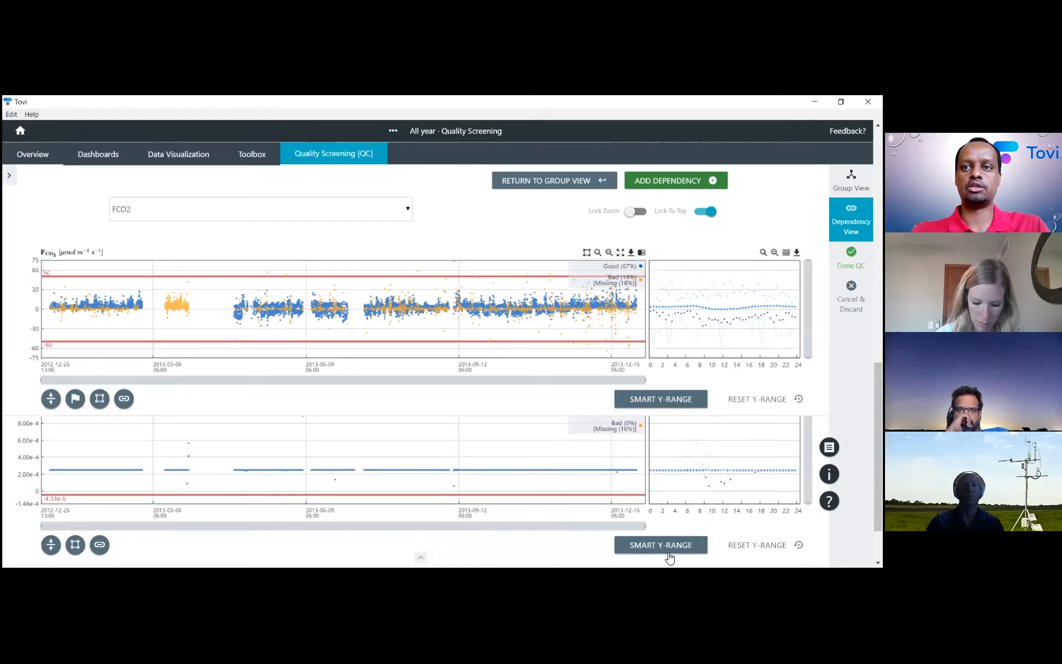
pyautogui.click(669, 552)
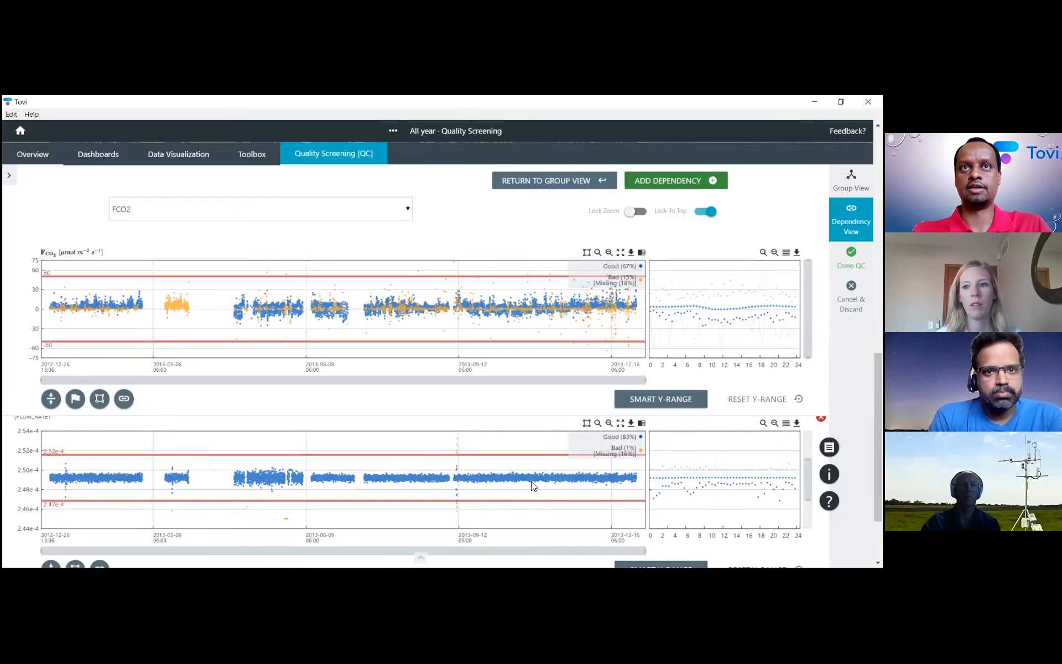
pyautogui.scroll(3, 533, 485)
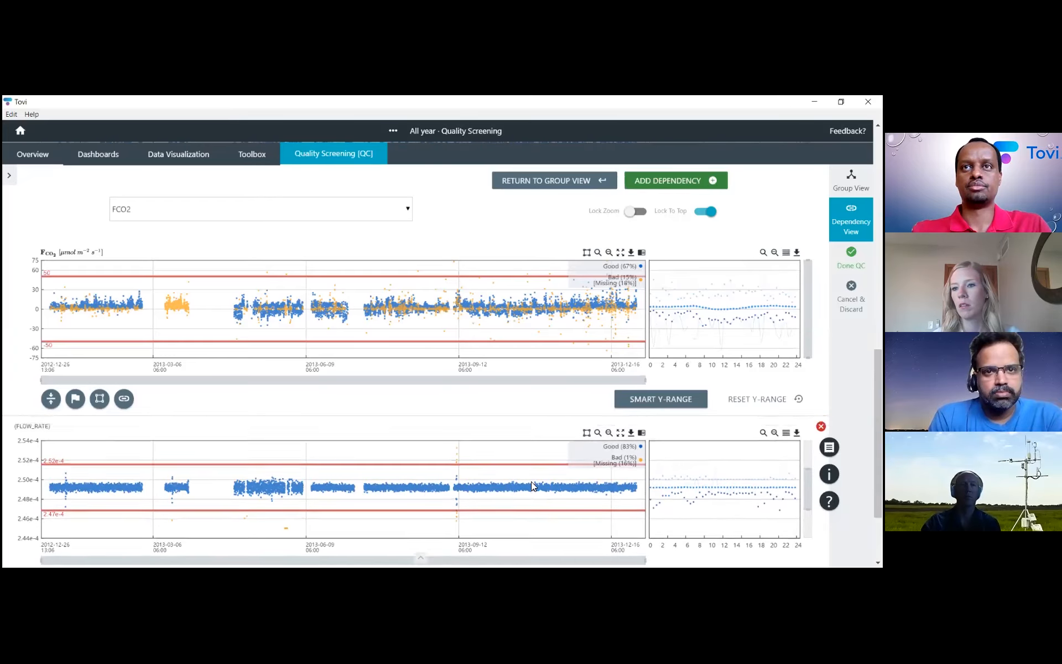
pyautogui.scroll(5, 533, 486)
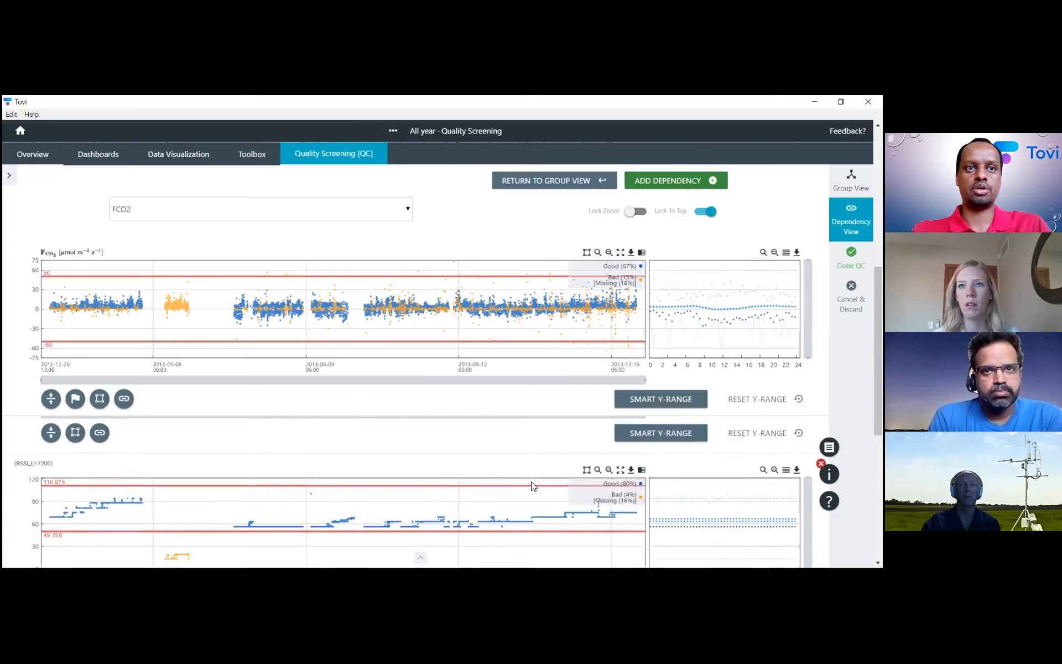
pyautogui.scroll(4, 533, 486)
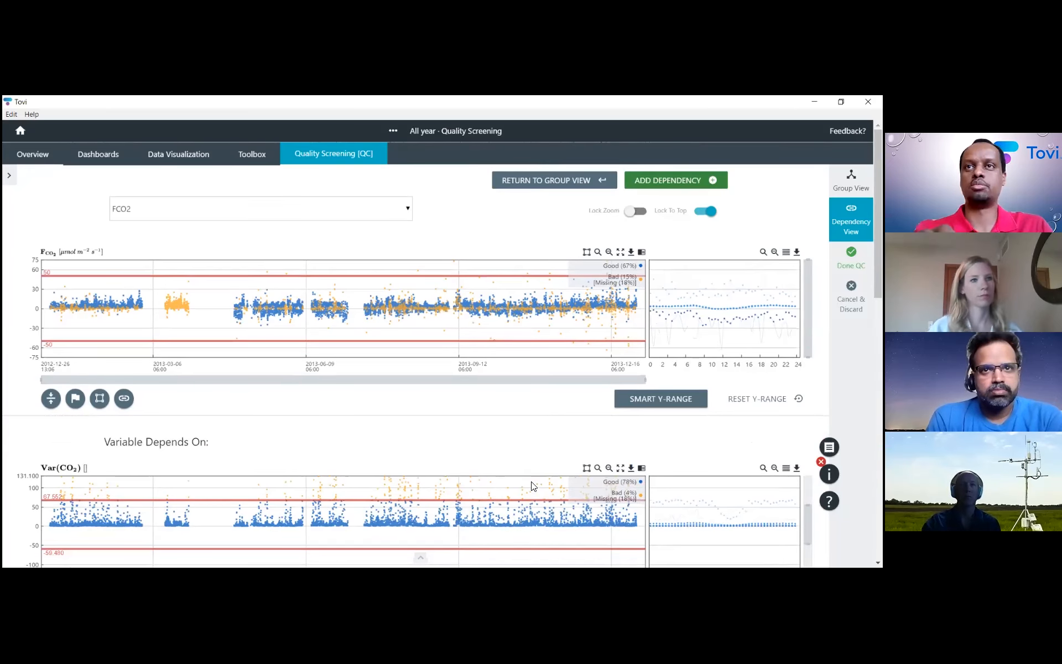
pyautogui.moveTo(622, 277)
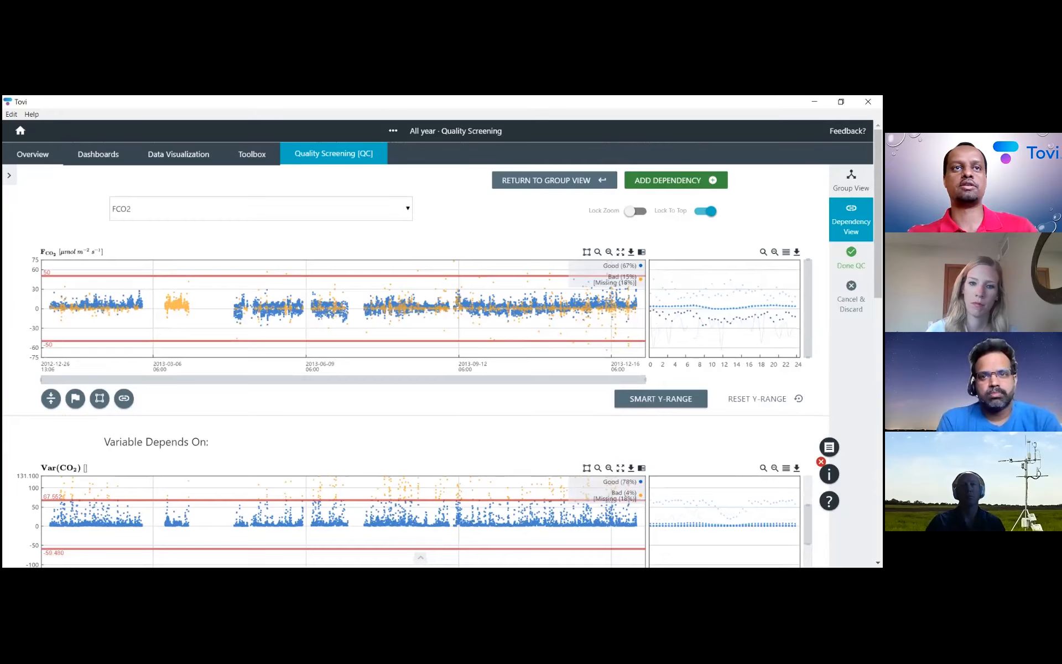
# Step: Return to the group view and look over the H and storage heat flux plots in the Fluxes group
pyautogui.click(555, 180)
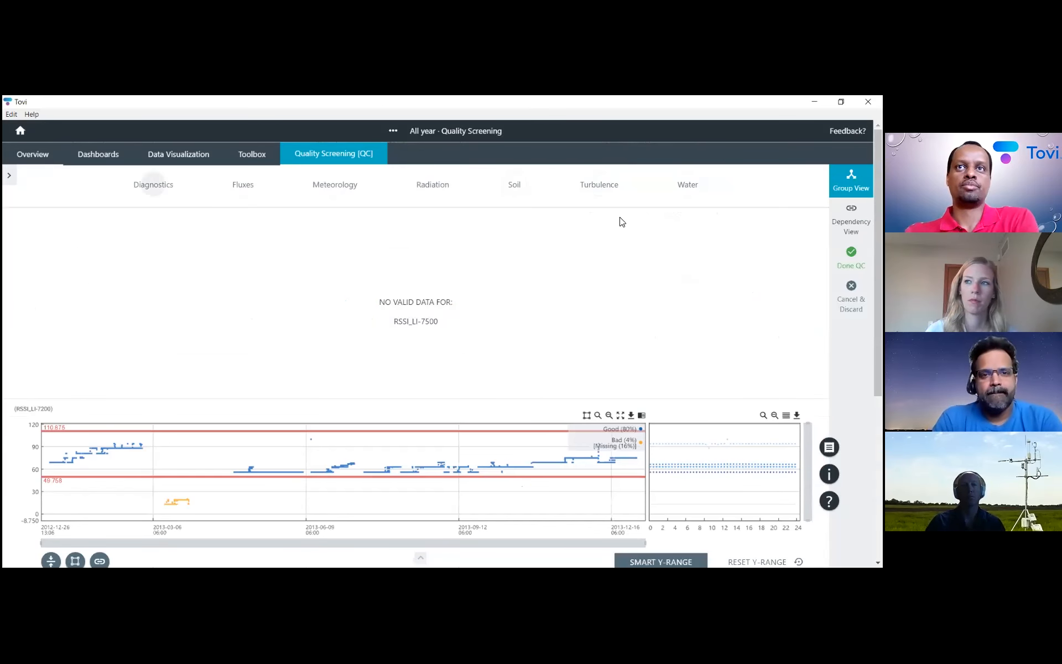
pyautogui.click(243, 185)
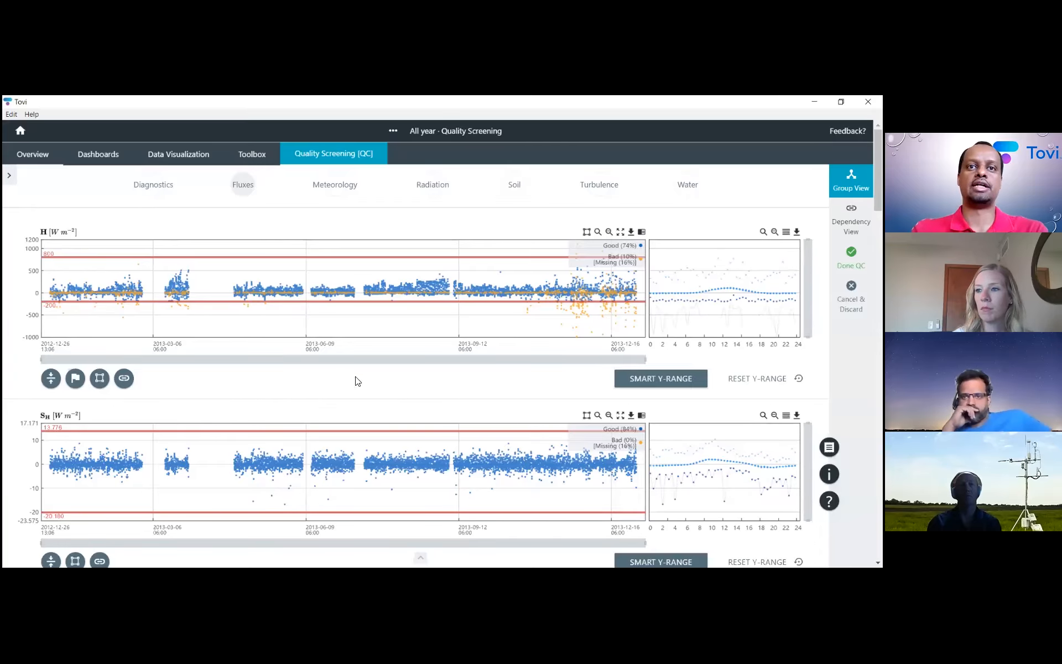
pyautogui.scroll(-1, 325, 386)
pyautogui.scroll(-3, 325, 386)
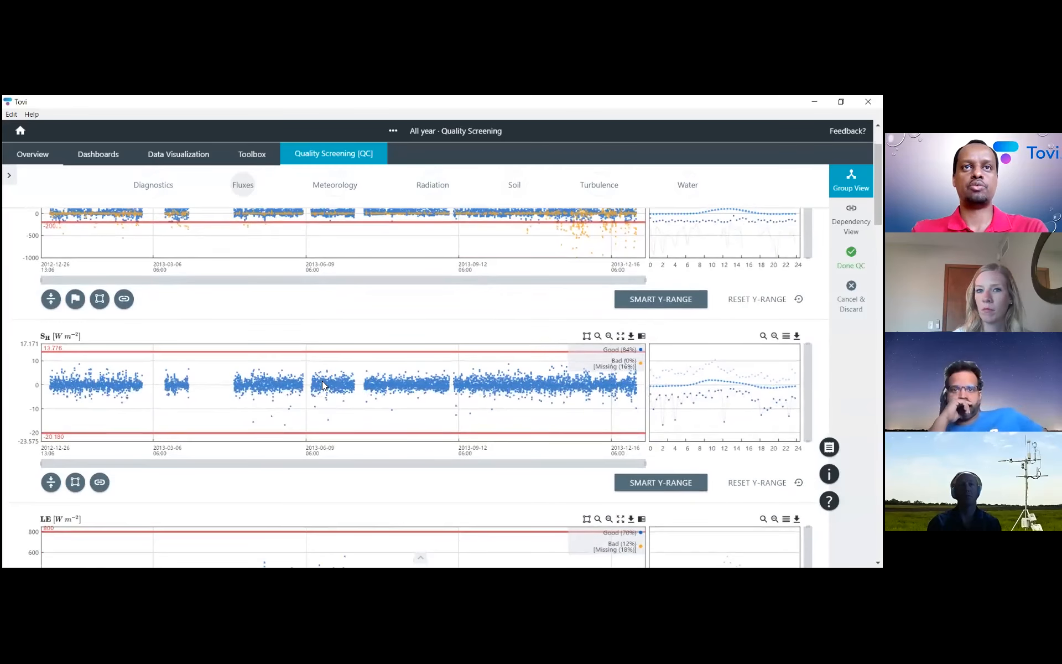
pyautogui.scroll(3, 324, 384)
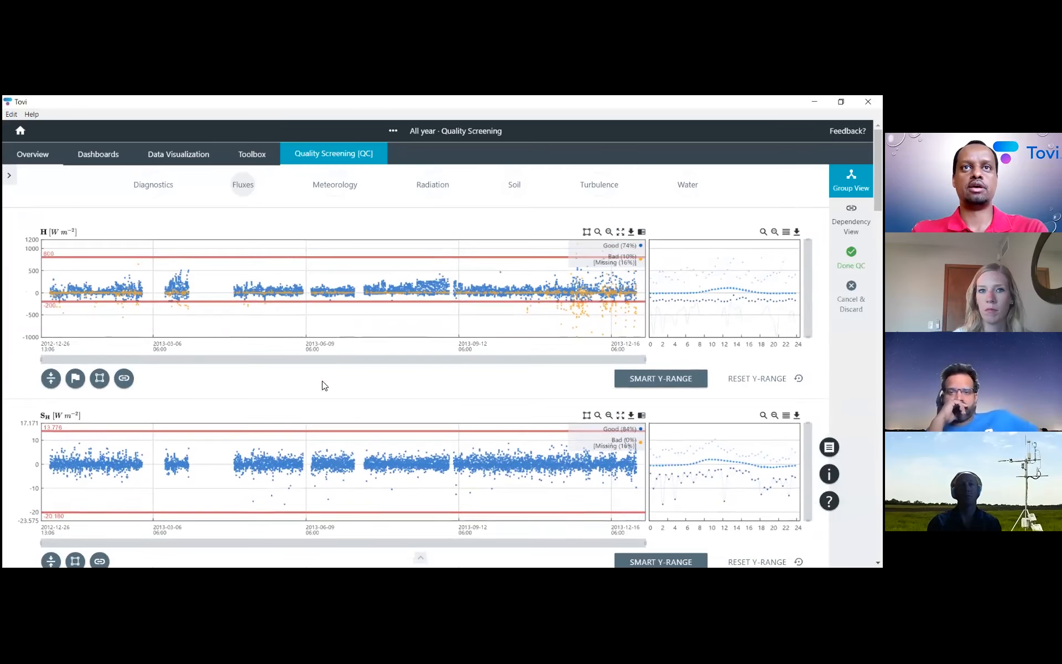
# Step: Examine the net radiation, PPFD and global radiation plots in the Radiation group
pyautogui.click(434, 187)
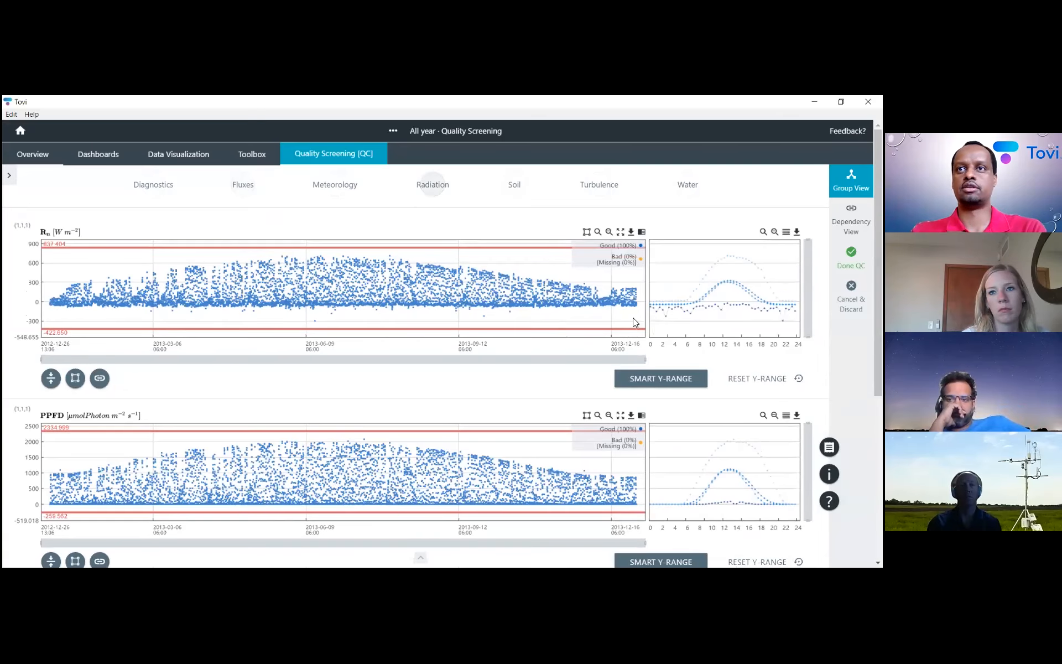
pyautogui.scroll(-1, 540, 344)
pyautogui.scroll(-5, 541, 344)
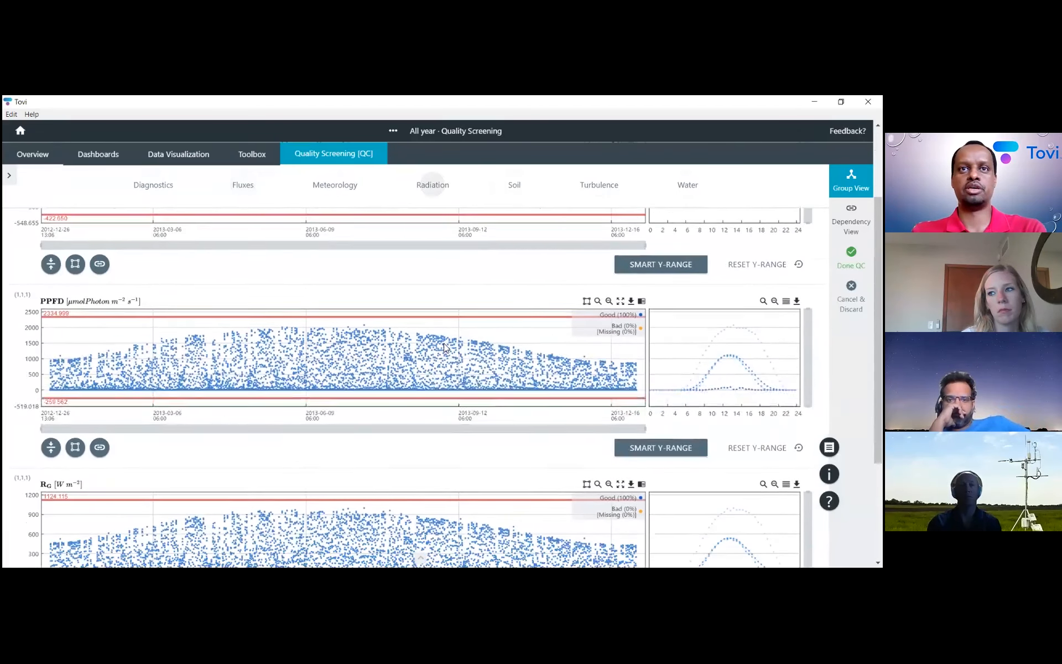
pyautogui.scroll(-3, 736, 388)
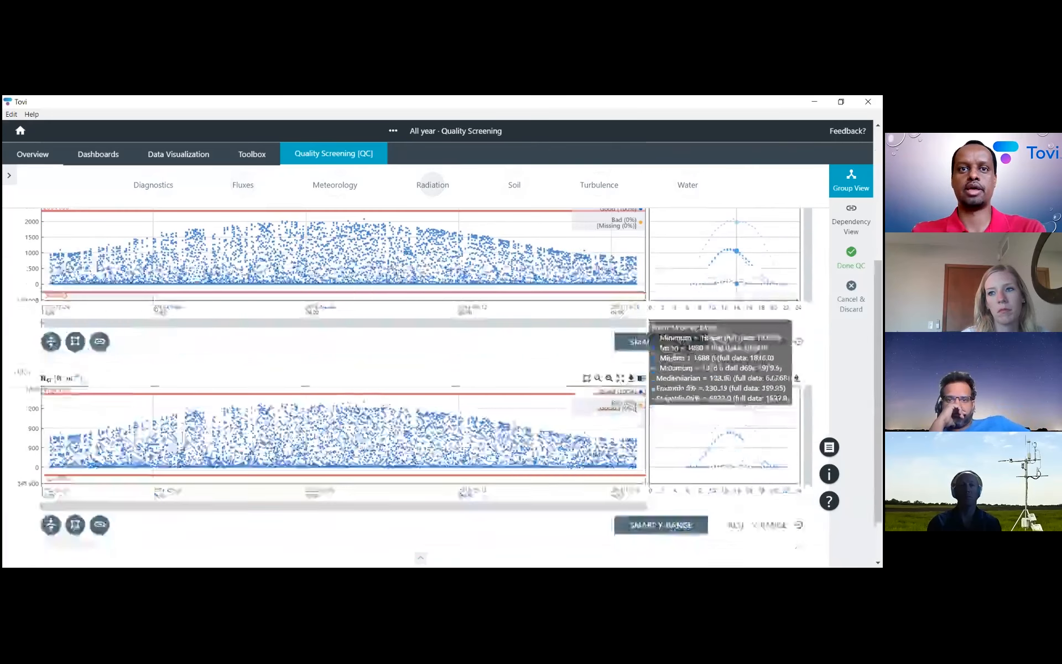
pyautogui.scroll(-1, 589, 370)
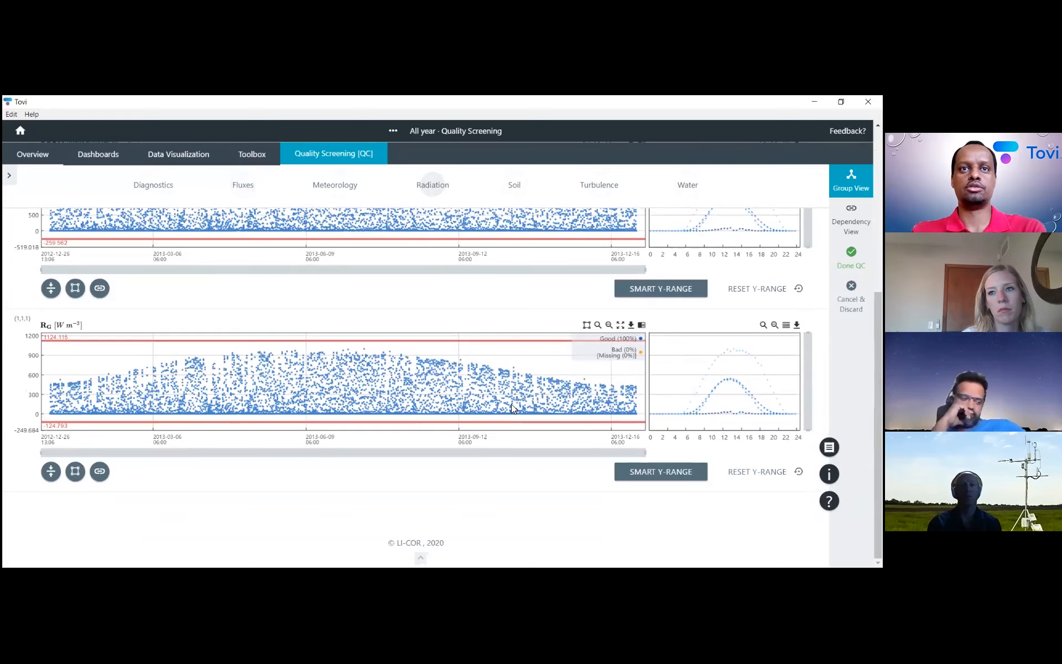
pyautogui.scroll(1, 511, 409)
pyautogui.scroll(-1, 511, 409)
pyautogui.scroll(9, 511, 403)
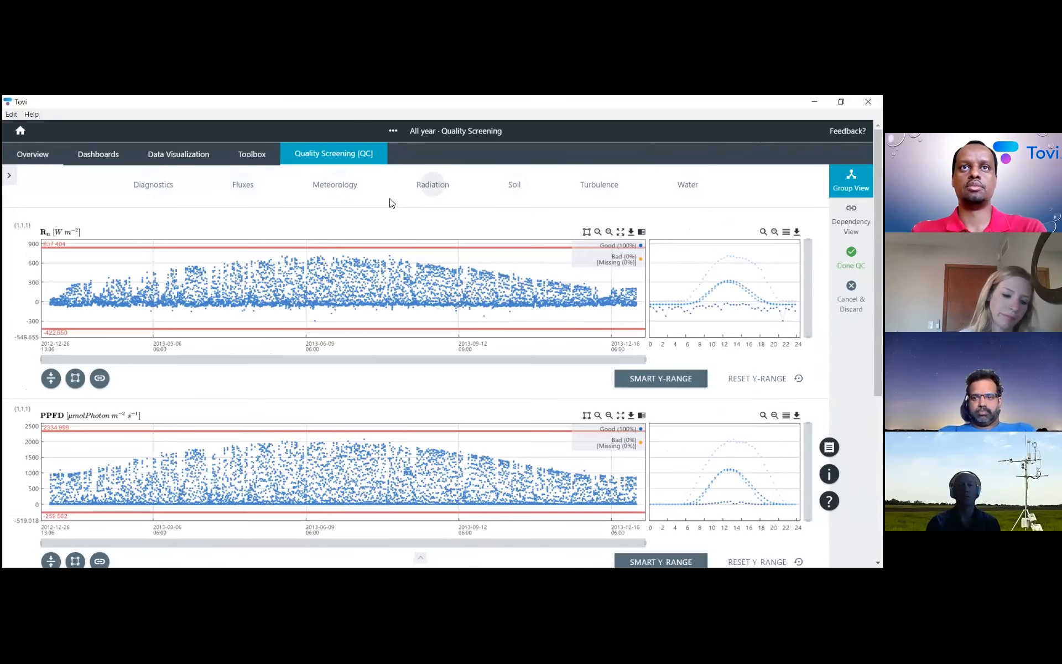
# Step: Go through the Meteorology group plots and apply the smart Y-range to the CO2 mixing ratio
pyautogui.click(336, 193)
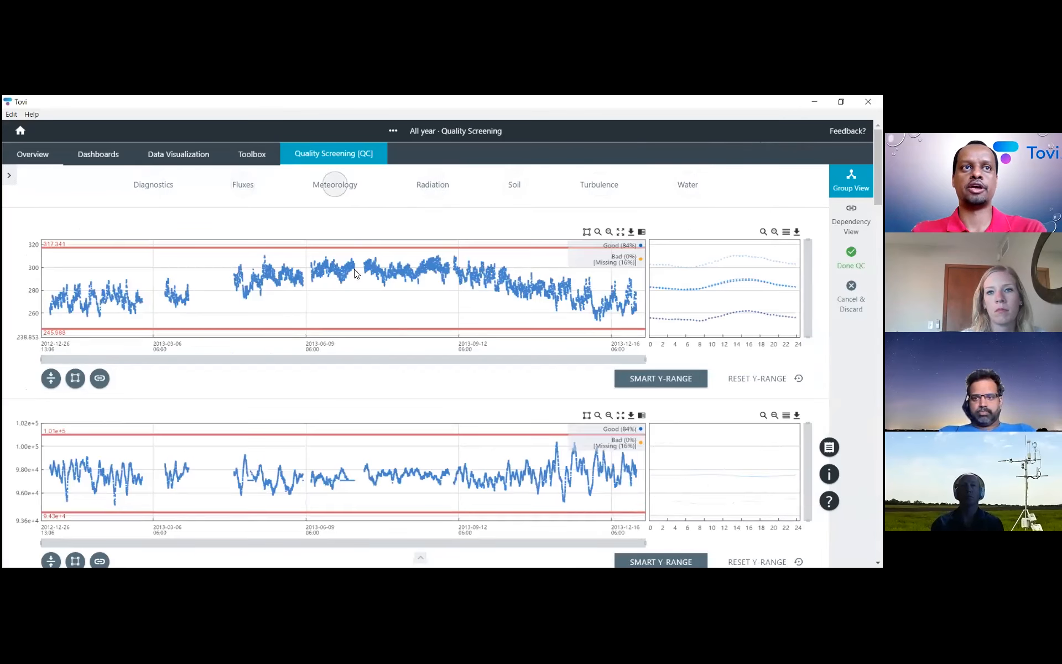
pyautogui.scroll(-2, 330, 309)
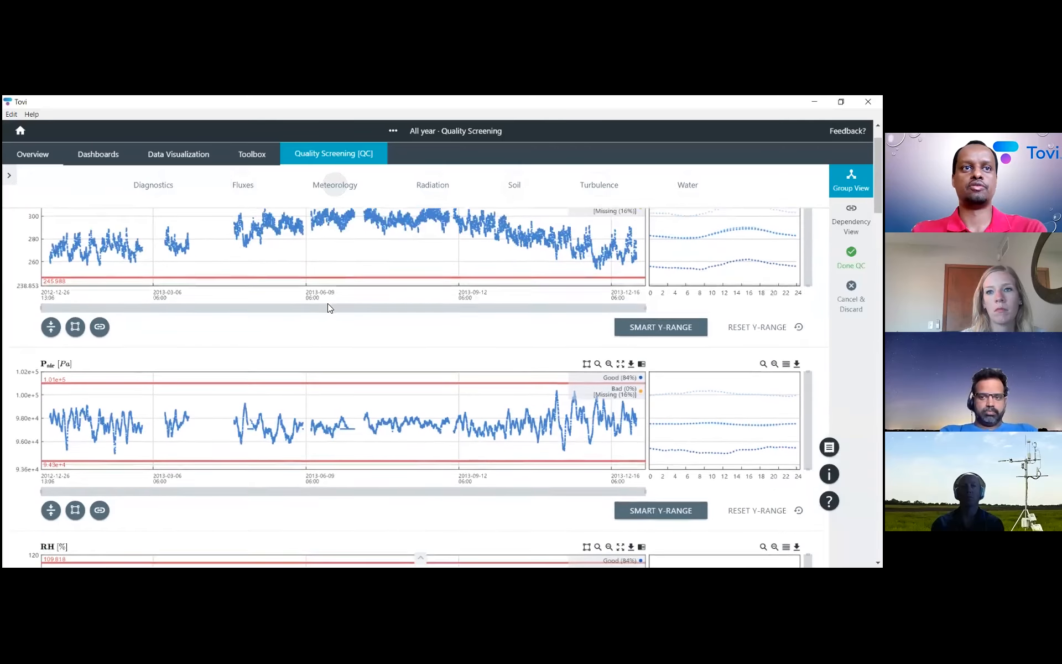
pyautogui.scroll(-4, 329, 308)
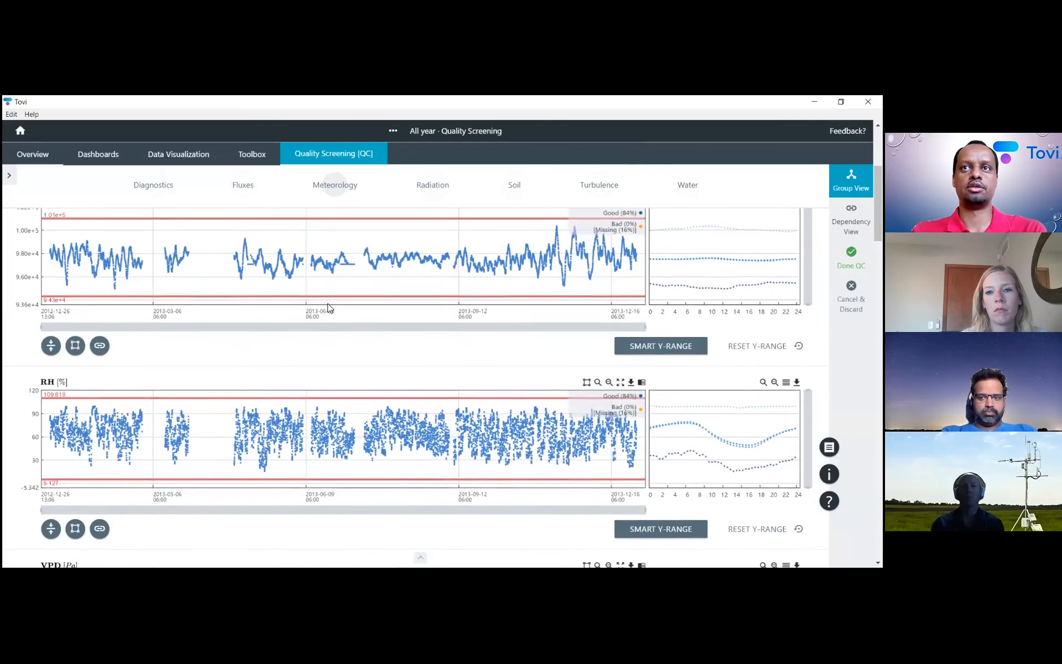
pyautogui.scroll(-6, 329, 308)
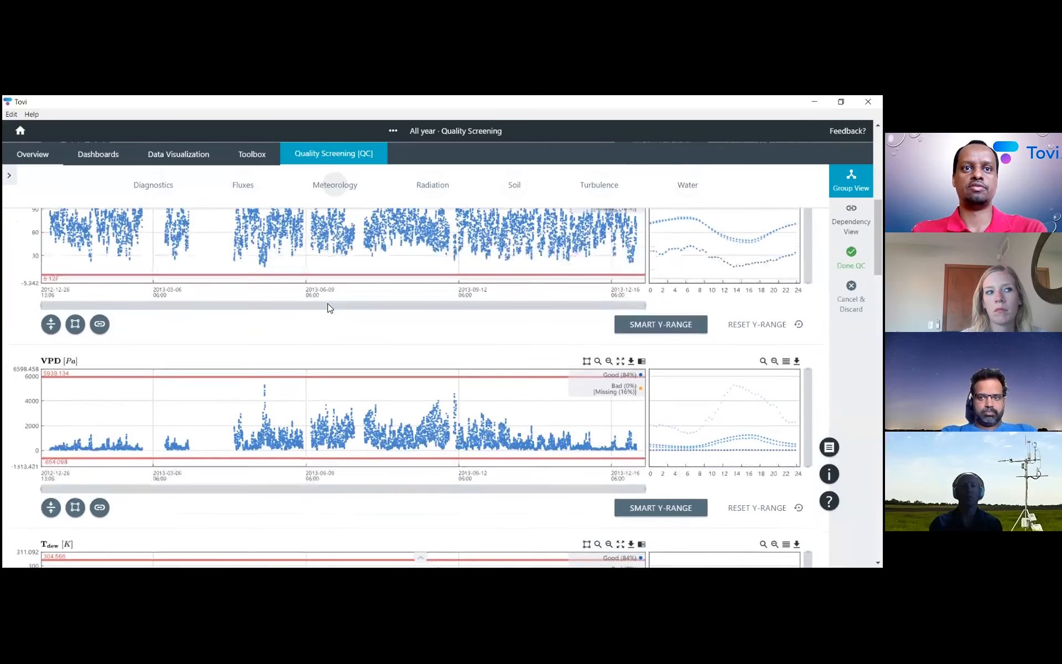
pyautogui.scroll(-8, 329, 308)
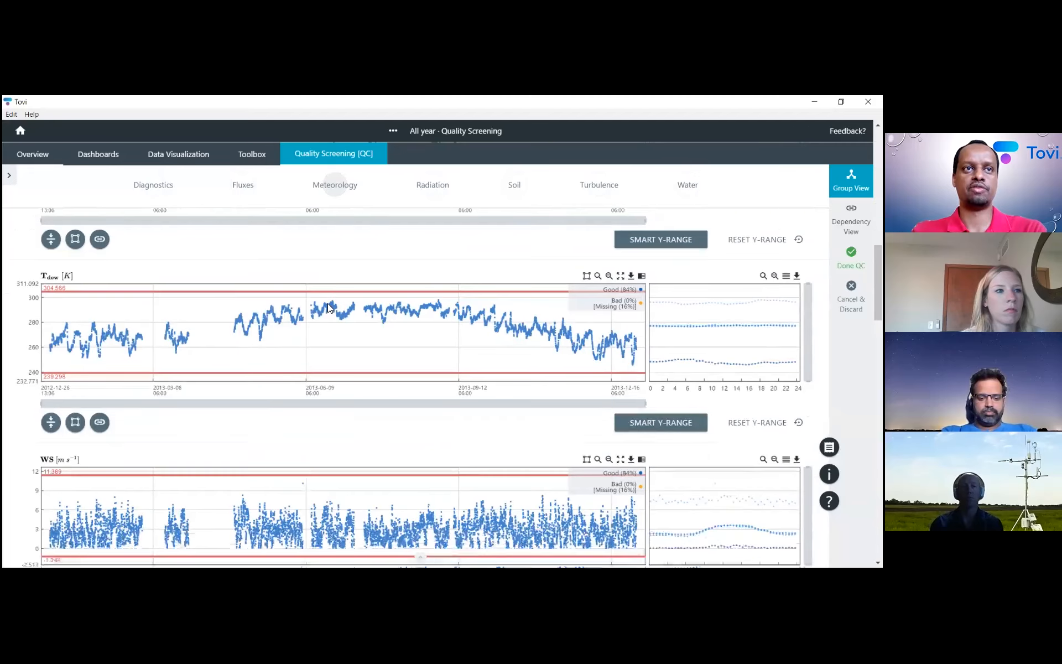
pyautogui.scroll(-8, 329, 308)
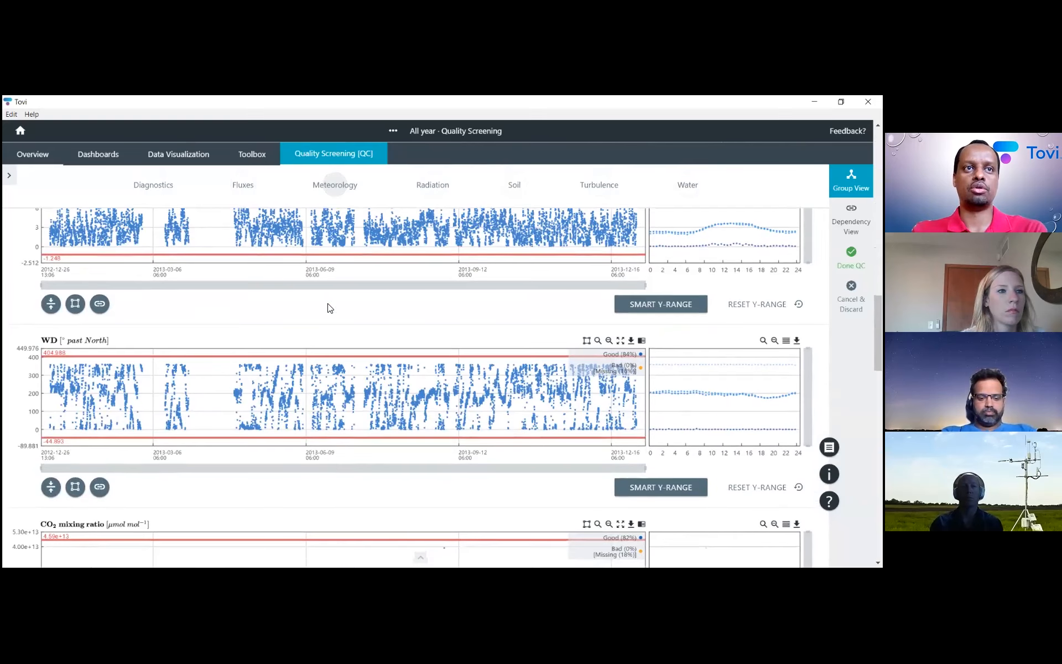
pyautogui.scroll(-6, 329, 308)
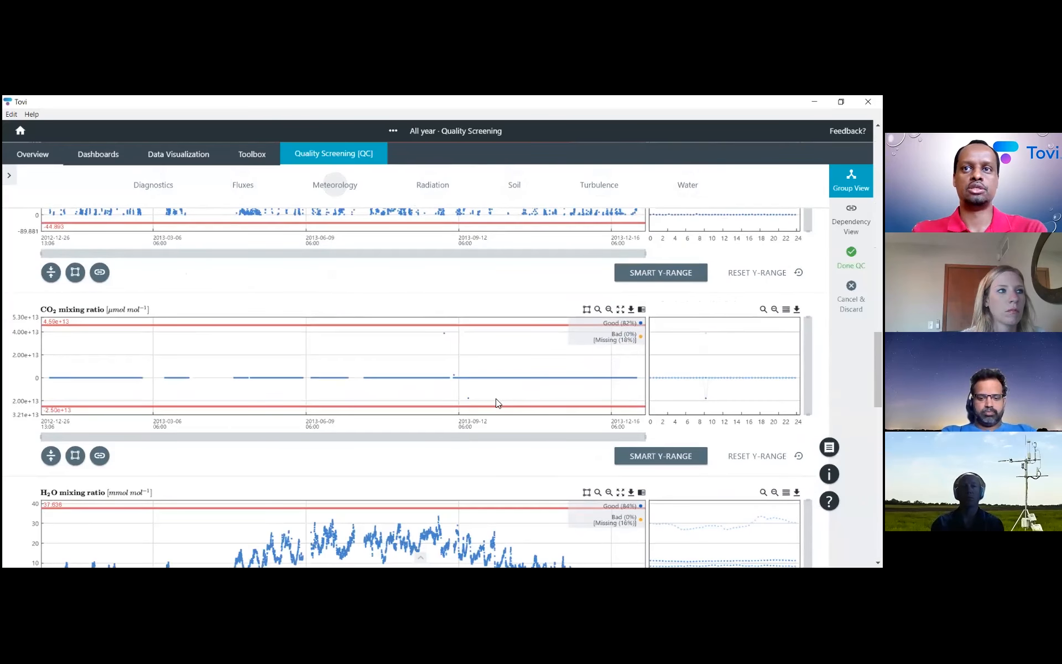
pyautogui.click(640, 457)
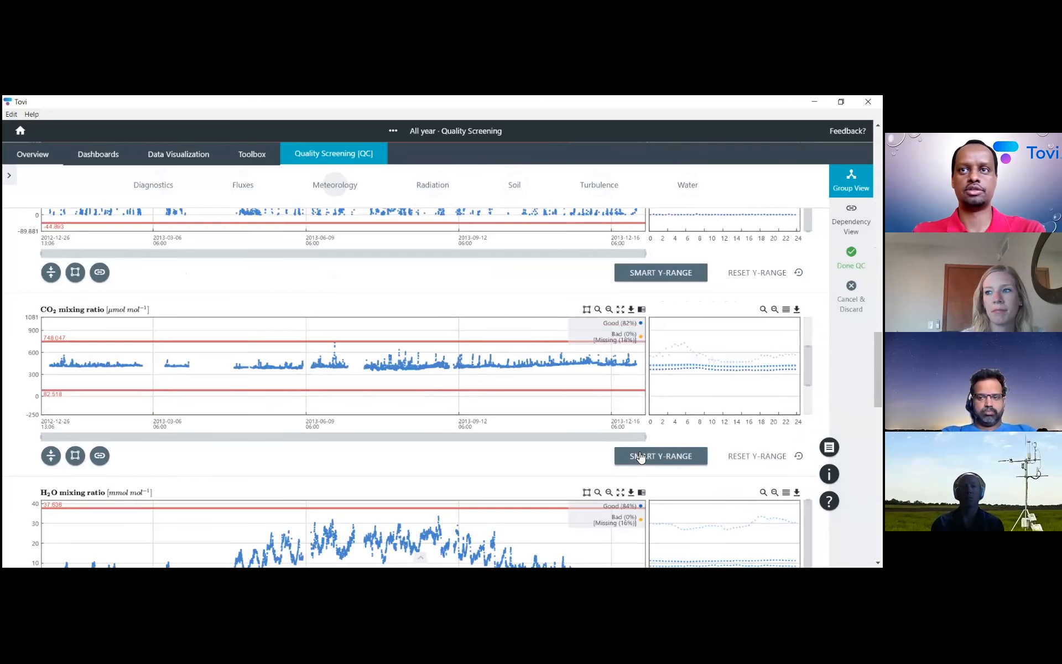
# Step: Look over the H2O mixing ratio and the remaining plots in the Meteorology group
pyautogui.scroll(-8, 641, 457)
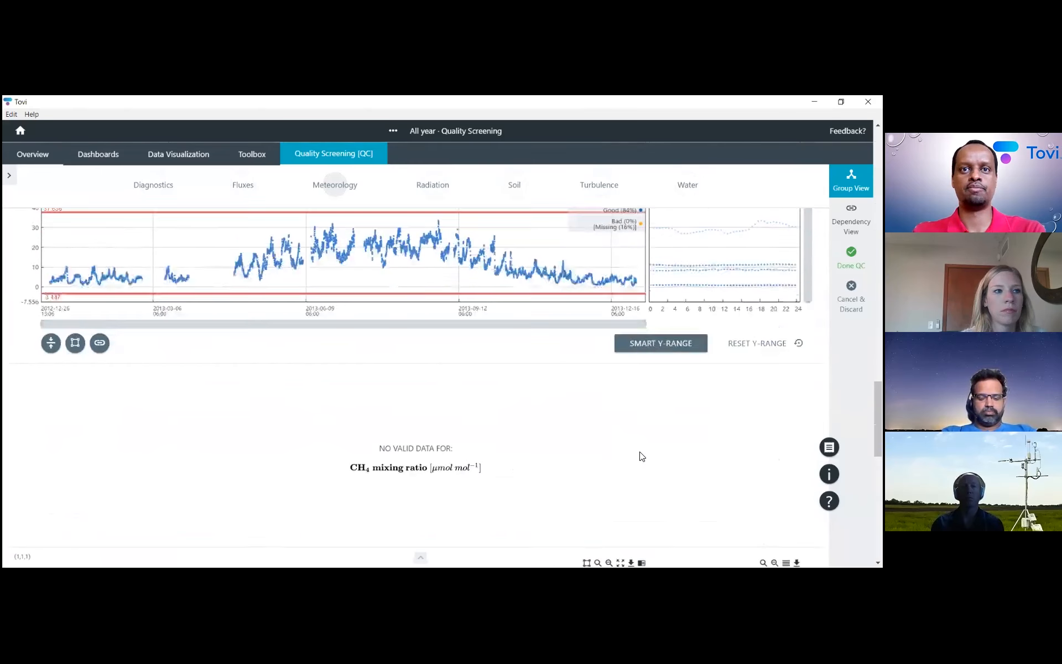
pyautogui.scroll(-3, 642, 457)
pyautogui.scroll(11, 640, 457)
pyautogui.scroll(20, 640, 456)
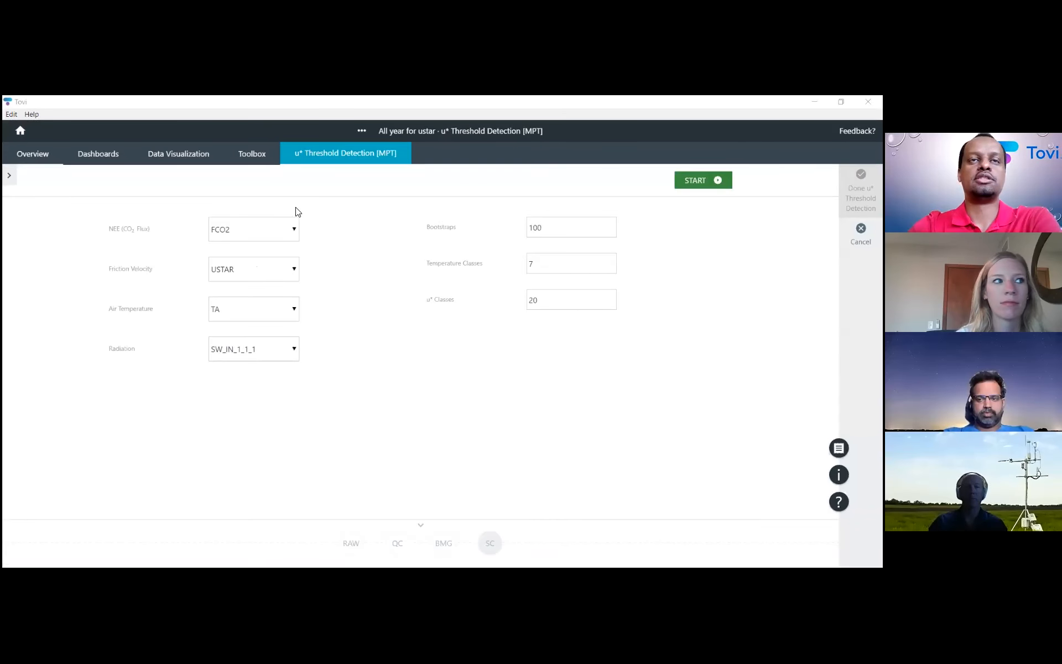
# Step: Open the u* Threshold Detection [MPT] tool and choose NEE as the CO2 flux variable
pyautogui.click(254, 160)
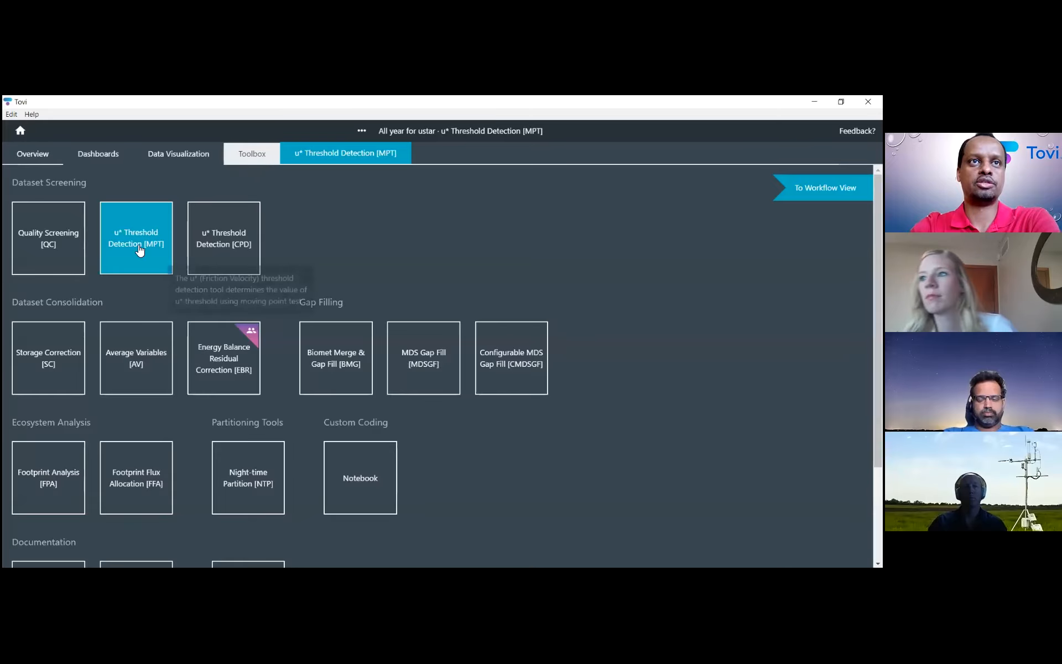
pyautogui.click(256, 157)
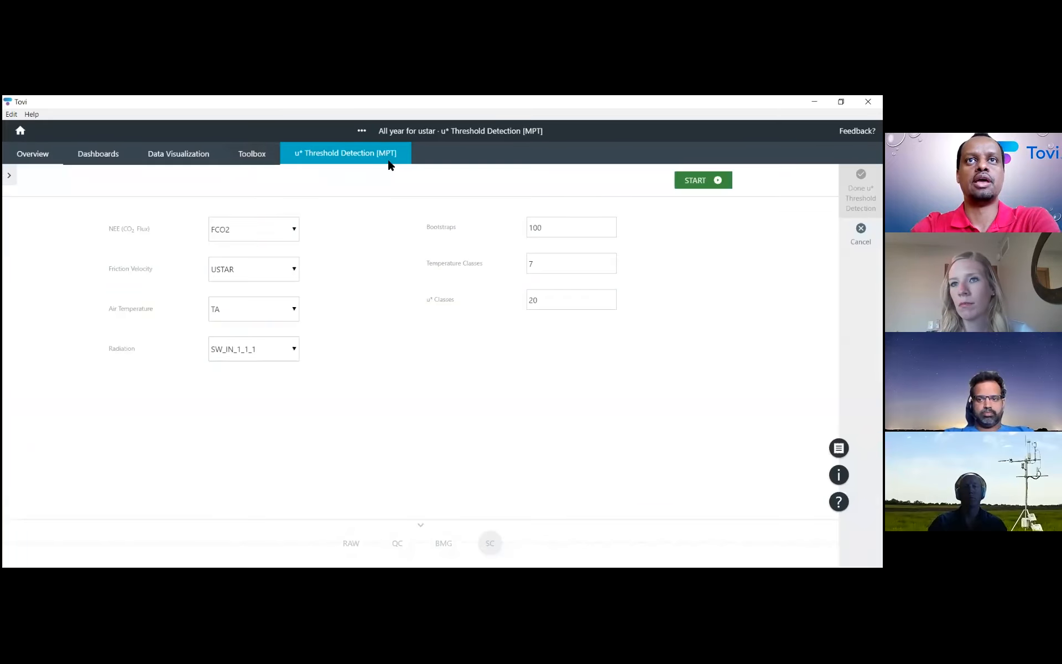
pyautogui.click(261, 241)
pyautogui.click(247, 256)
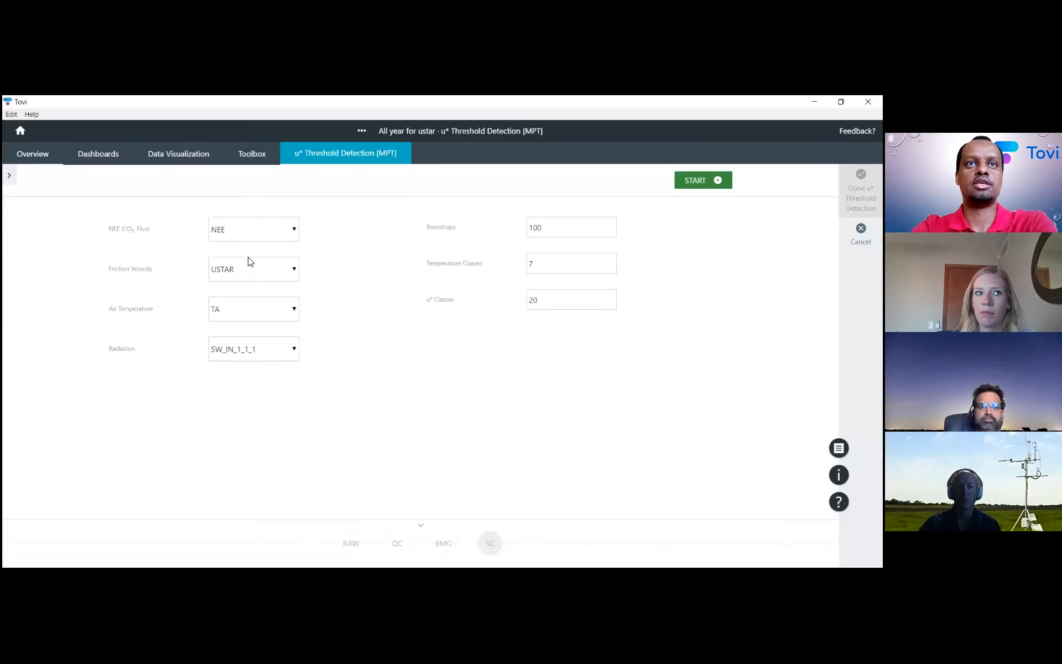
# Step: Keep USTAR as the friction velocity, and set air temperature to TA_1_1_1_merge and radiation to SW_IN_1_1_1_merge
pyautogui.click(239, 279)
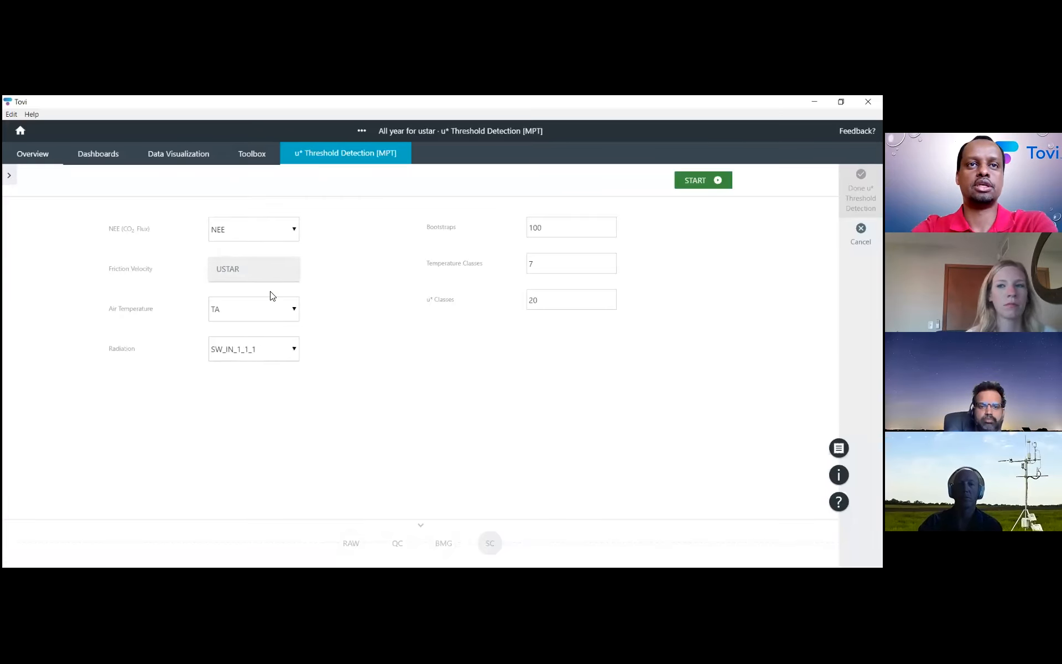
pyautogui.click(240, 281)
pyautogui.click(247, 310)
pyautogui.click(250, 360)
pyautogui.click(249, 360)
pyautogui.click(249, 373)
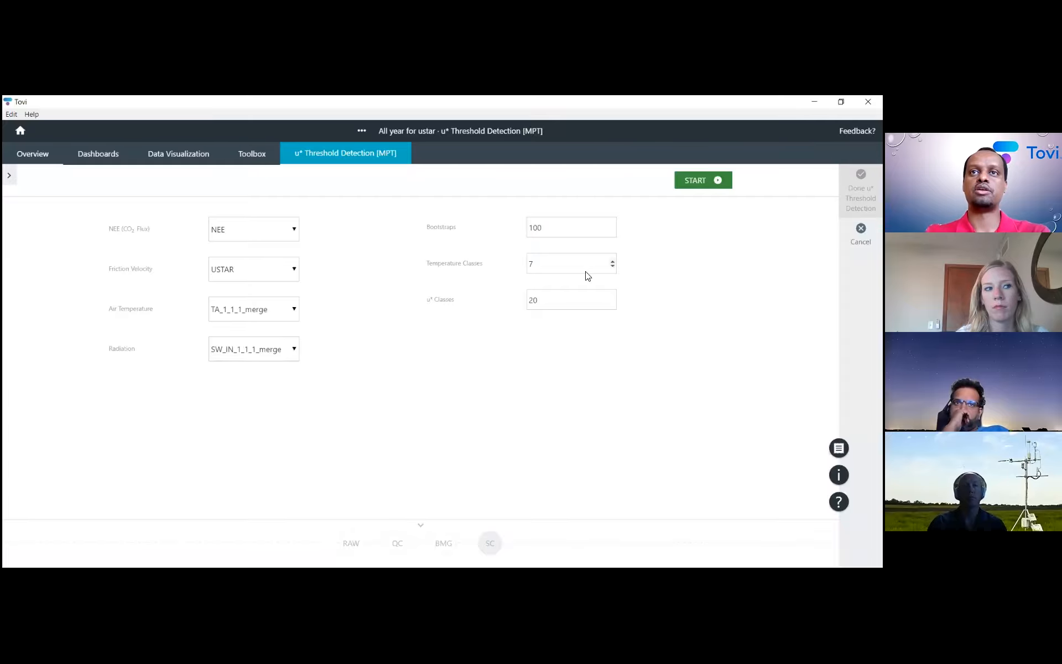
# Step: Run the u* threshold detection with 7 temperature classes and review the seasonal and overall histograms
pyautogui.click(689, 185)
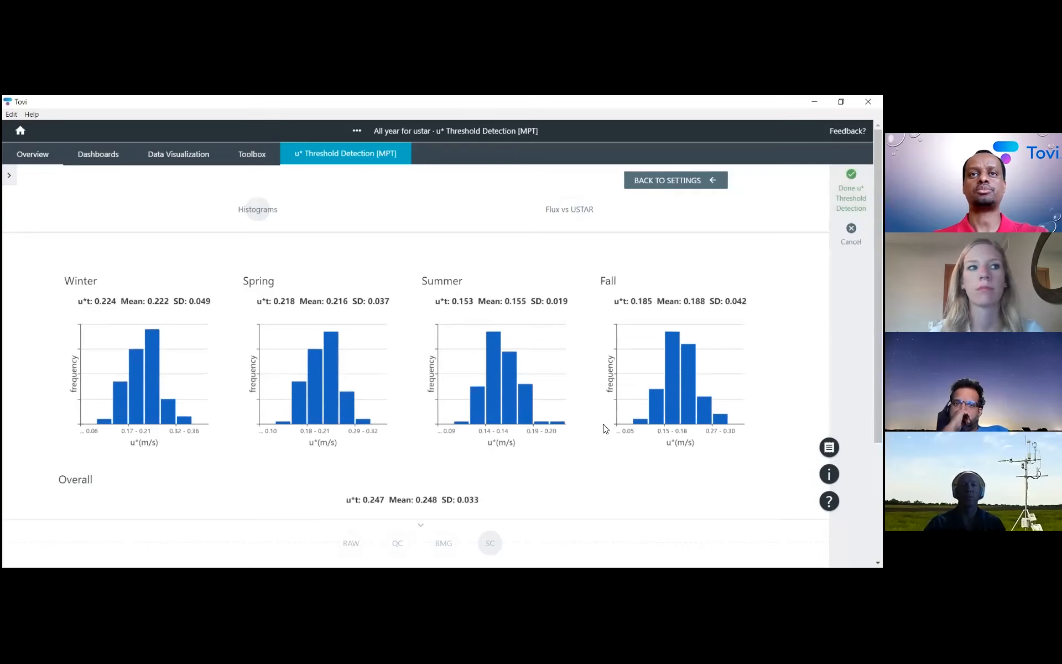
pyautogui.scroll(-3, 335, 503)
pyautogui.scroll(3, 334, 503)
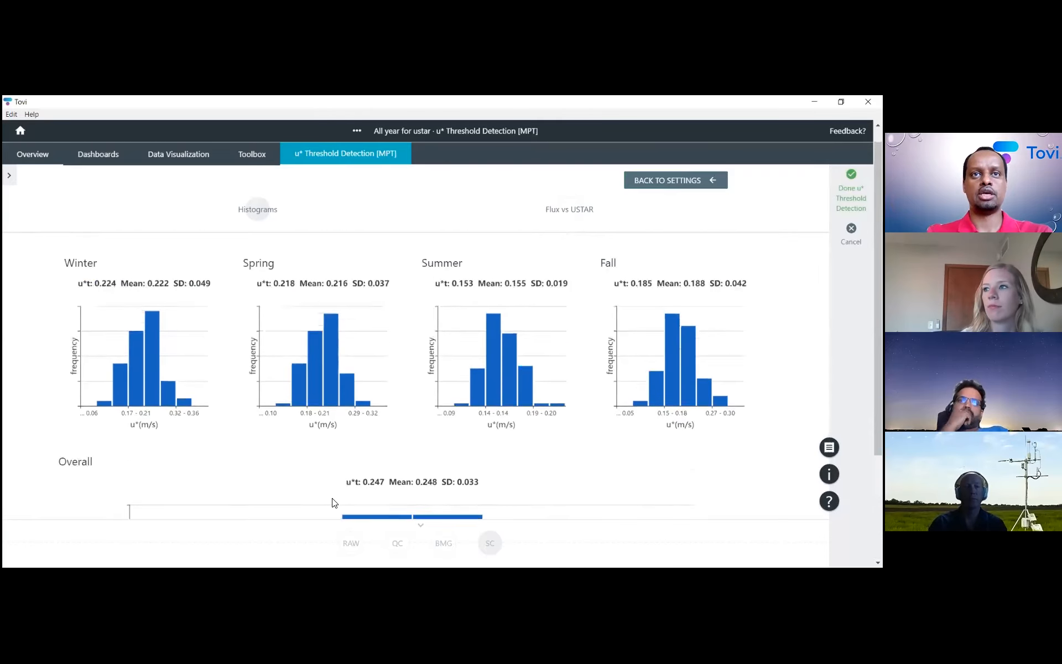
pyautogui.scroll(1, 332, 498)
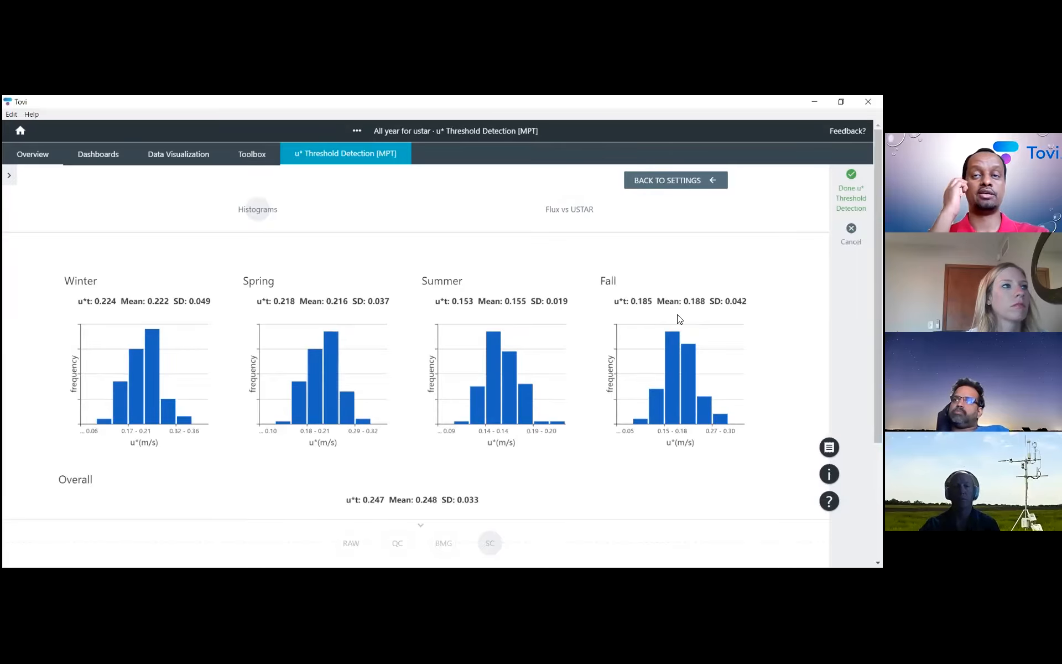
pyautogui.scroll(-1, 679, 319)
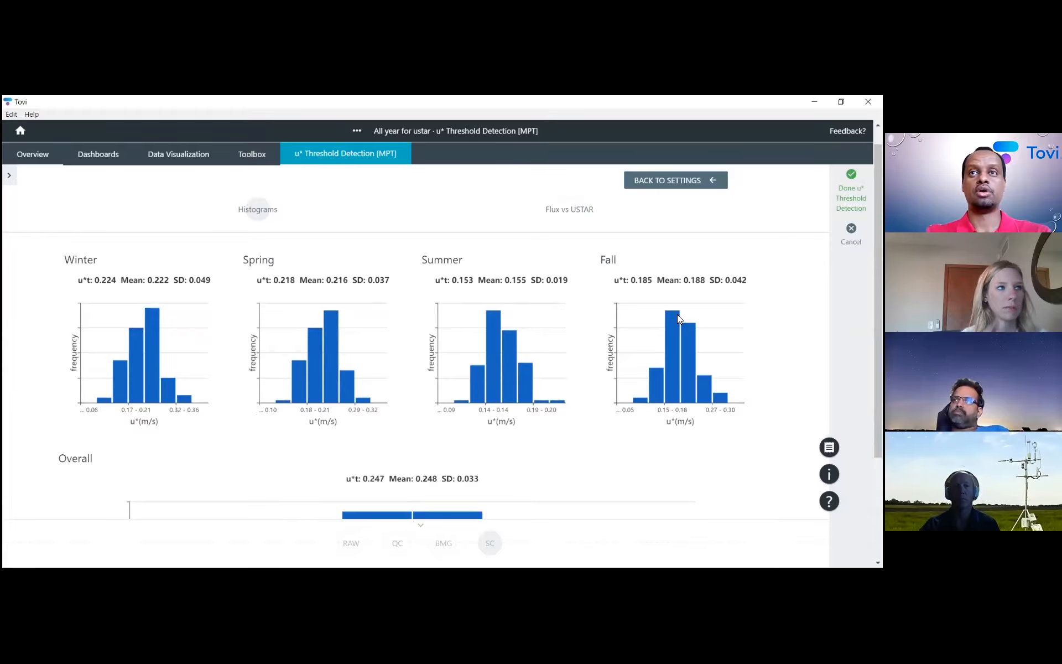
pyautogui.scroll(-3, 678, 315)
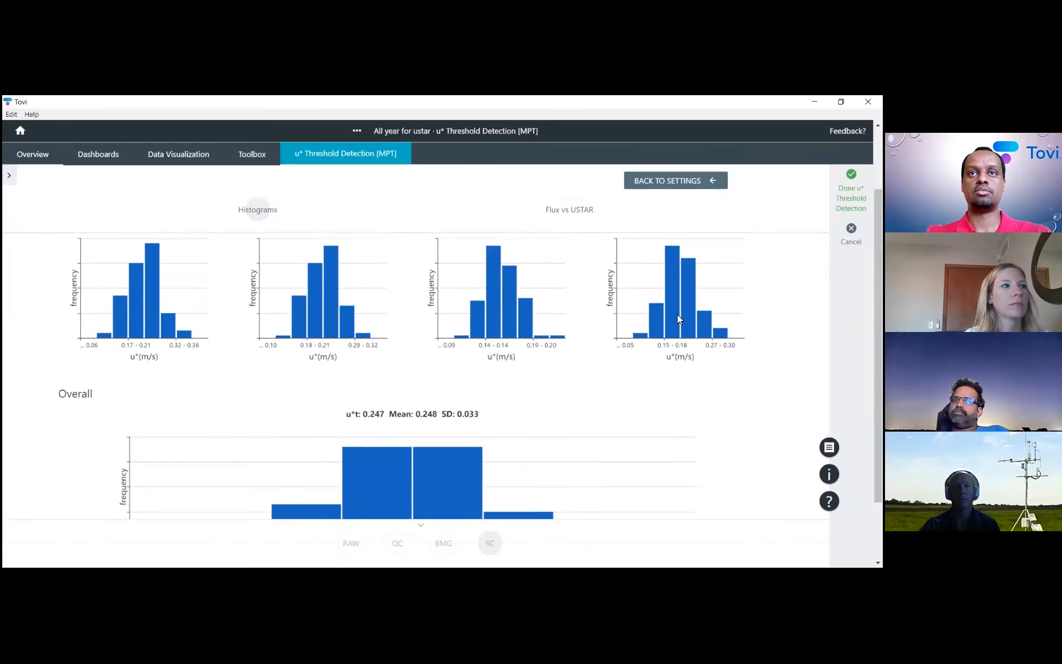
pyautogui.scroll(4, 678, 315)
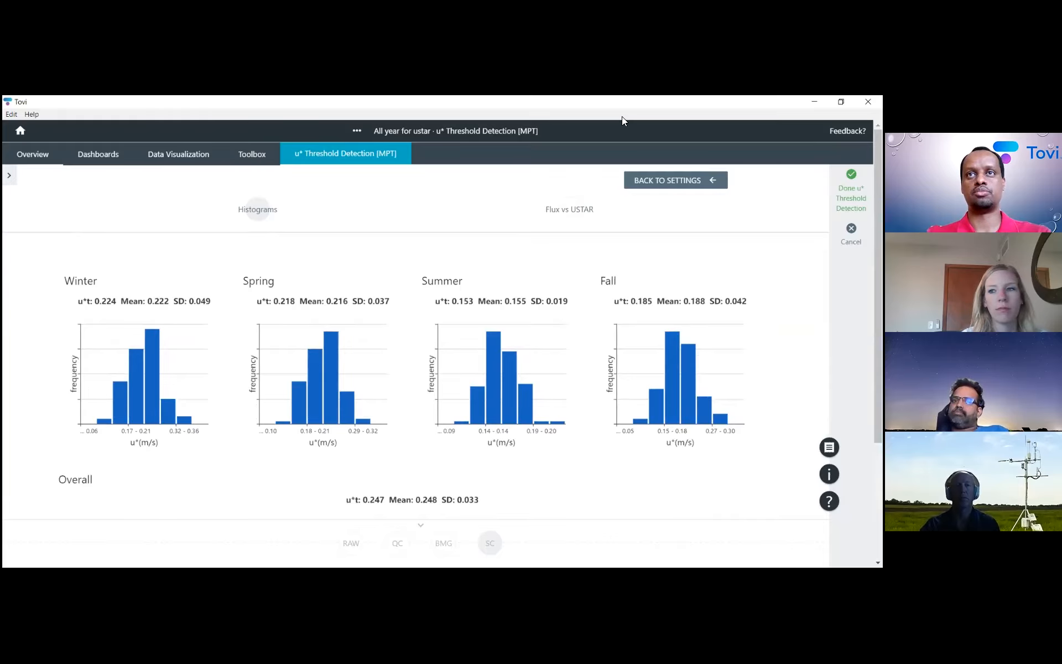
# Step: Return to the detection settings and choose TA_1_1_1_merge as air temperature and NEE as the CO2 flux
pyautogui.click(644, 182)
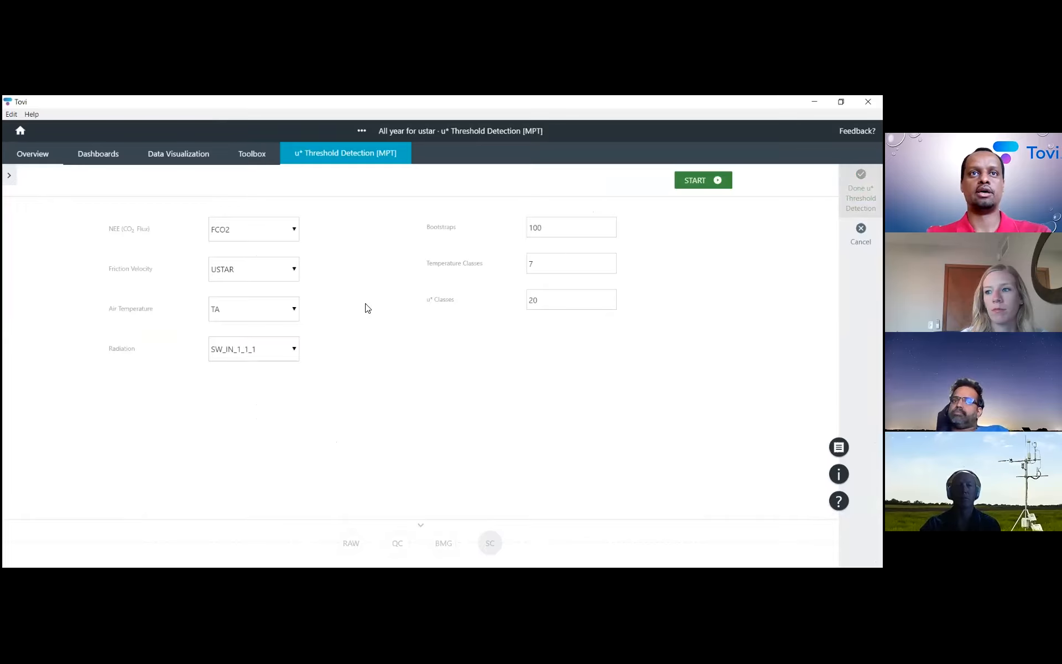
pyautogui.click(268, 312)
pyautogui.click(260, 358)
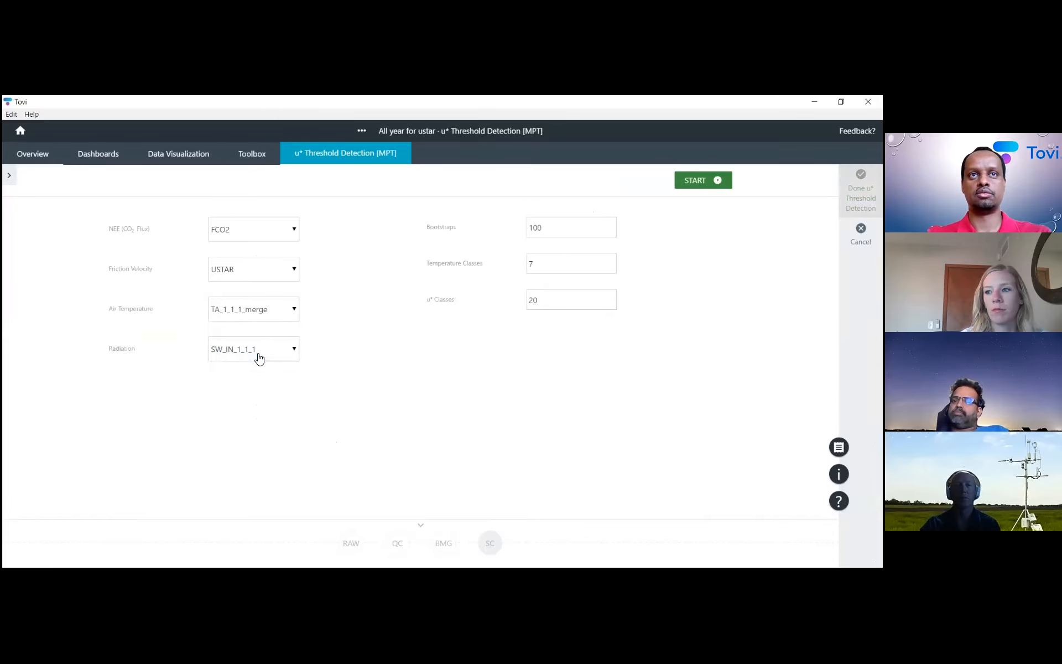
pyautogui.click(254, 234)
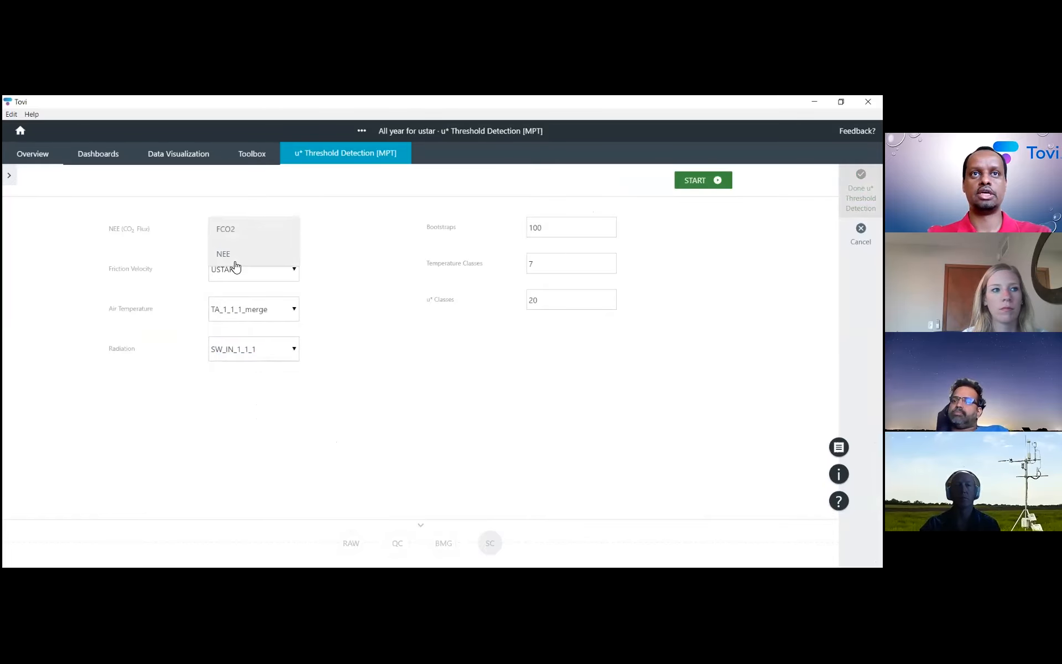
pyautogui.click(234, 261)
# Step: Set the temperature classes to 10 and rerun the u* threshold detection
pyautogui.doubleClick(556, 269)
pyautogui.write('1')
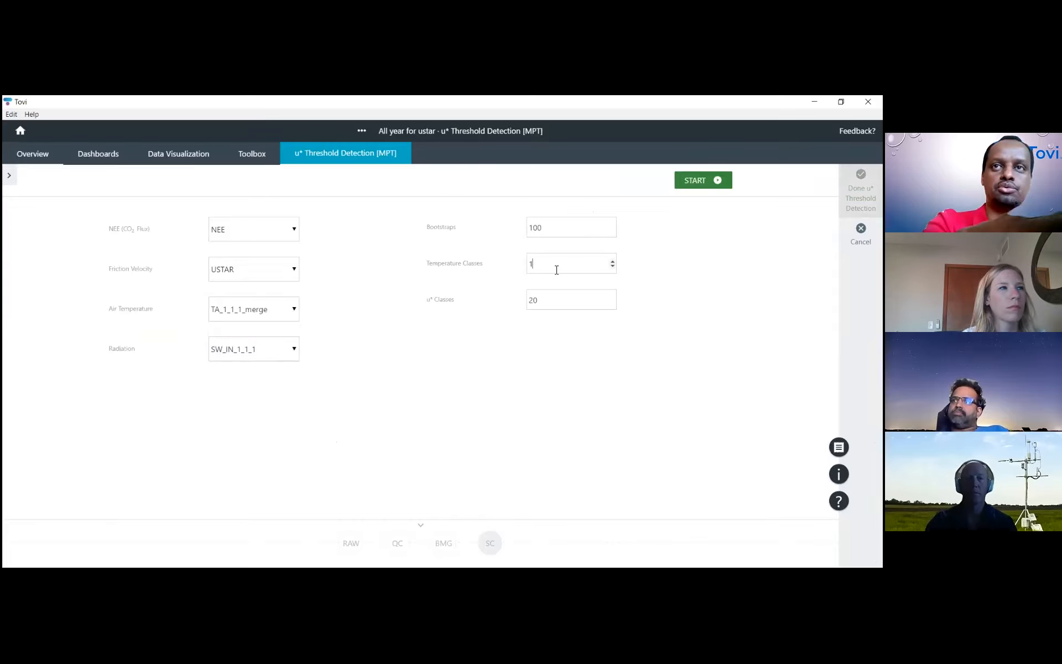
pyautogui.write('0')
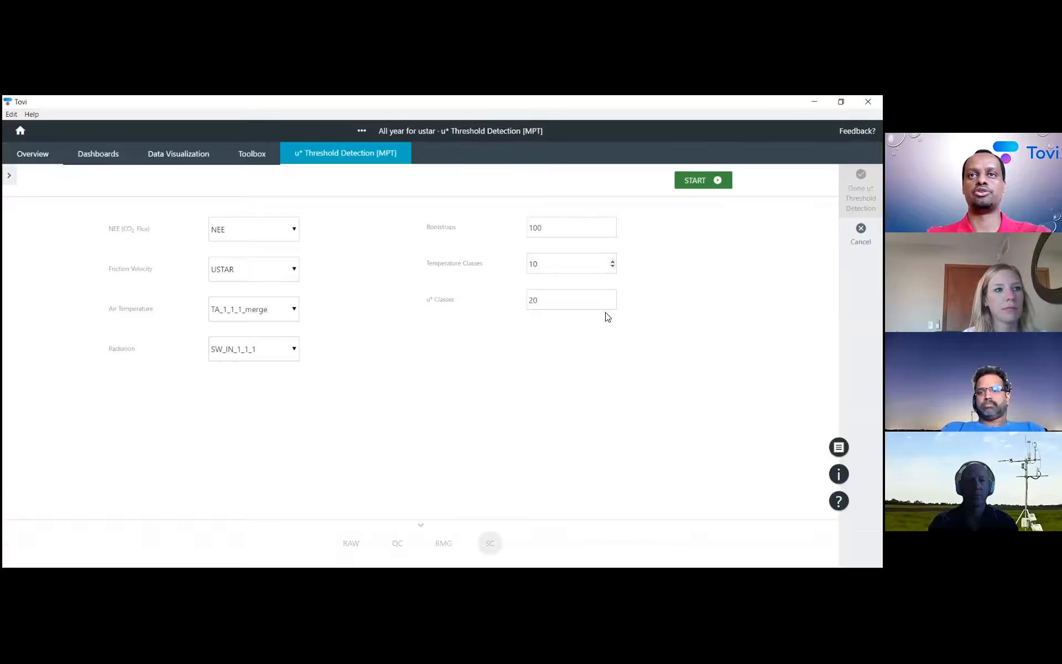
pyautogui.click(702, 183)
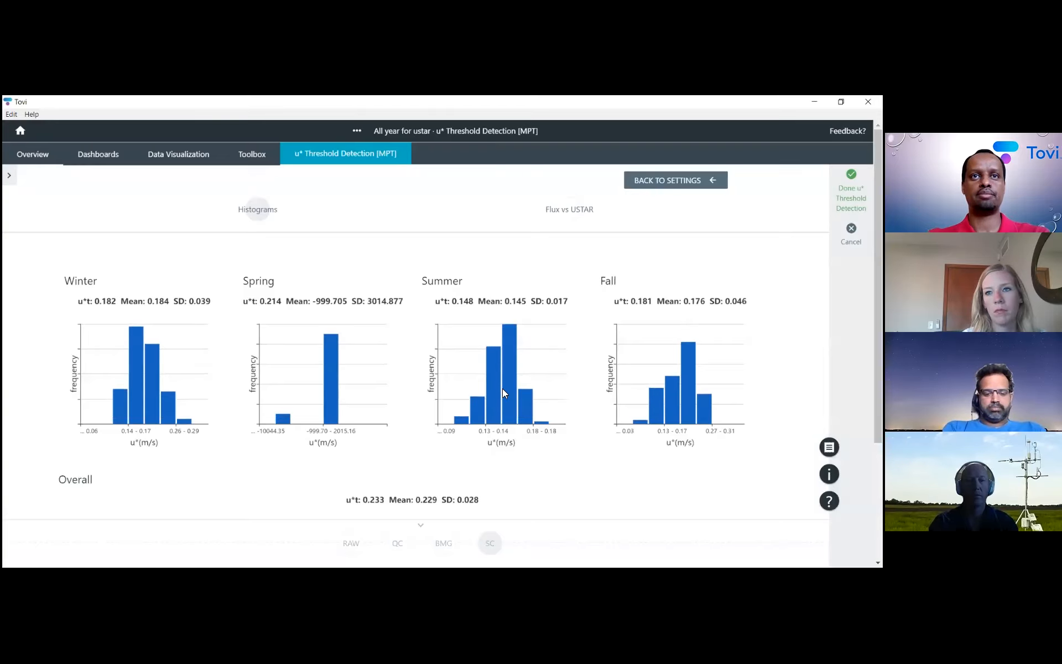
# Step: Examine the seasonal histograms and the overall u* threshold, mean and SD for the 10-class run
pyautogui.scroll(-2, 503, 388)
pyautogui.scroll(2, 504, 393)
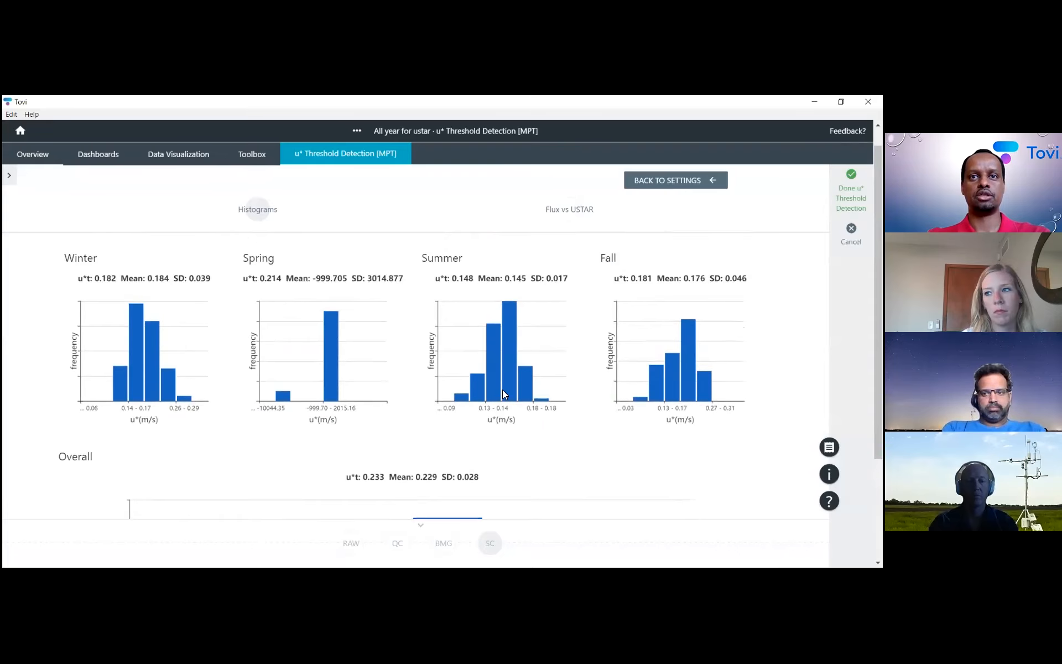
pyautogui.scroll(-2, 502, 389)
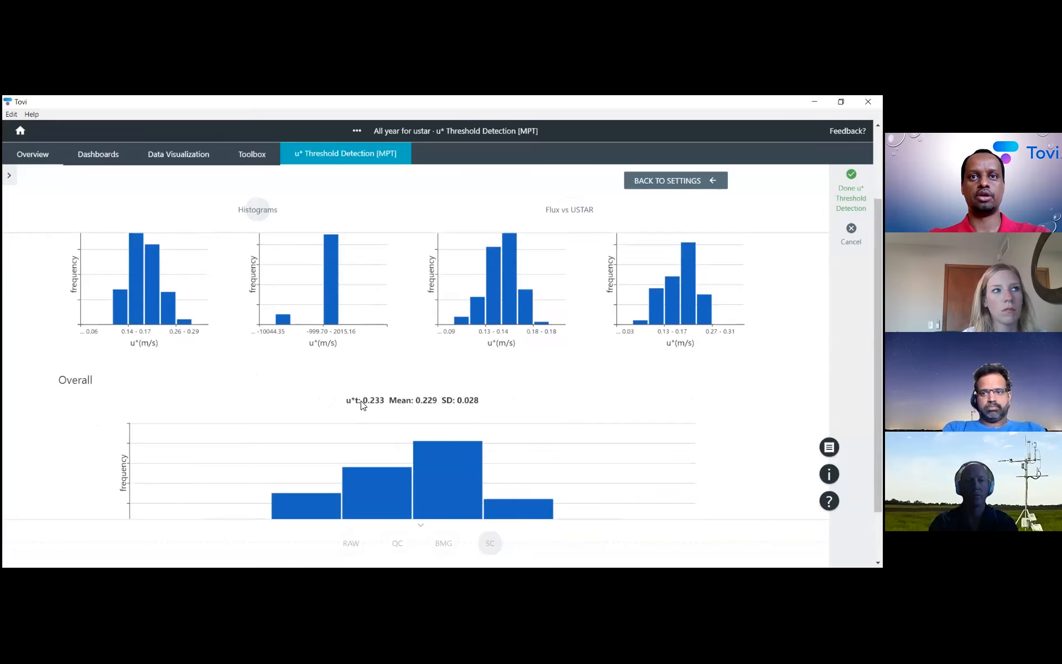
pyautogui.scroll(2, 354, 418)
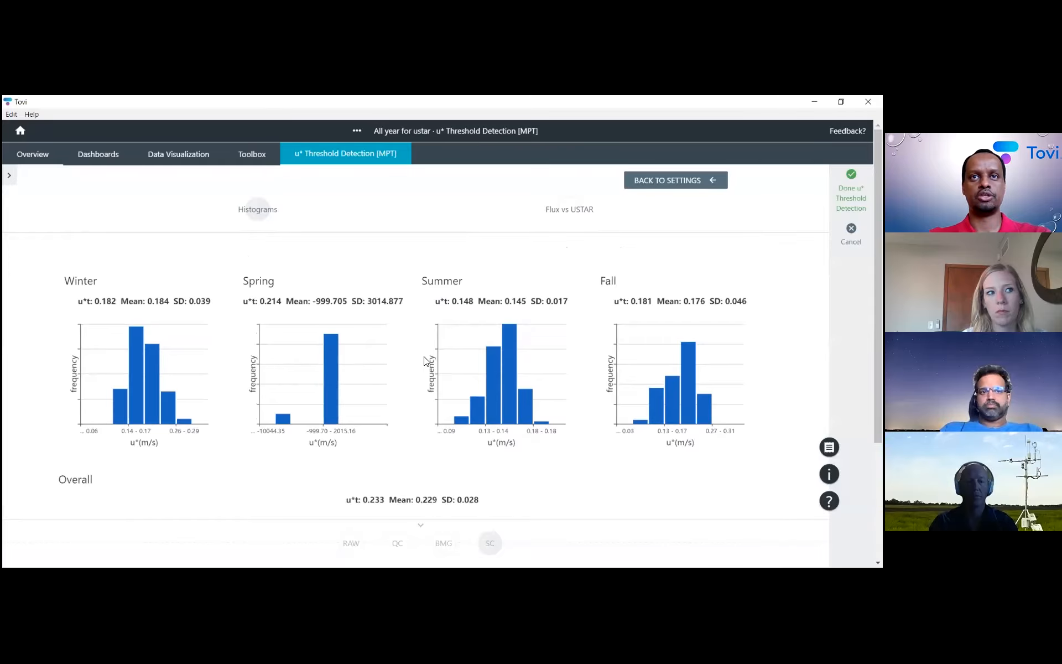
pyautogui.scroll(-3, 415, 365)
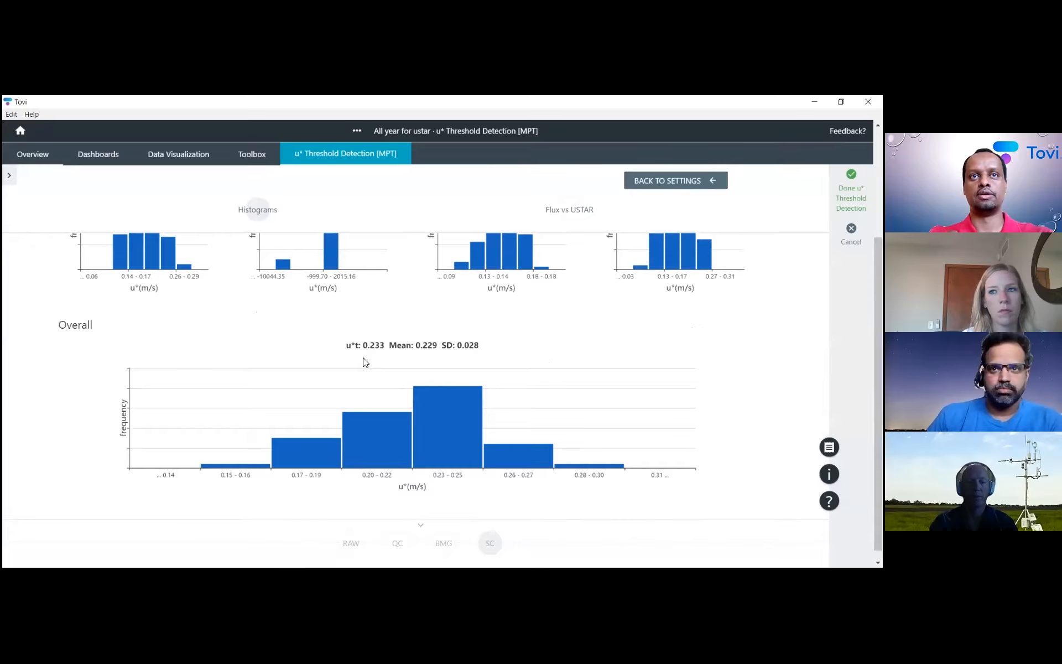
pyautogui.scroll(-1, 365, 362)
pyautogui.scroll(-1, 365, 362)
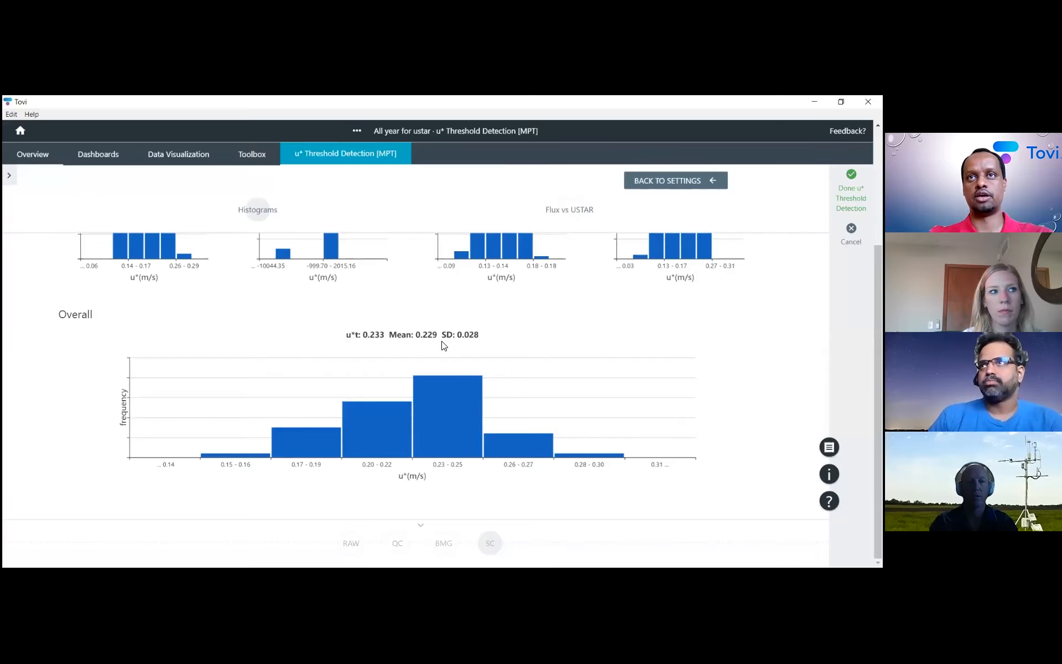
pyautogui.scroll(3, 531, 256)
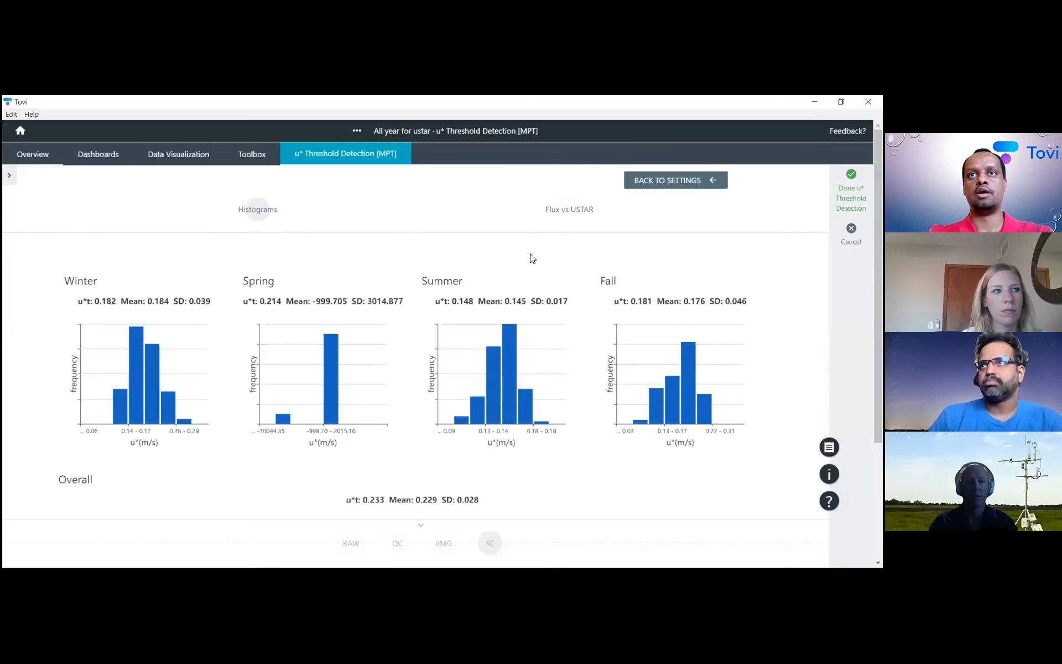
# Step: Examine the Flux vs USTAR plot, including the threshold line, the two regression fits, the monthly groups and the mean mid-day NEE scale
pyautogui.click(575, 216)
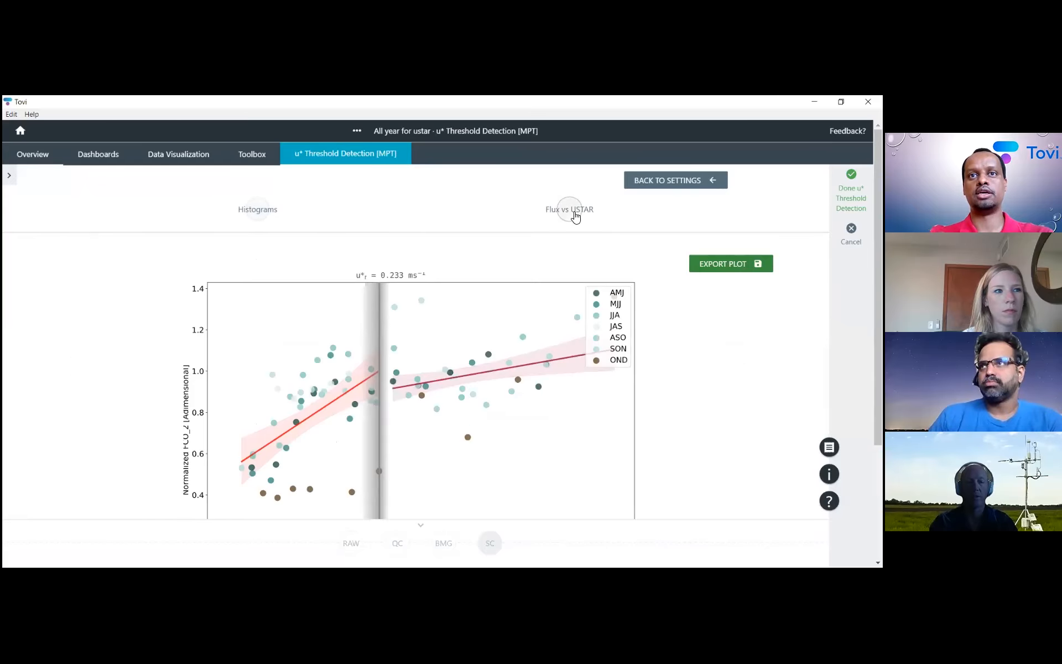
pyautogui.scroll(-1, 384, 426)
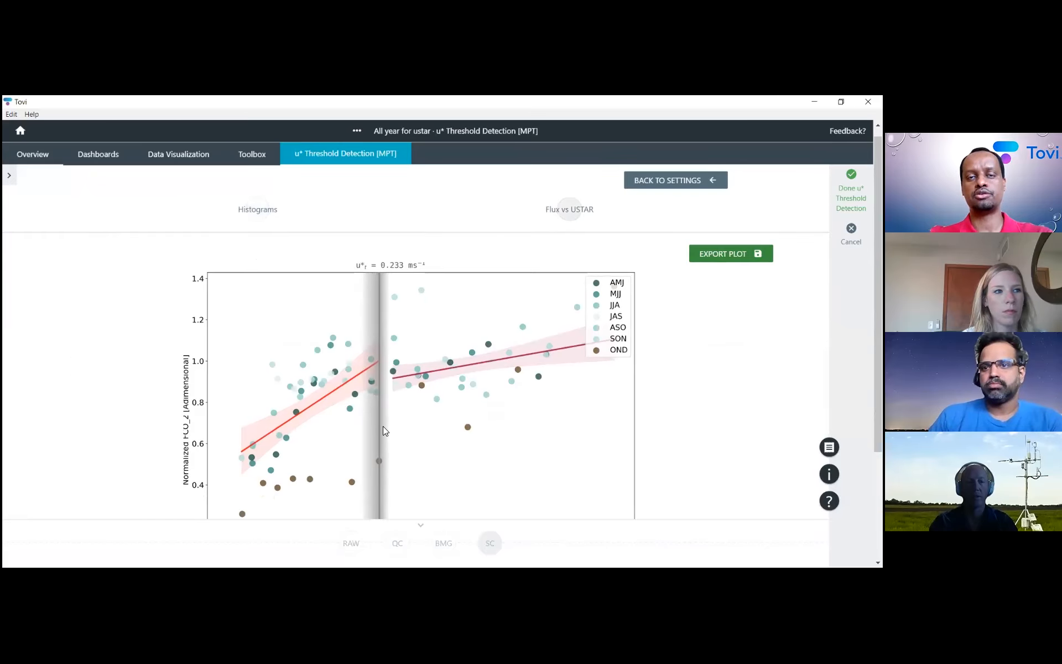
pyautogui.scroll(-2, 383, 426)
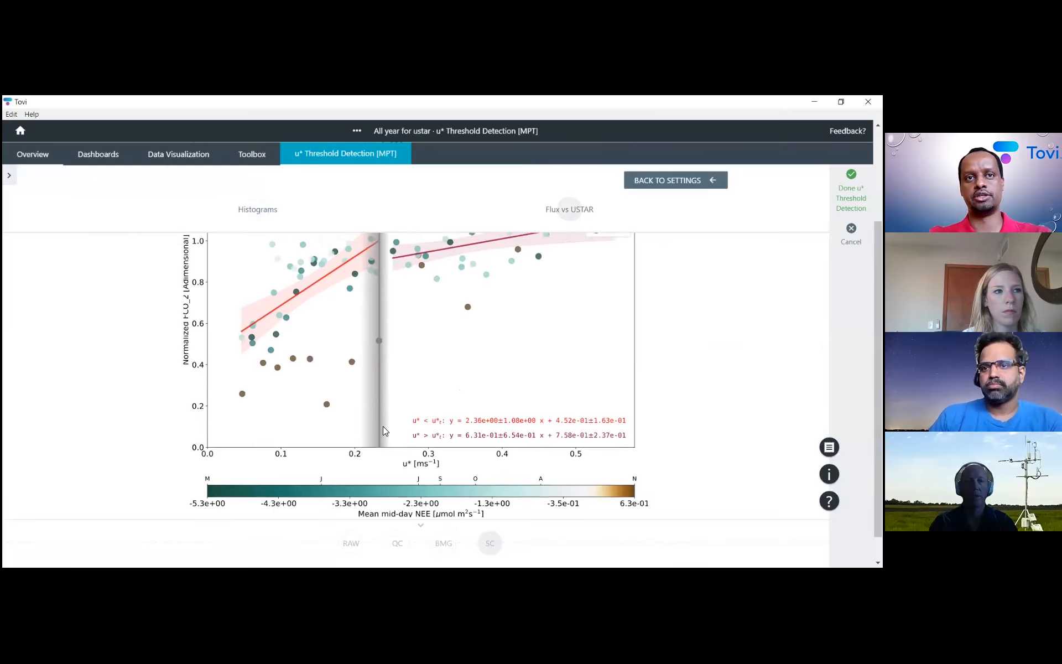
pyautogui.scroll(1, 386, 430)
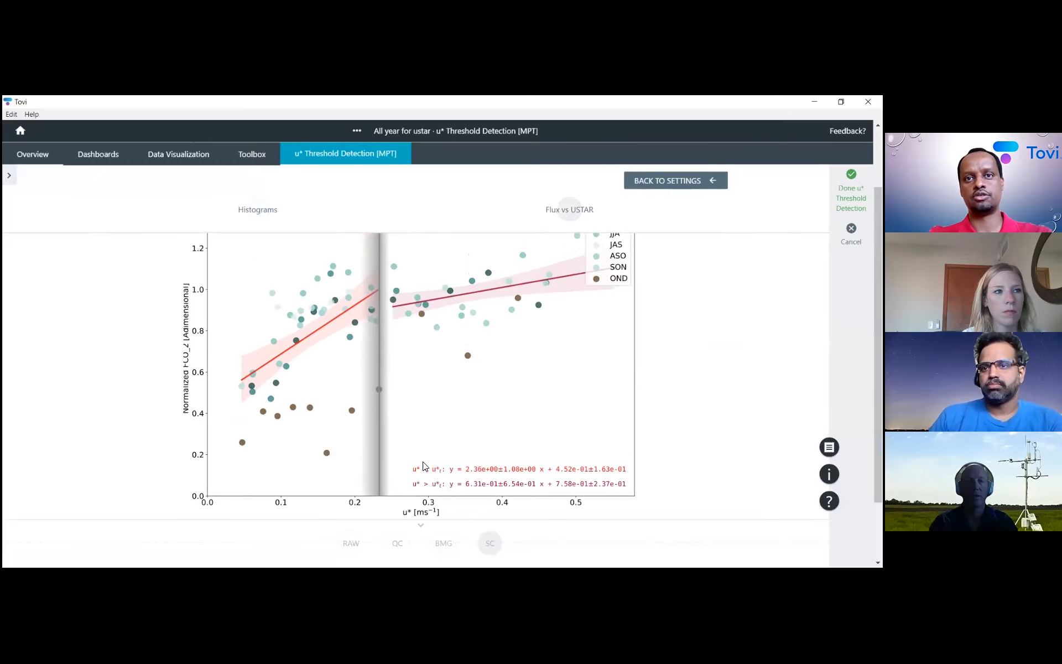
pyautogui.scroll(-1, 424, 466)
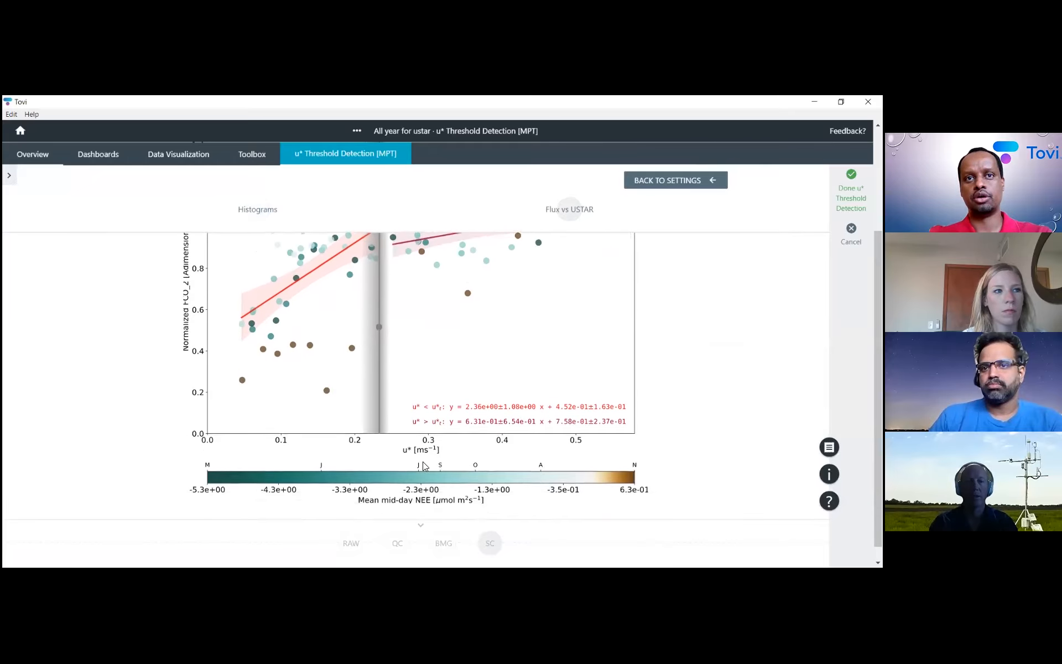
pyautogui.scroll(1, 437, 446)
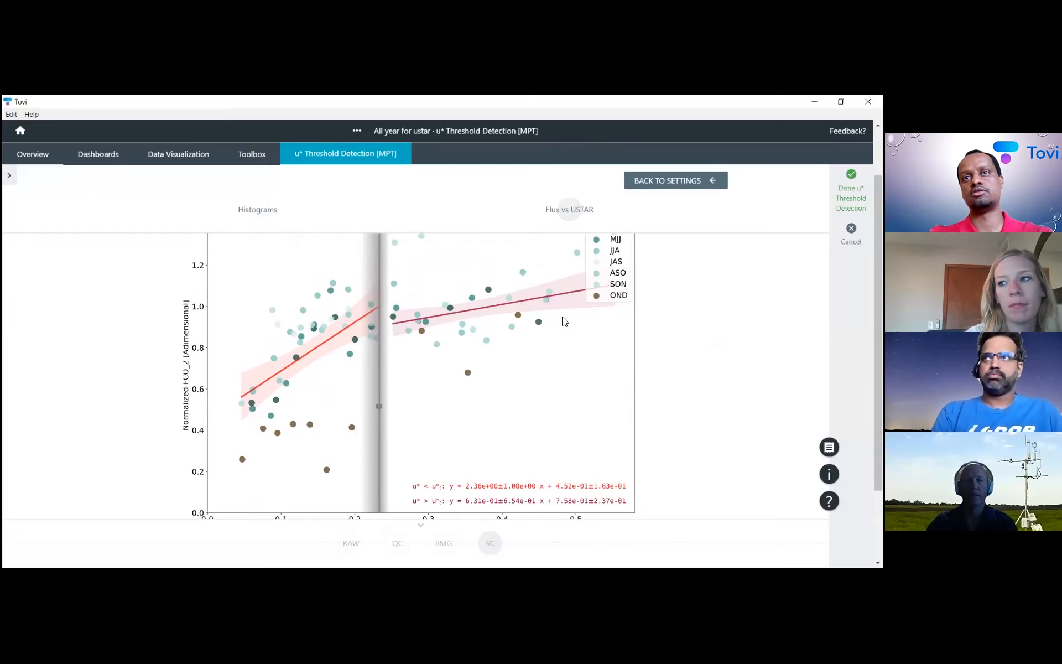
pyautogui.scroll(2, 501, 400)
pyautogui.scroll(-4, 502, 399)
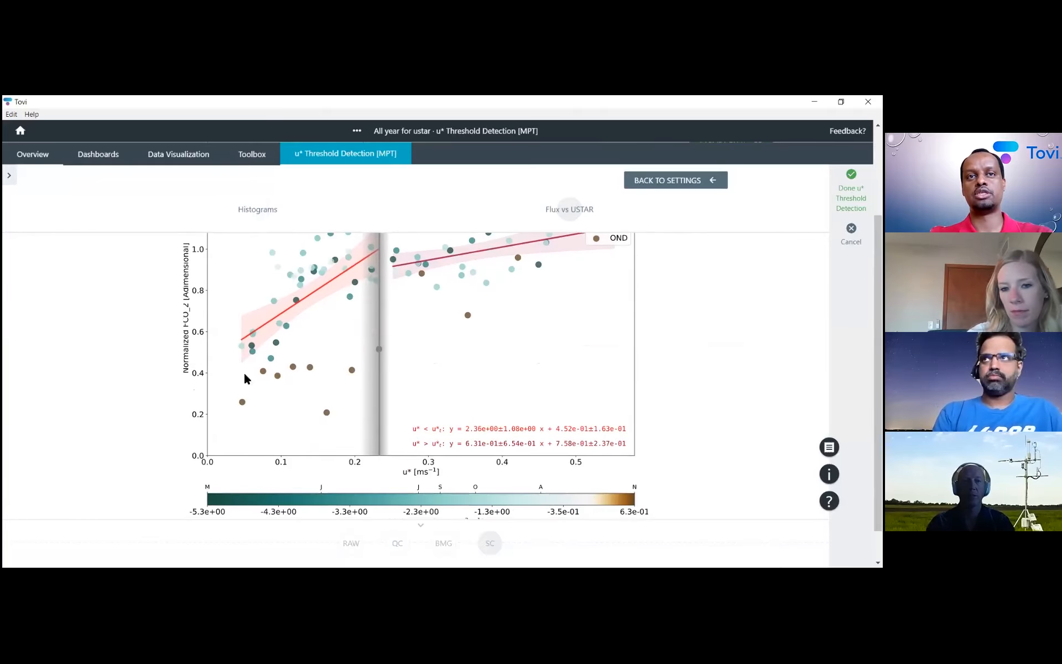
pyautogui.scroll(4, 363, 330)
pyautogui.scroll(-2, 363, 332)
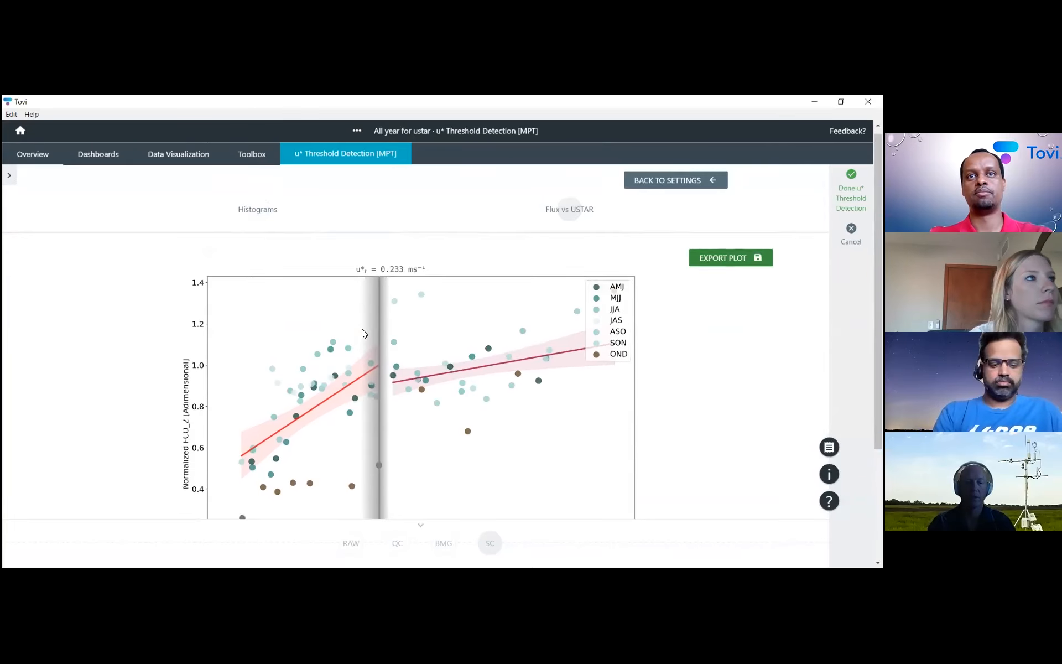
pyautogui.scroll(-1, 362, 328)
pyautogui.scroll(2, 362, 328)
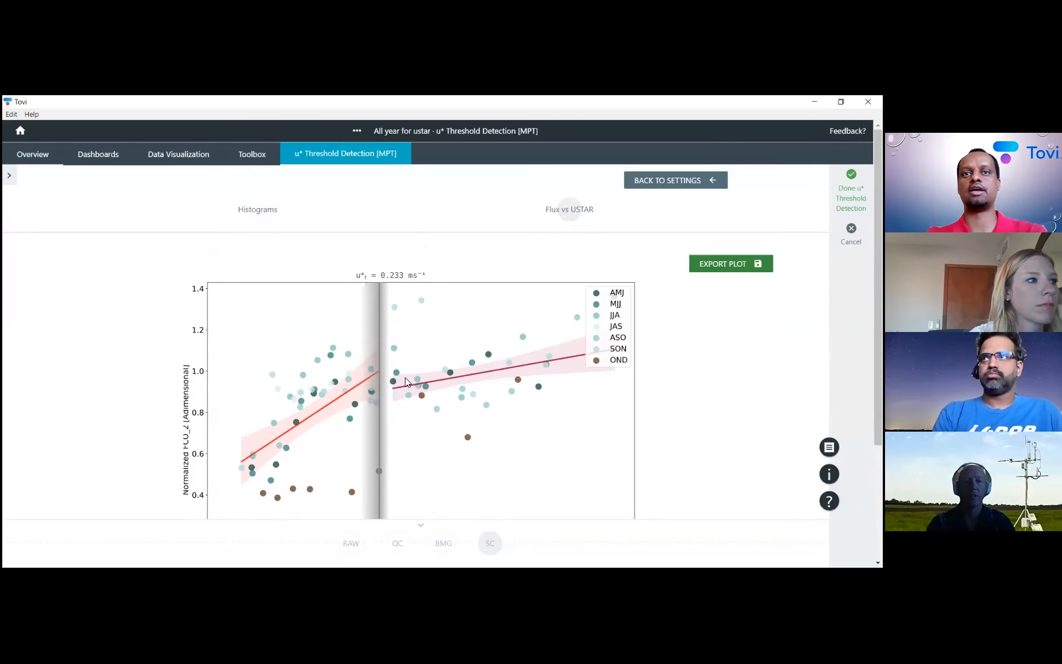
pyautogui.scroll(-4, 406, 381)
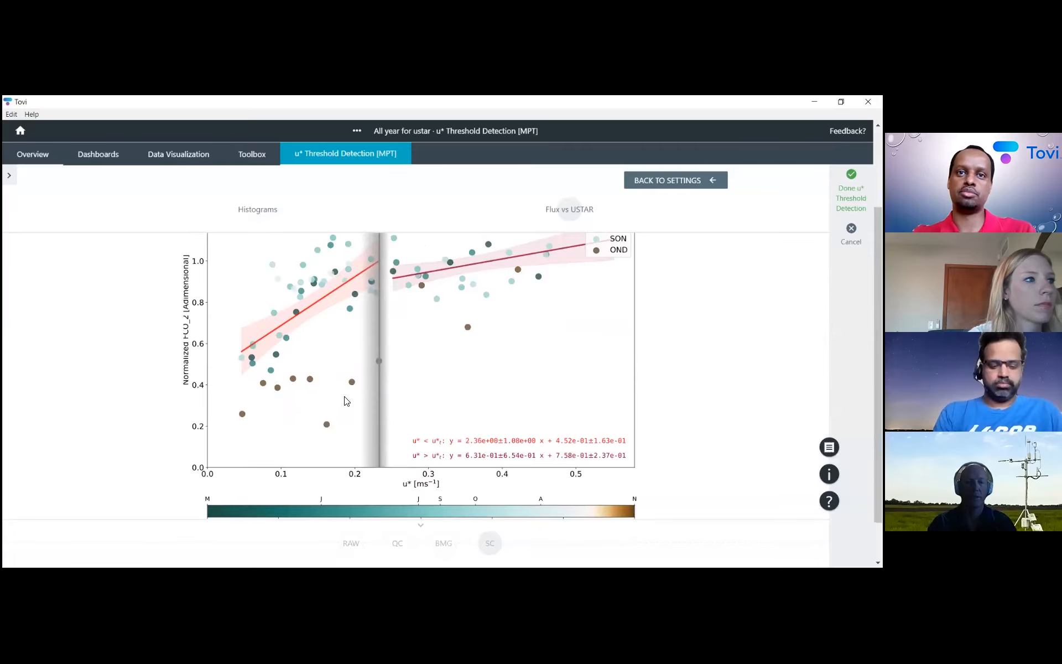
pyautogui.scroll(4, 407, 371)
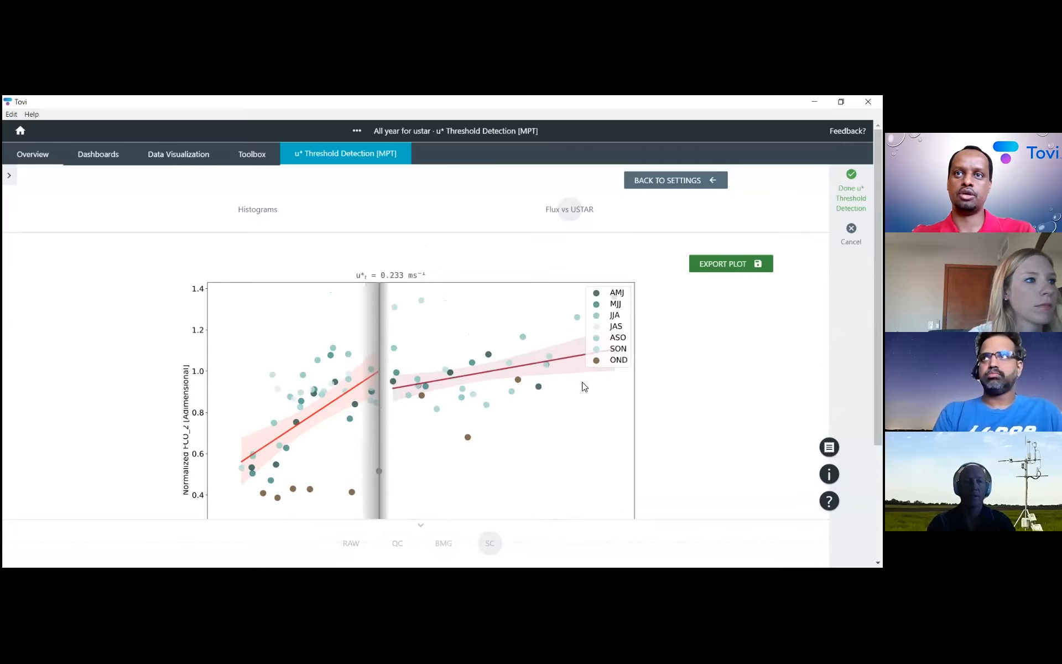
pyautogui.scroll(-3, 304, 505)
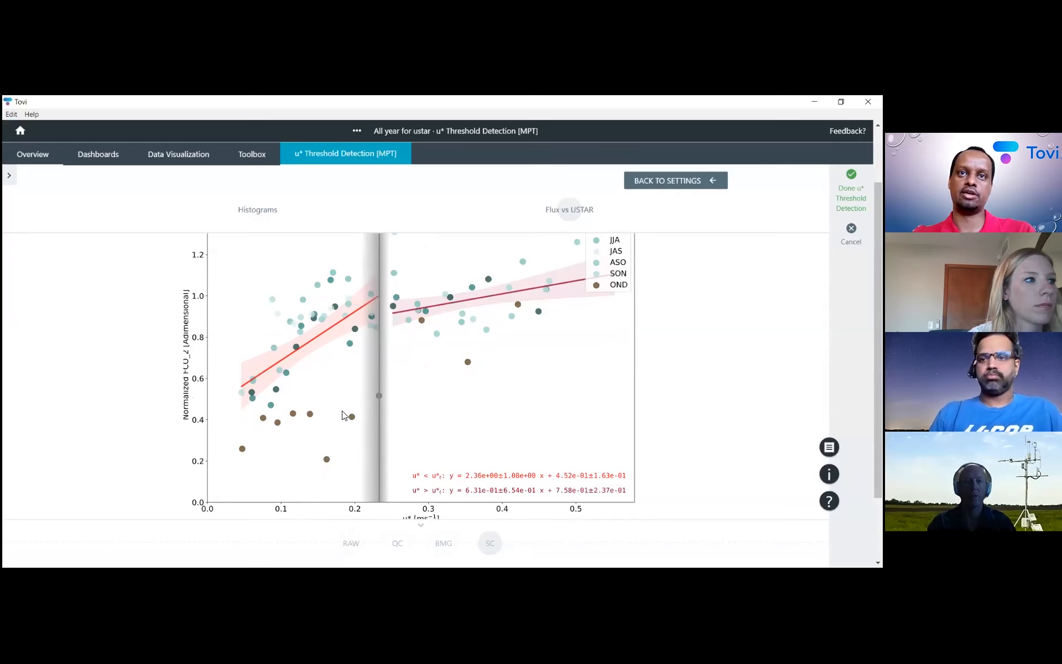
pyautogui.scroll(3, 344, 415)
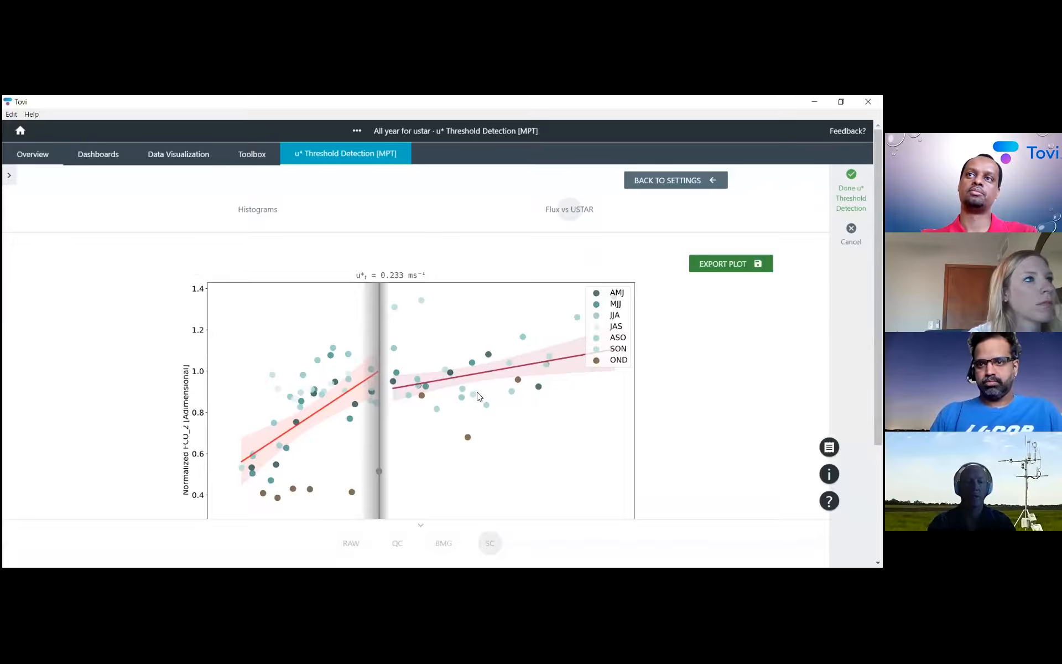
pyautogui.scroll(-3, 575, 344)
pyautogui.scroll(2, 575, 344)
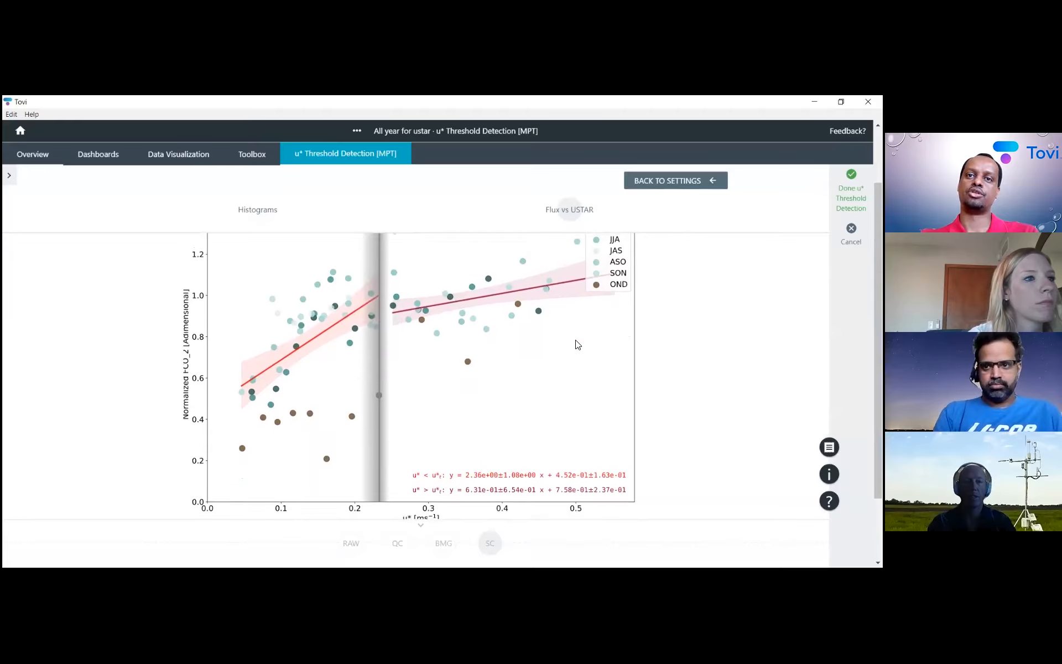
pyautogui.scroll(1, 577, 344)
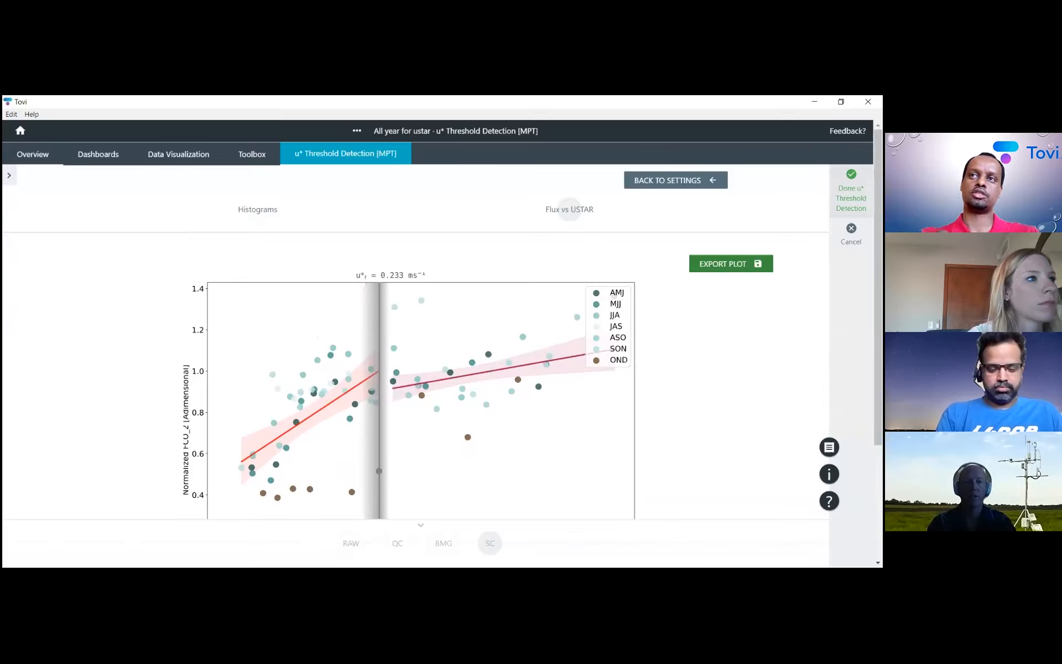
# Step: Finish the MPT u* threshold detection and save the u* filtering with an empty name tag
pyautogui.click(851, 193)
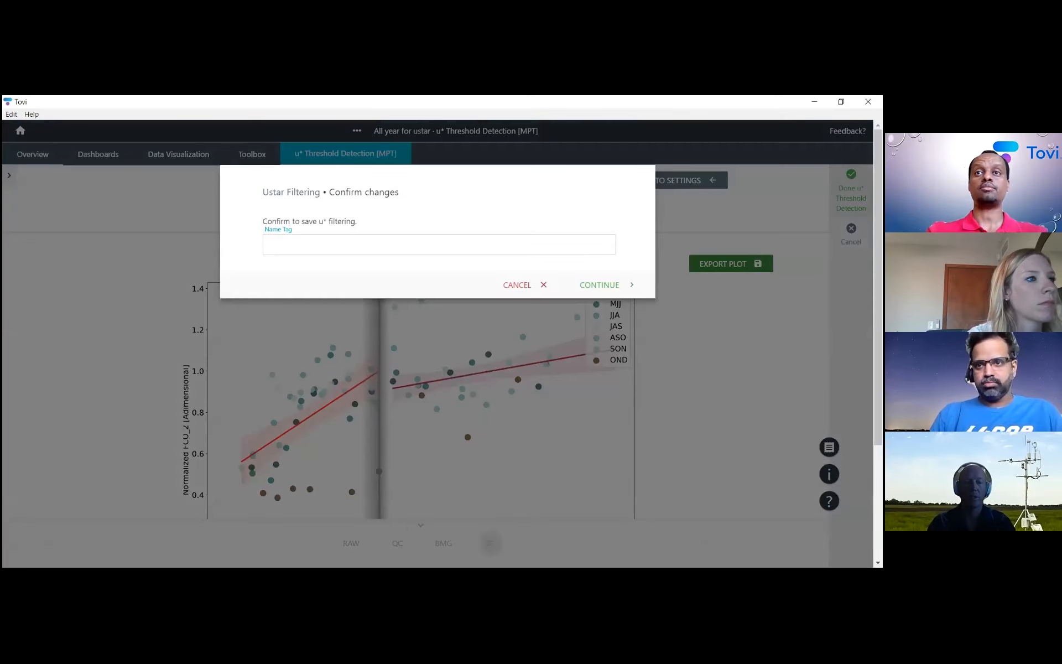
pyautogui.click(608, 288)
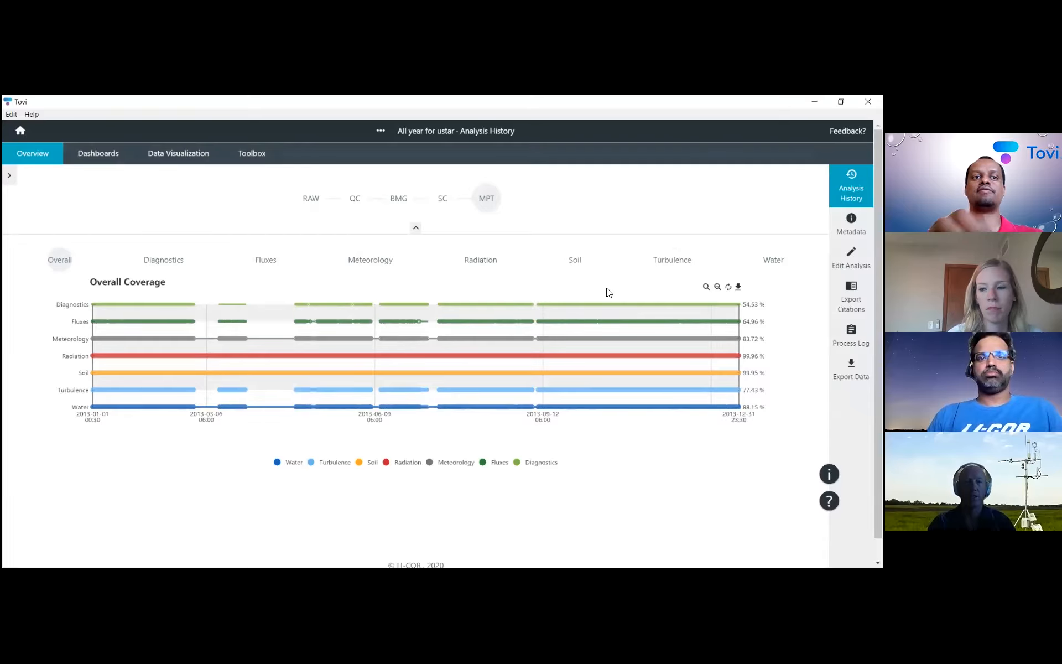
# Step: Open Quality Screening [QC] and display the quality flag options for the NEE flux
pyautogui.click(253, 155)
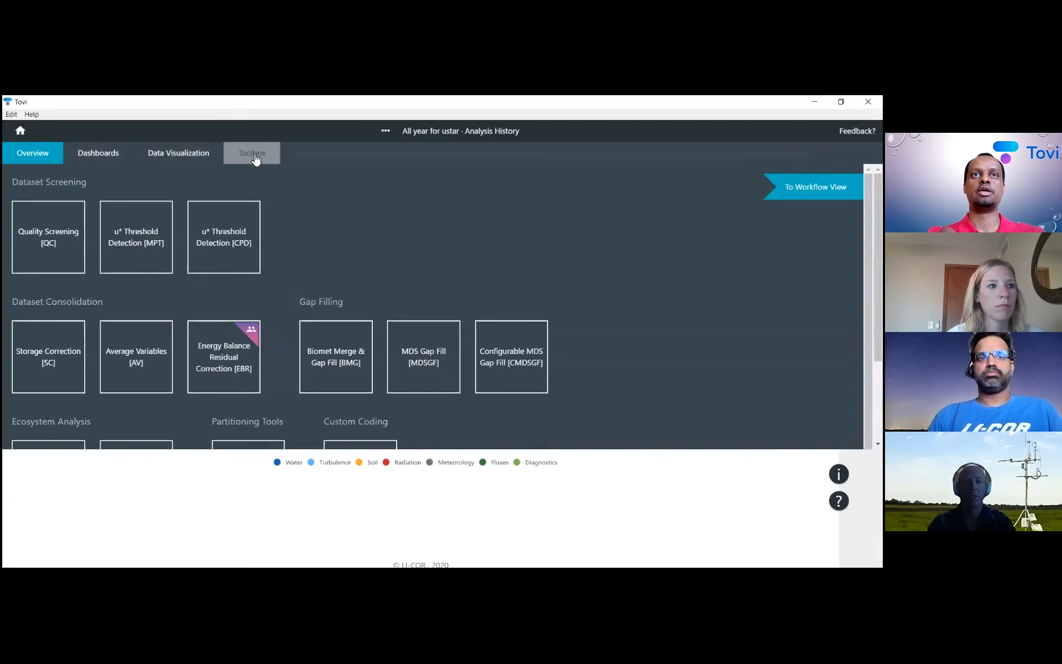
pyautogui.click(53, 249)
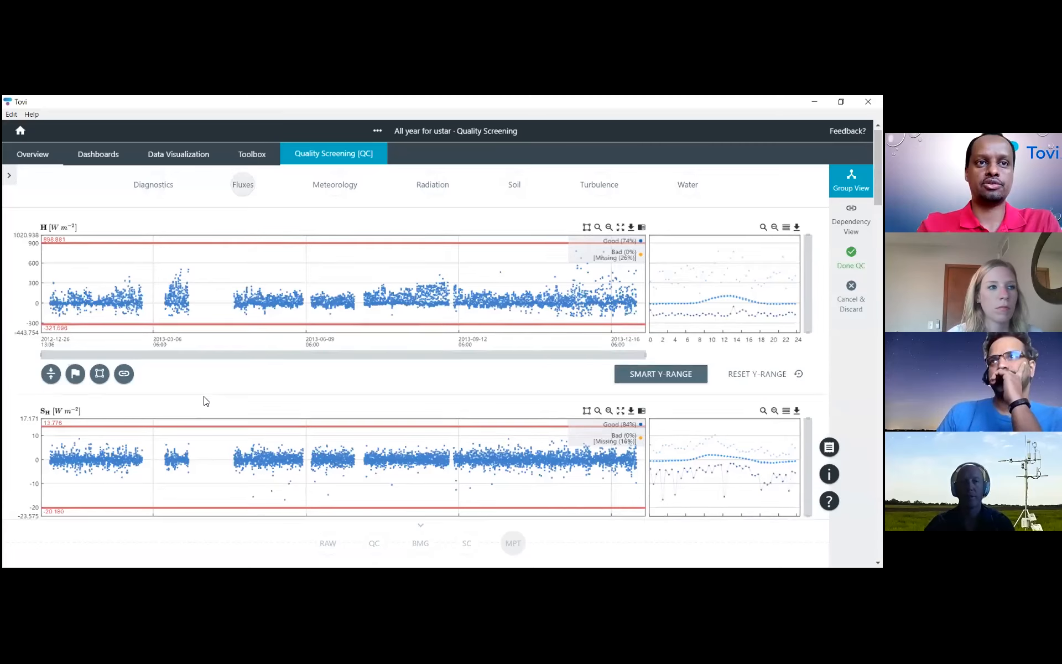
pyautogui.scroll(-8, 205, 400)
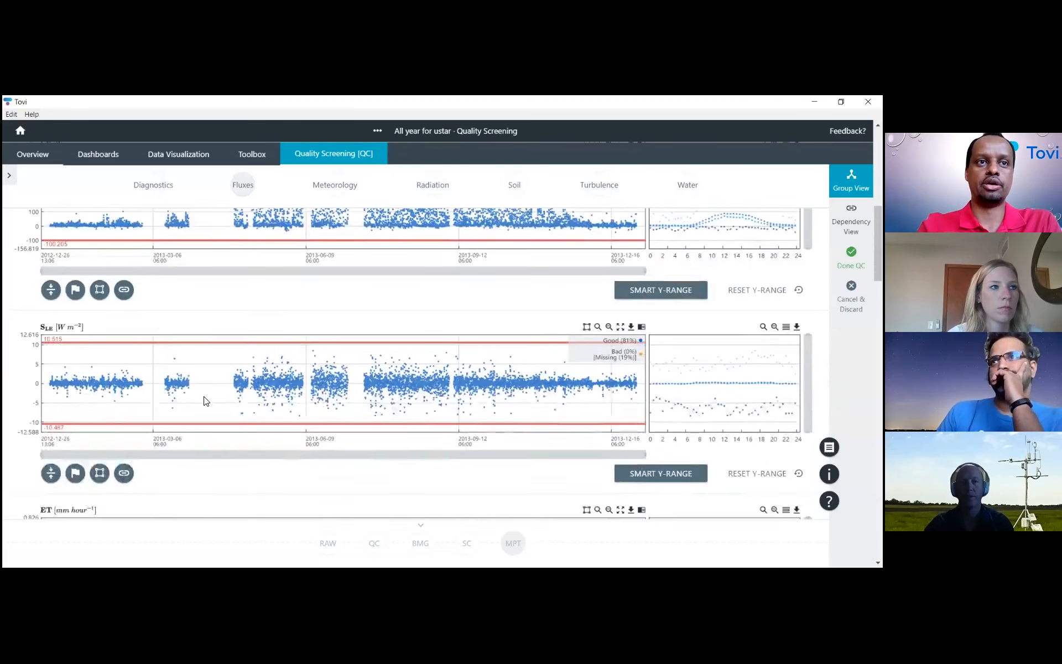
pyautogui.scroll(-10, 205, 399)
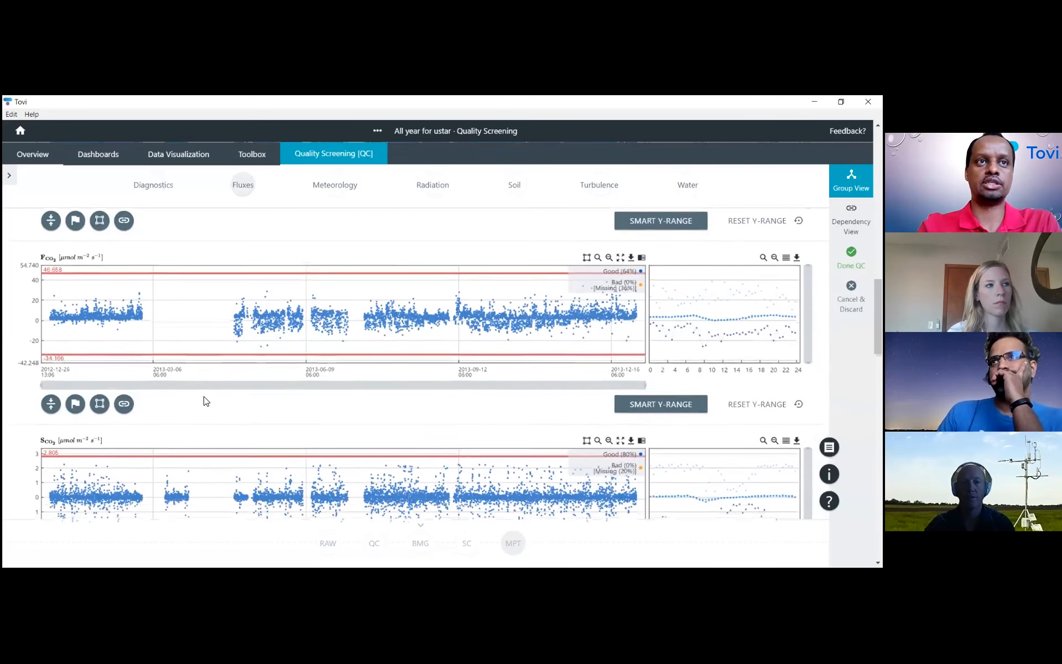
pyautogui.scroll(-10, 206, 400)
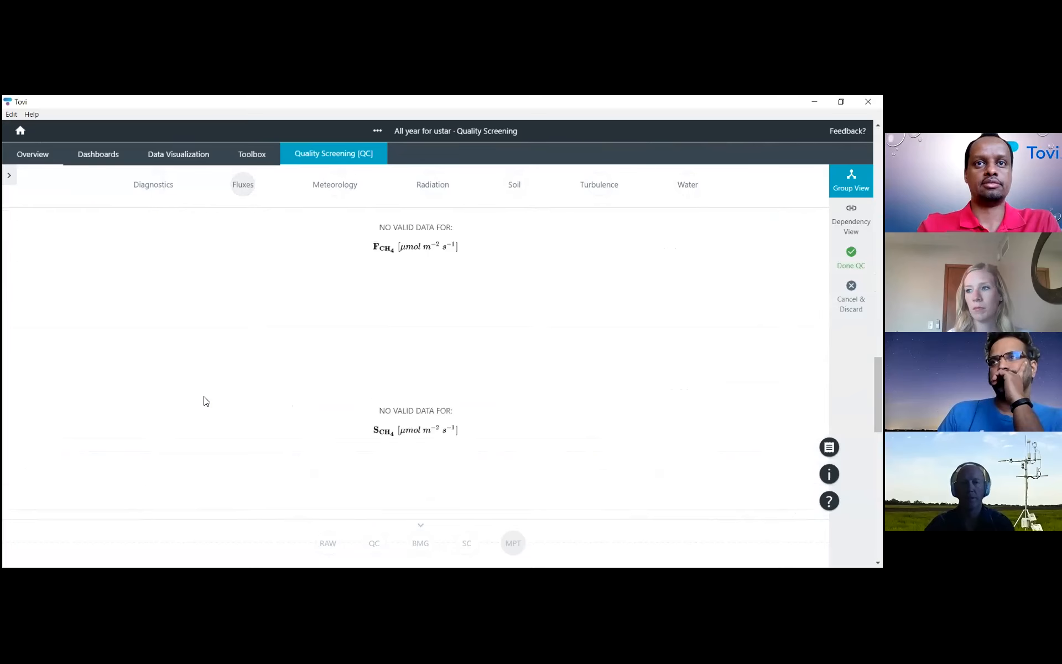
pyautogui.scroll(-10, 205, 400)
pyautogui.scroll(-10, 205, 400)
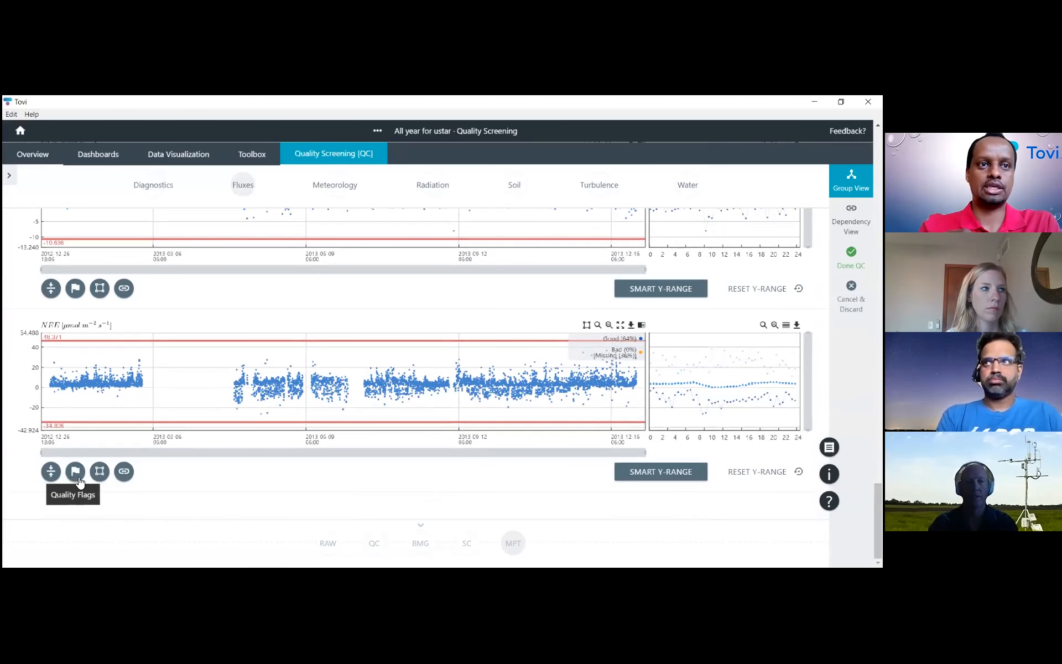
pyautogui.click(78, 481)
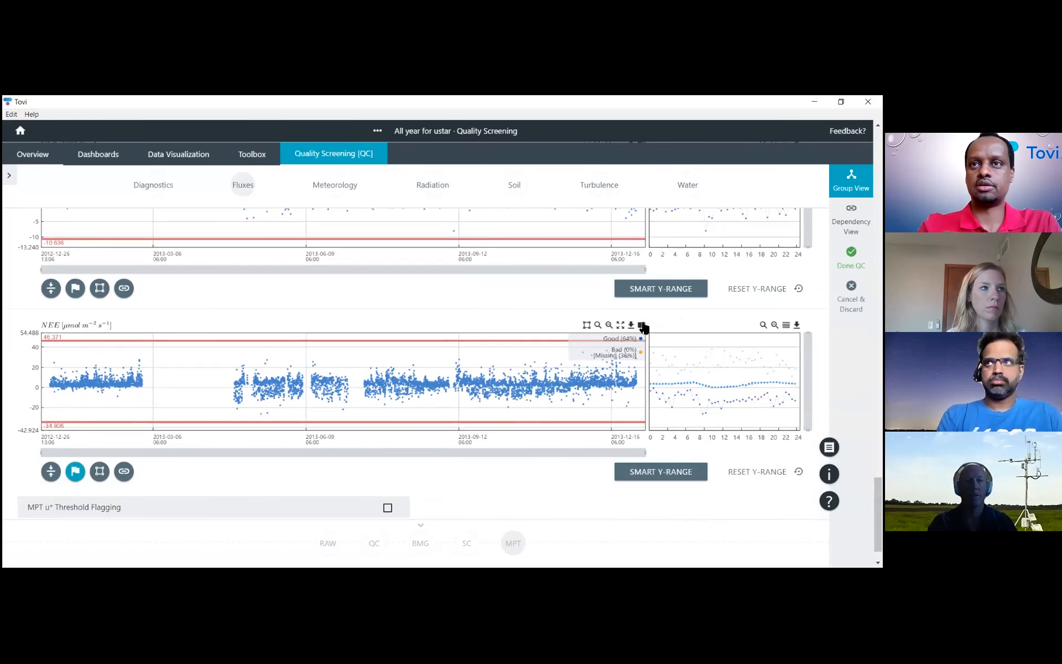
# Step: Expand the NEE time series plot to full width and check its breakdown of good, bad and missing points
pyautogui.click(620, 327)
pyautogui.scroll(-2, 281, 353)
pyautogui.scroll(1, 281, 352)
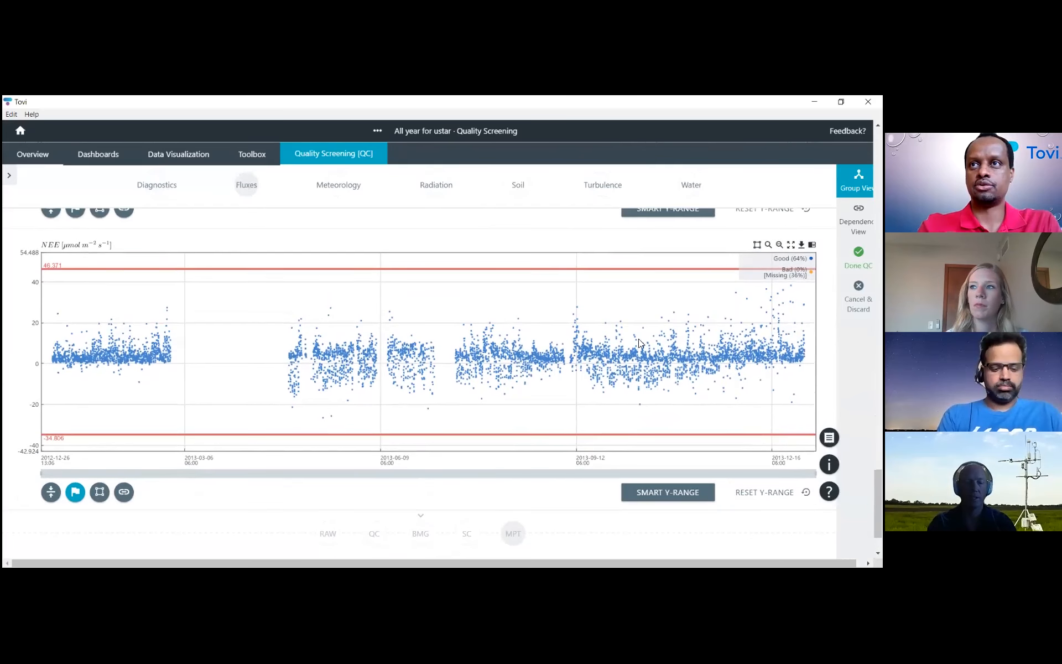
pyautogui.moveTo(774, 268)
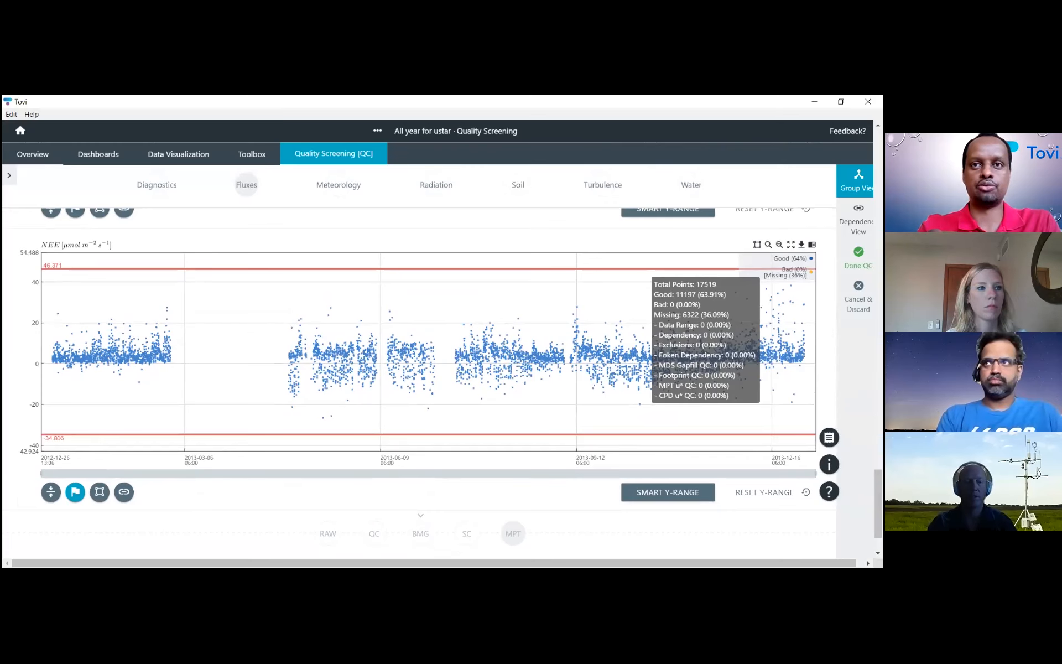
# Step: Enable MPT u* Threshold Flagging for NEE, and hide the bad points in the plot before showing them again
pyautogui.click(82, 500)
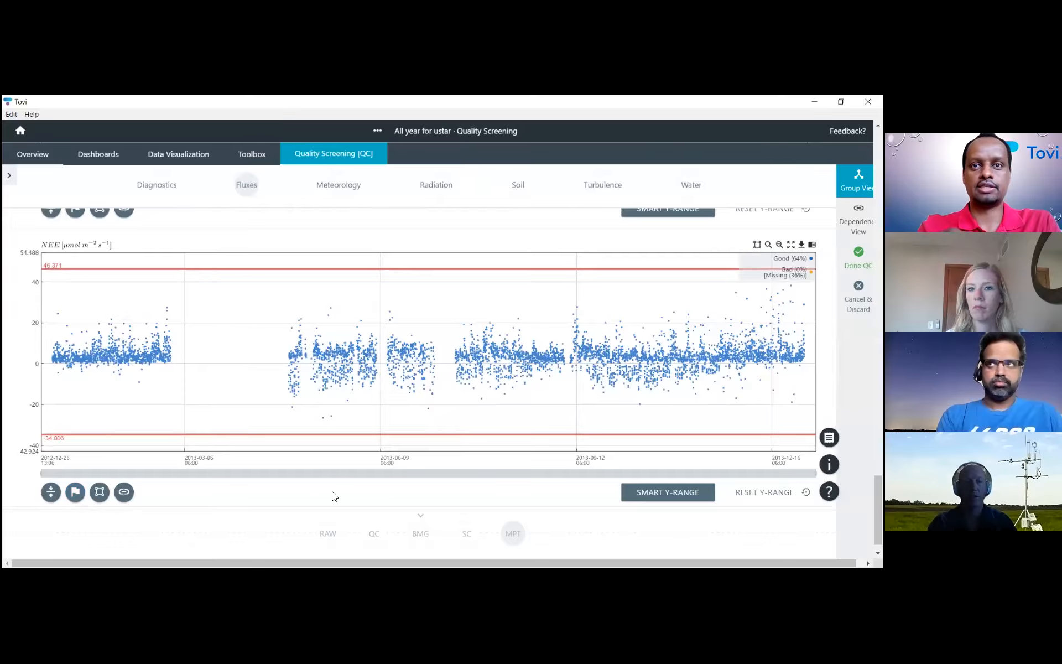
pyautogui.scroll(-1, 334, 497)
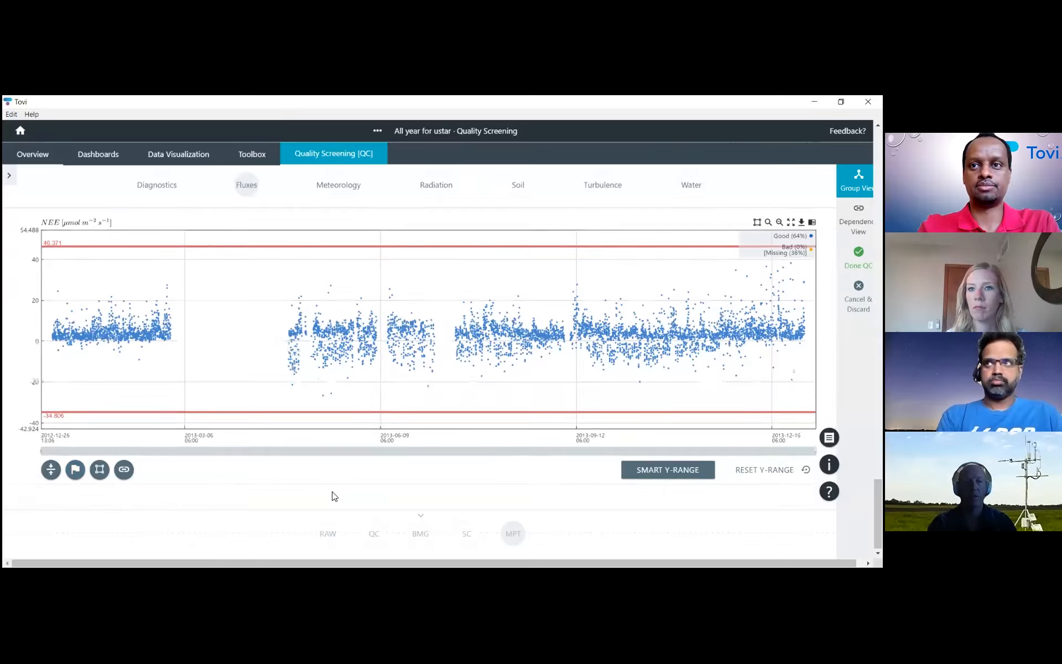
pyautogui.click(421, 515)
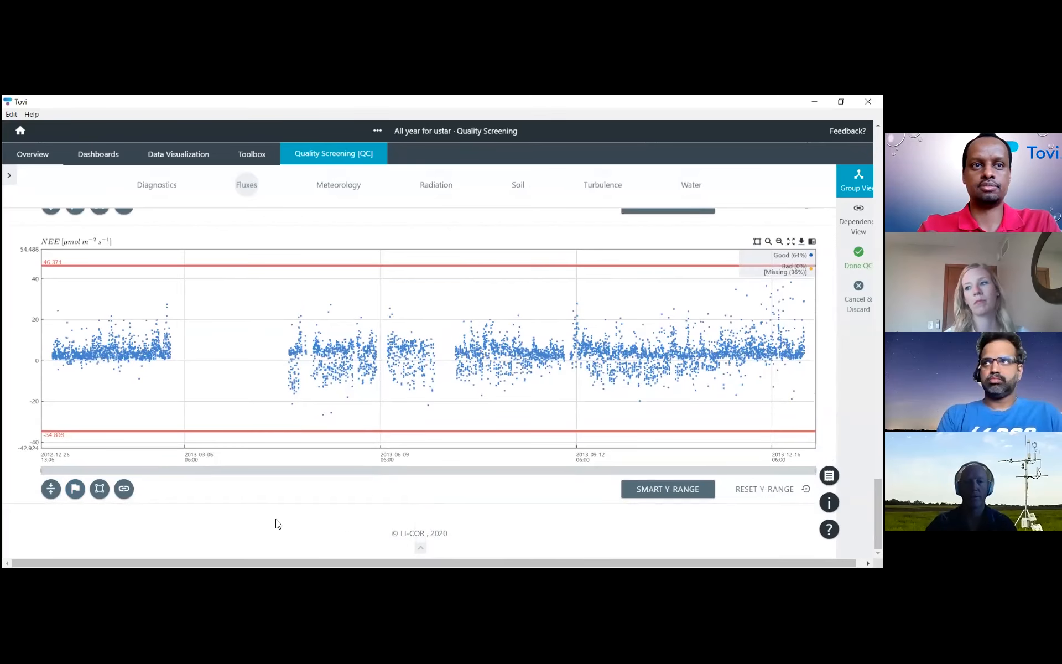
pyautogui.click(75, 490)
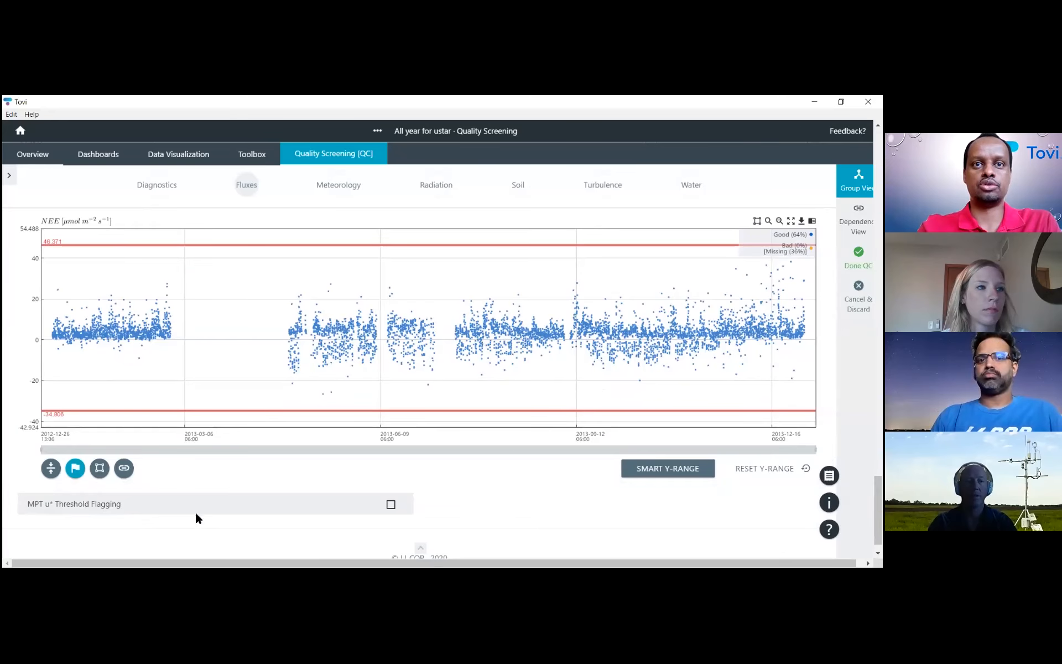
pyautogui.click(392, 506)
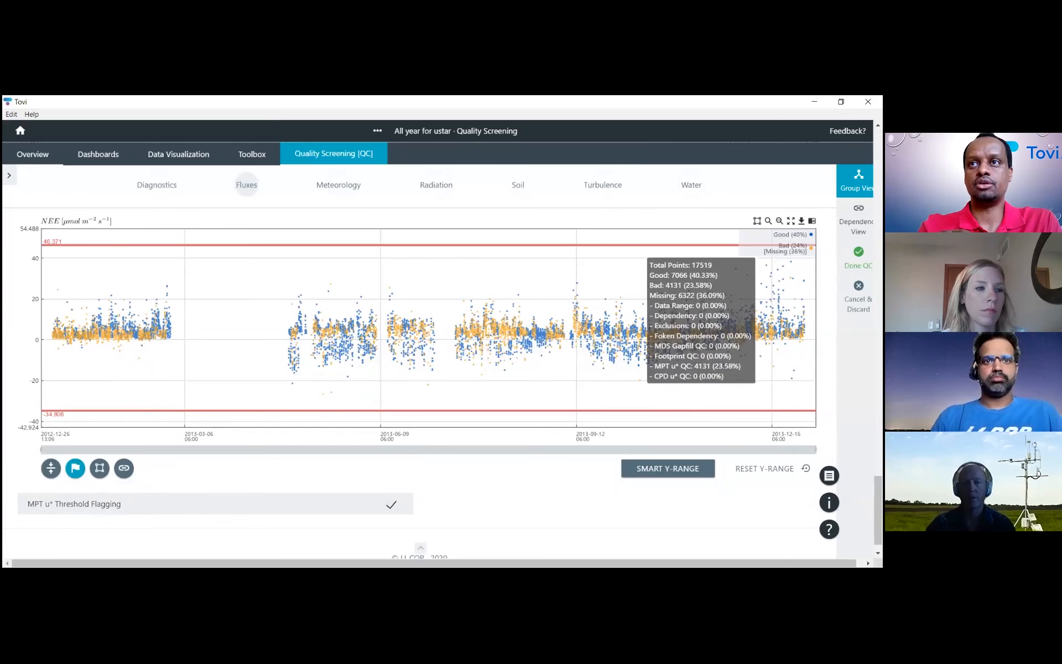
pyautogui.click(777, 248)
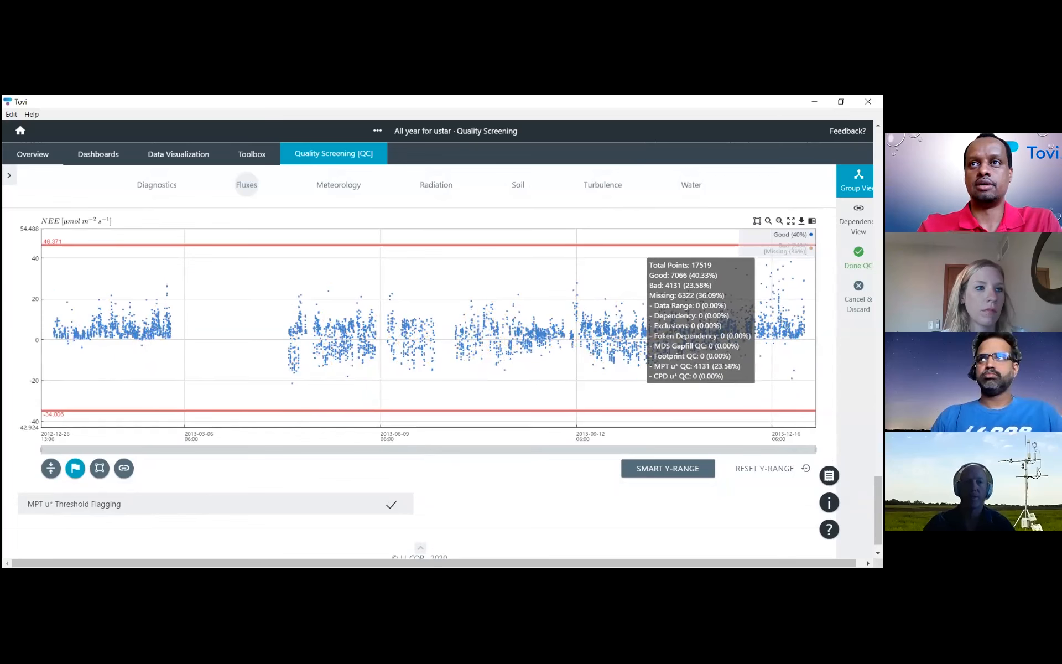
pyautogui.click(788, 245)
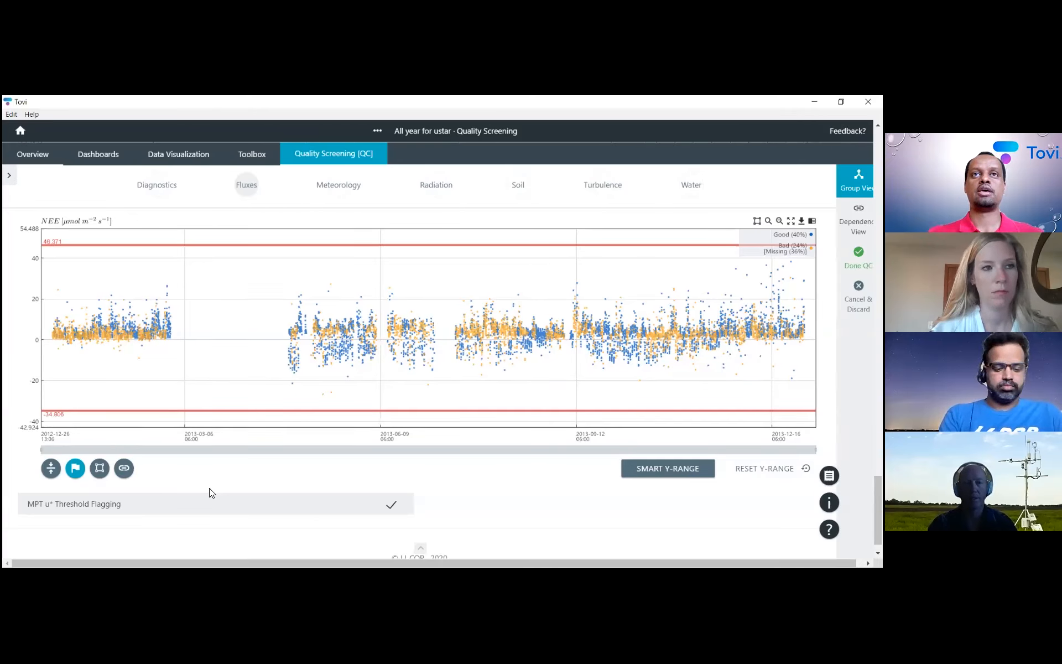
# Step: Leave Quality Screening without applying its changes and open the u* Threshold Detection [CPD] tool
pyautogui.click(248, 148)
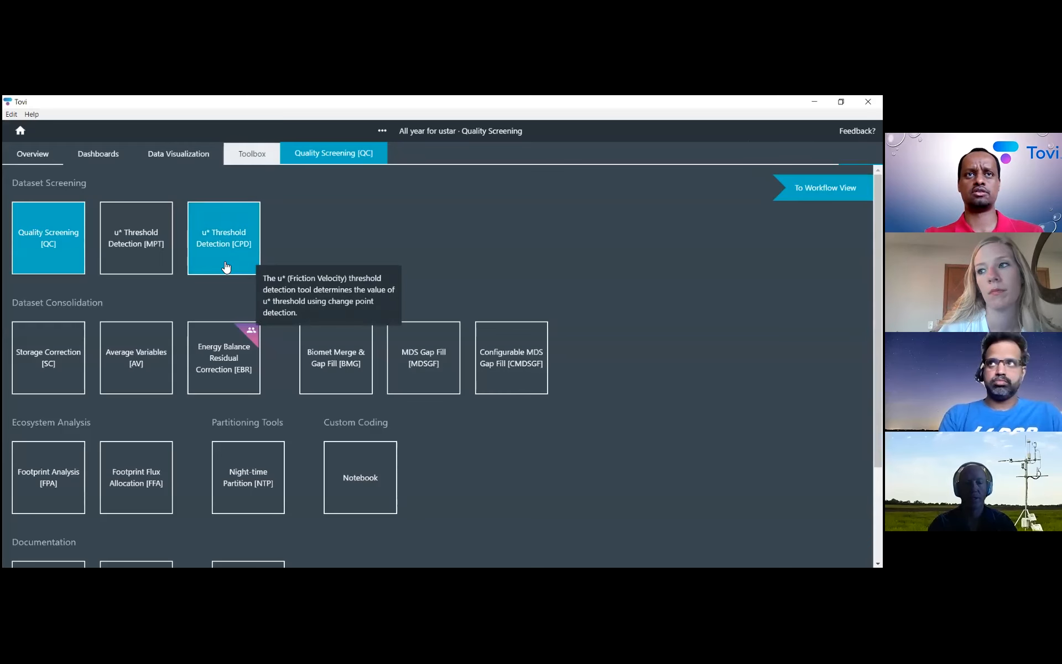
pyautogui.click(225, 266)
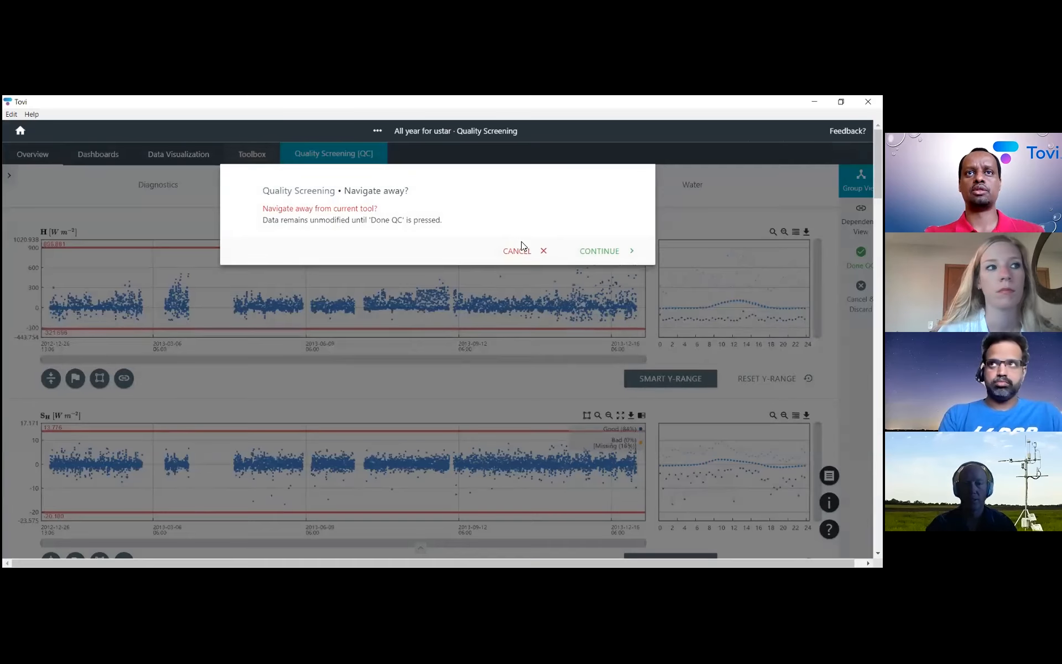
pyautogui.click(608, 254)
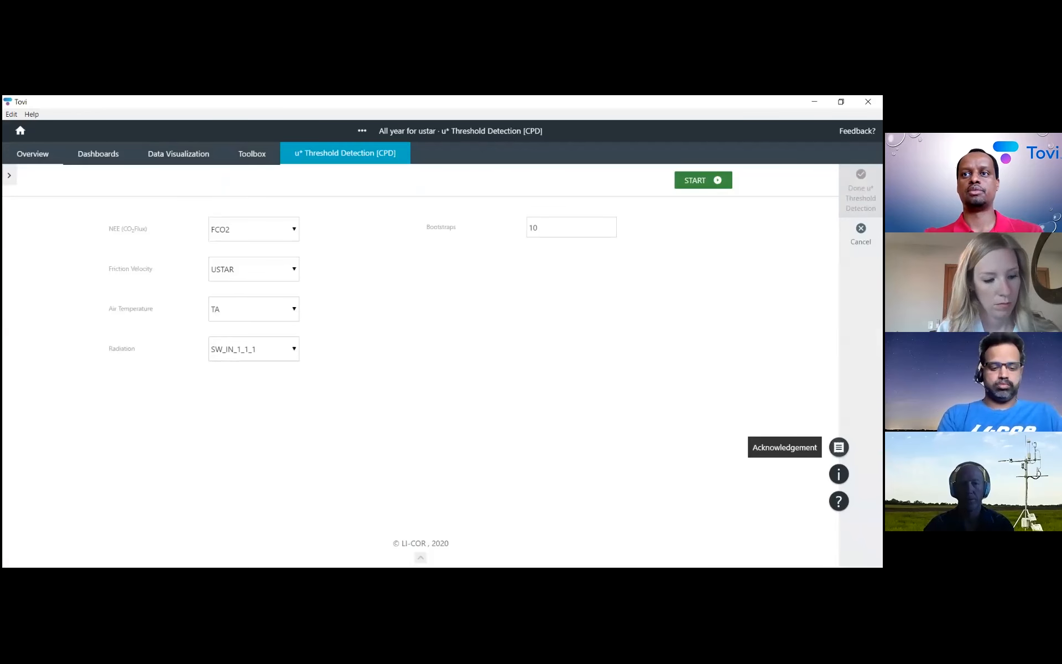
# Step: View the CPD tool's acknowledgements and look through the full author list of the change-point detection publication
pyautogui.click(838, 447)
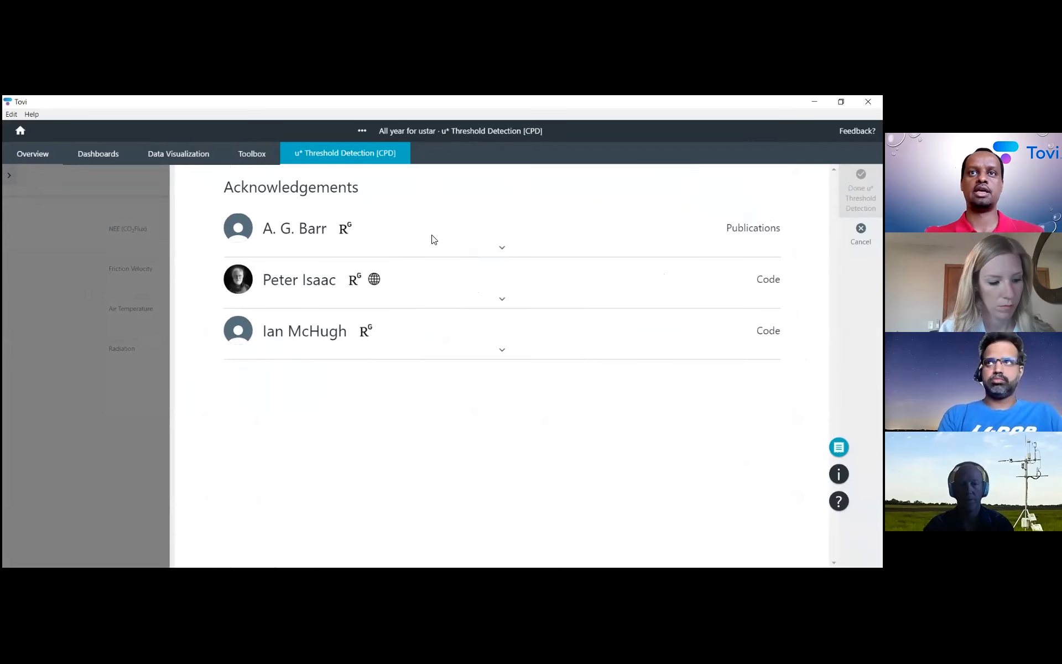
pyautogui.click(502, 248)
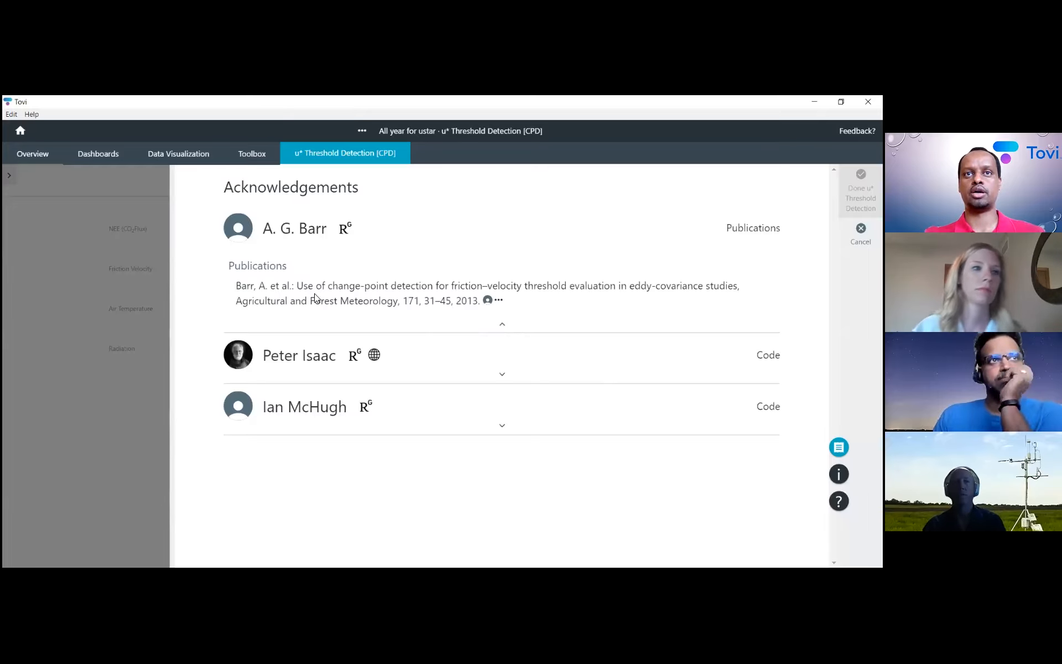
pyautogui.click(497, 301)
pyautogui.scroll(-2, 529, 372)
pyautogui.scroll(2, 529, 372)
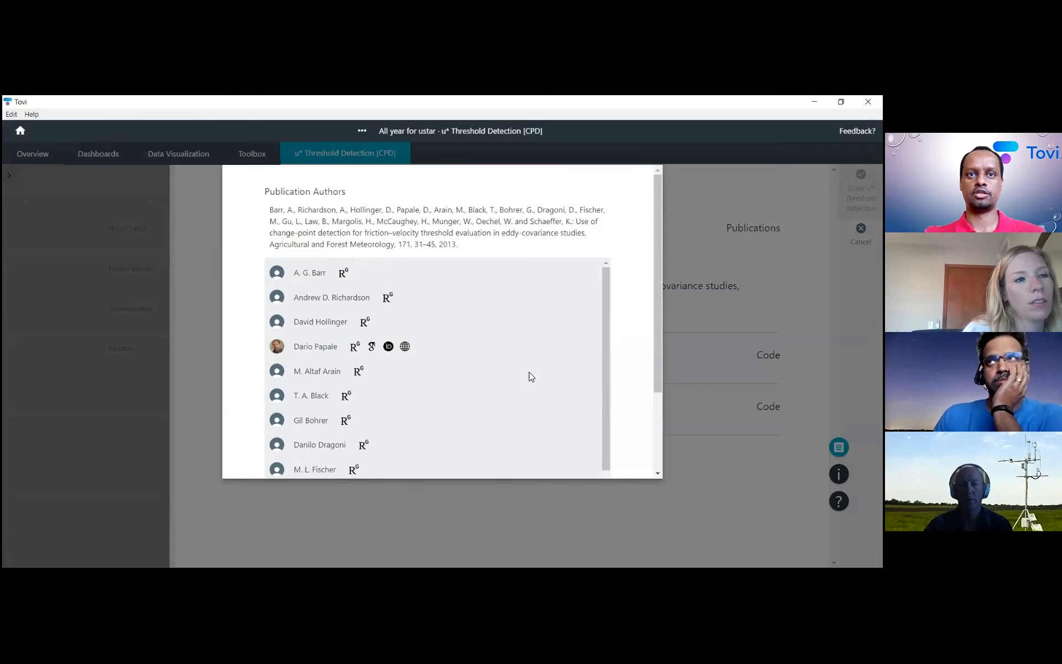
pyautogui.click(659, 424)
pyautogui.click(606, 466)
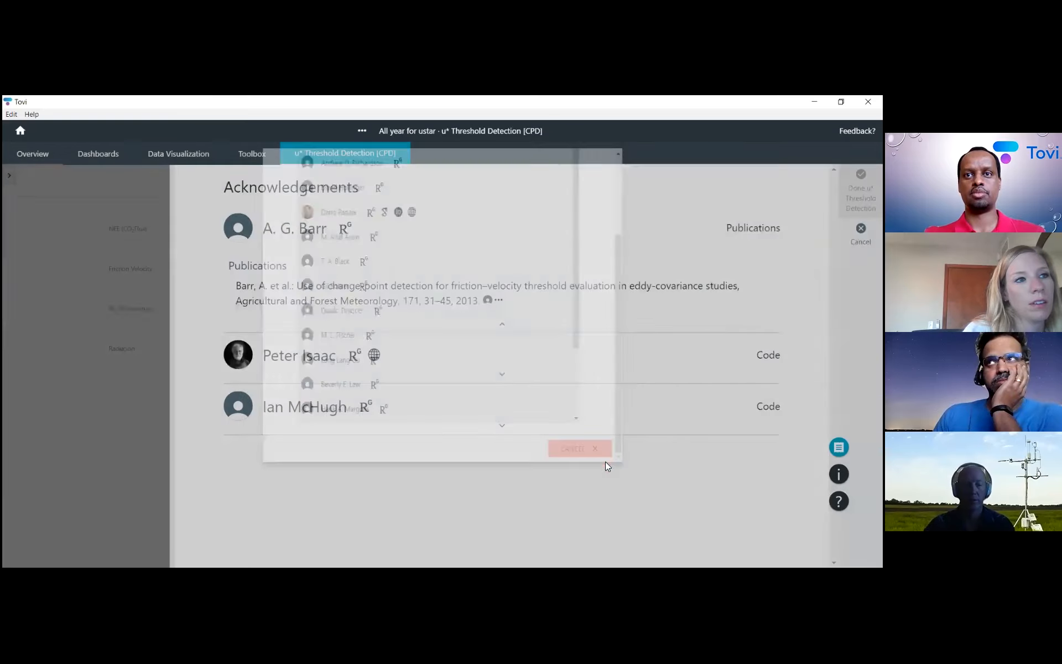
# Step: Read the contribution details of the two code developers in the acknowledgements and return to the CPD settings
pyautogui.click(503, 377)
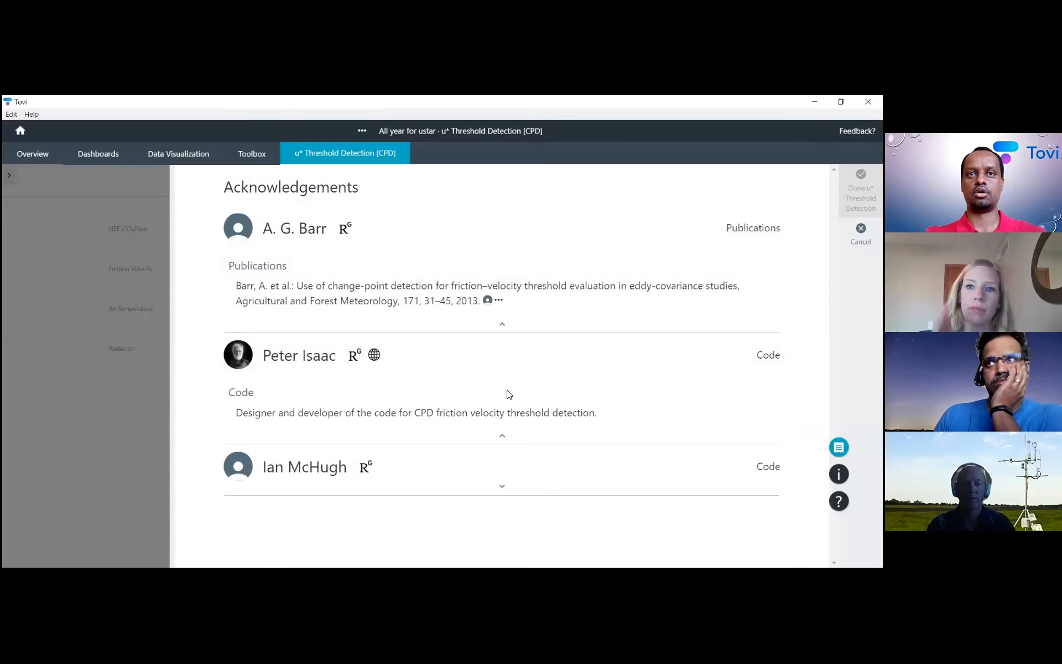
pyautogui.click(500, 487)
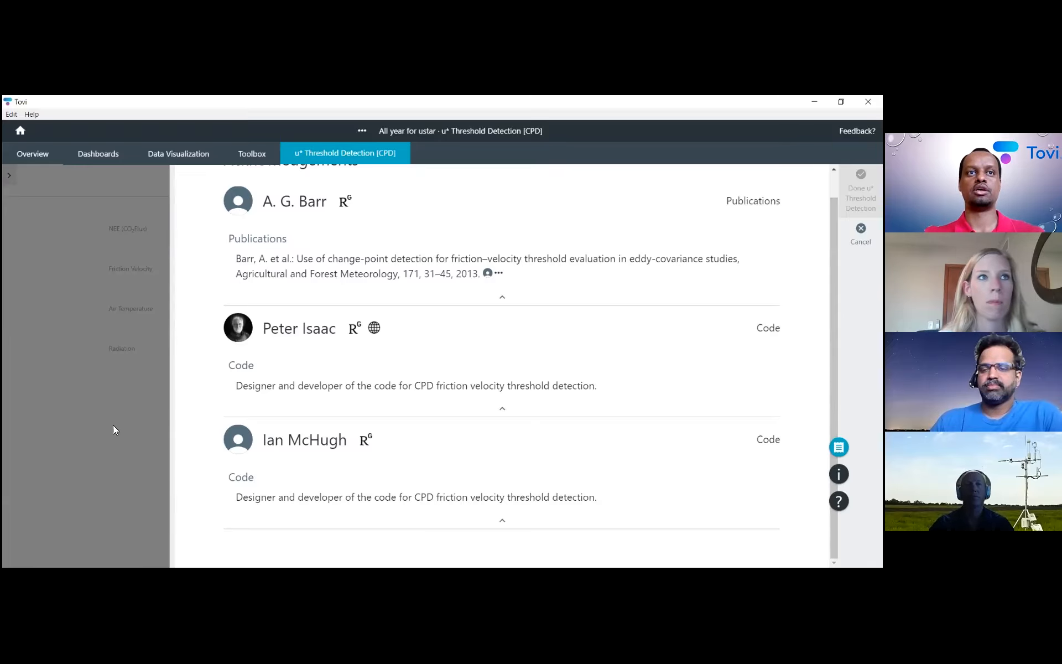
pyautogui.click(105, 437)
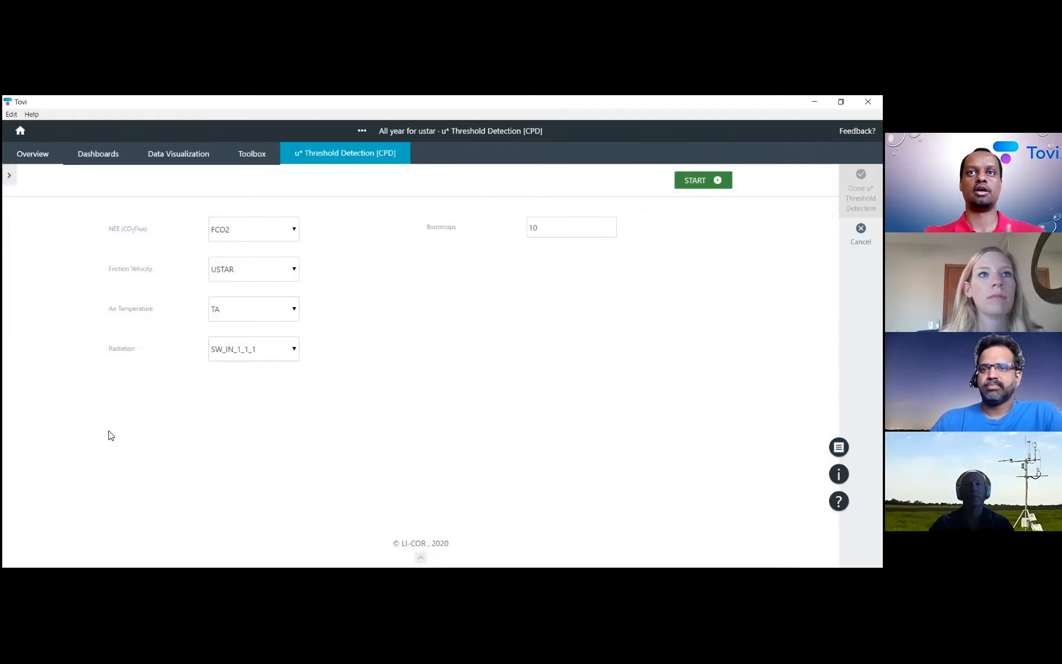